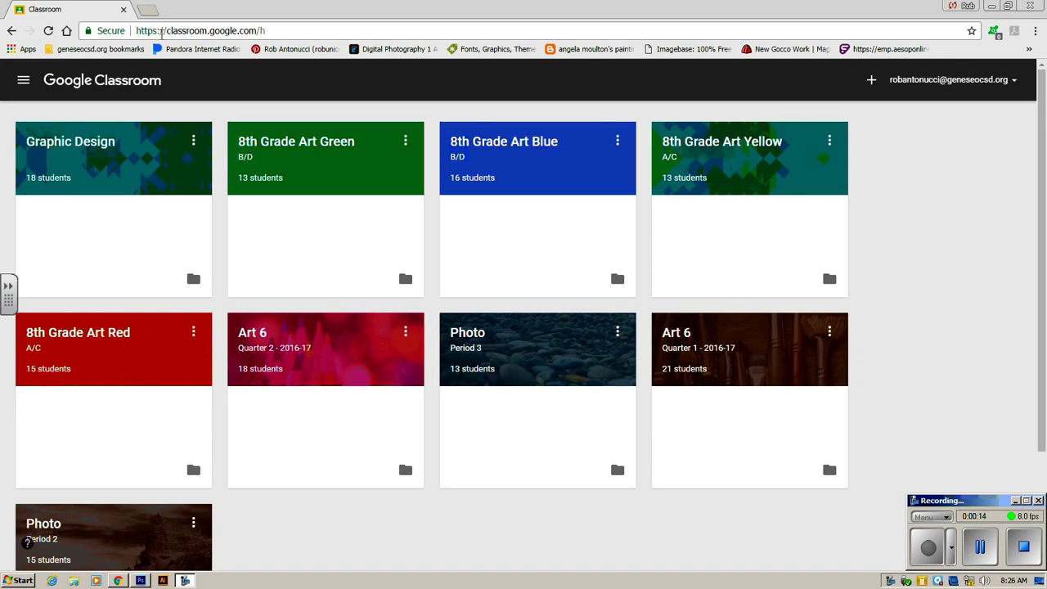
pyautogui.moveTo(168, 31); pyautogui.dragTo(274, 30)
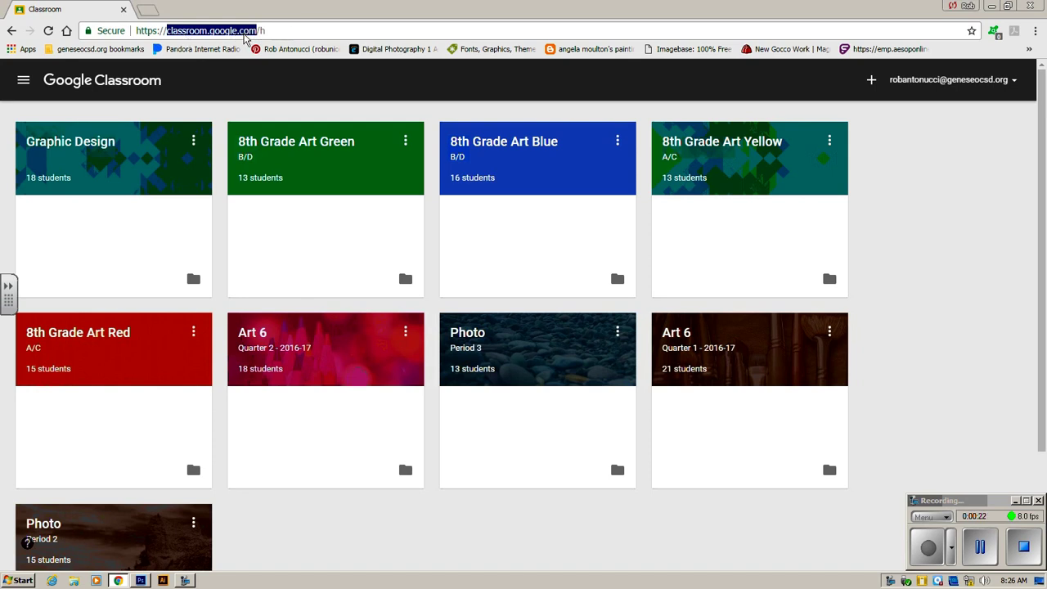
pyautogui.click(980, 228)
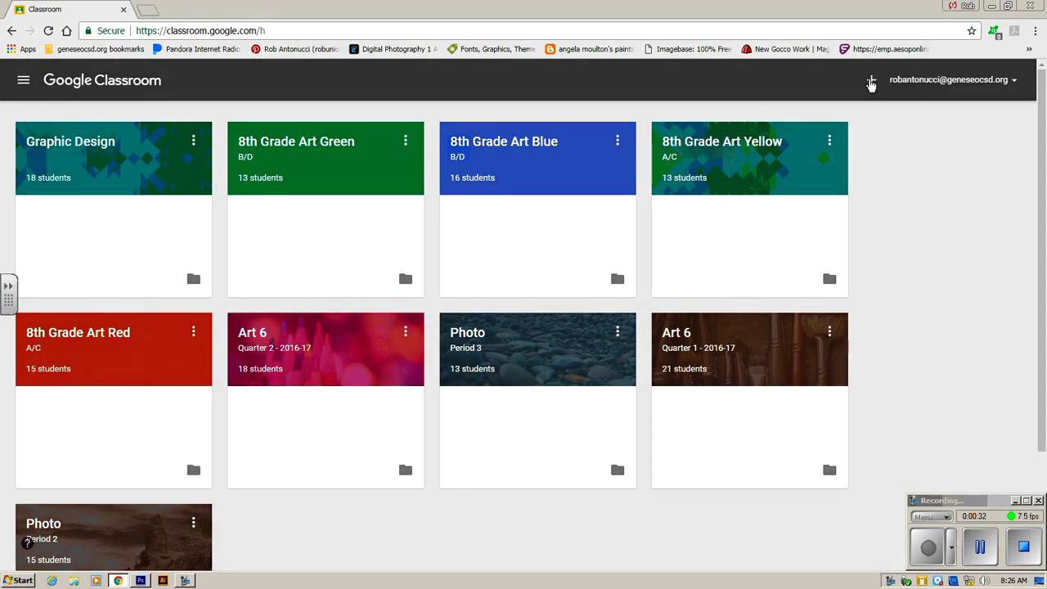
pyautogui.click(871, 83)
pyautogui.click(881, 105)
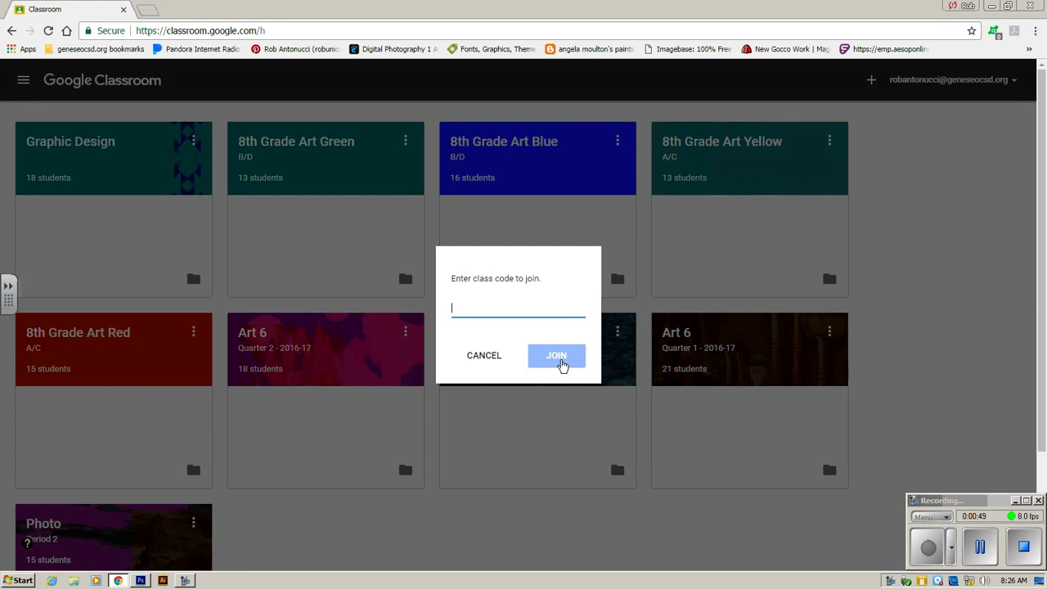
pyautogui.click(490, 356)
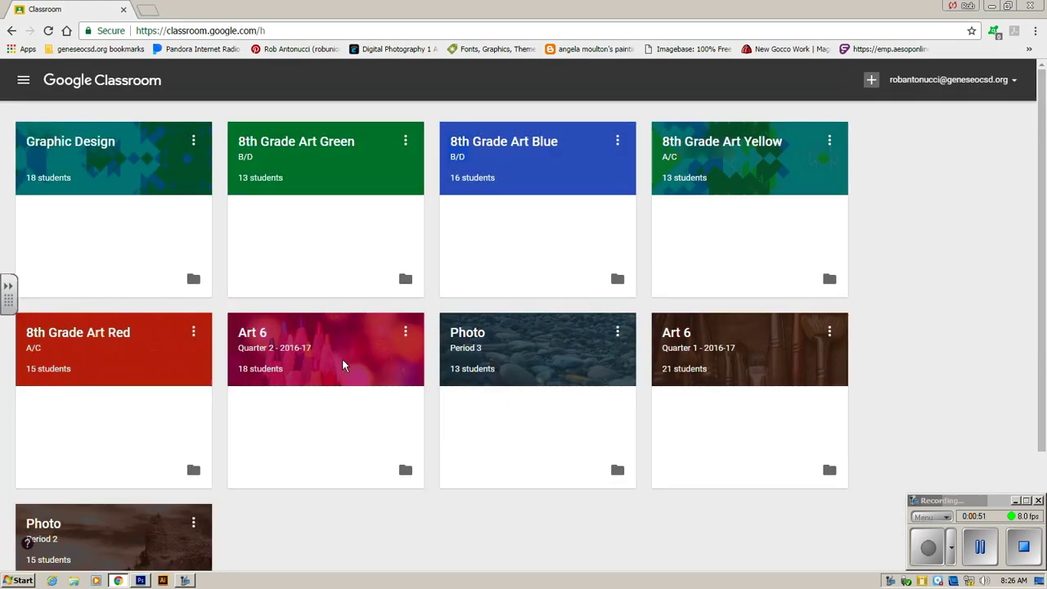
# - Open the Art 6 Quarter 2 - 2016-17 class and look through the drawings attached to the Keith Haring Photoshop Project assignment
pyautogui.click(294, 354)
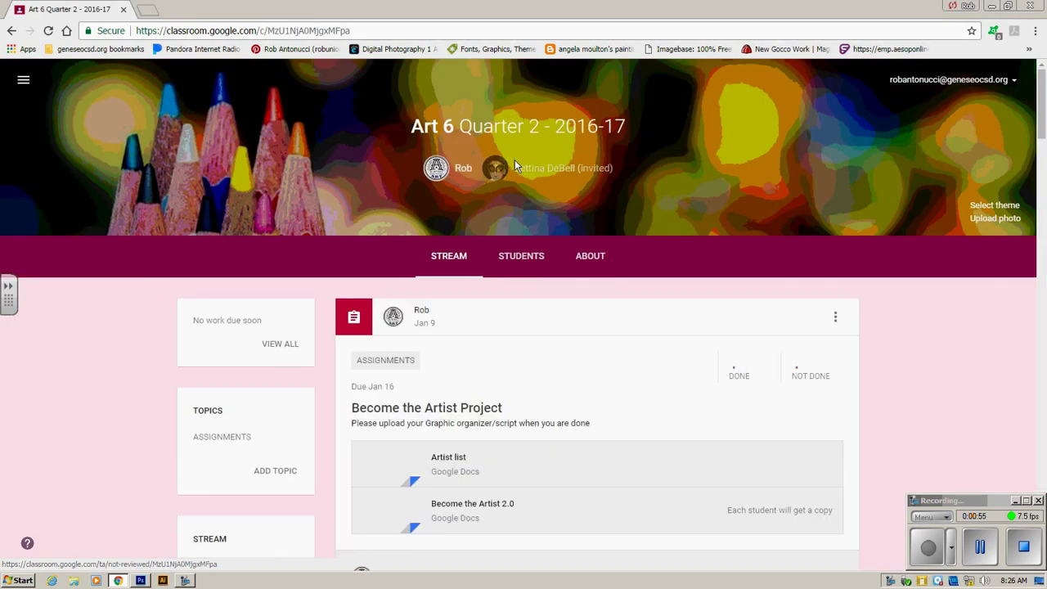
pyautogui.scroll(-8, 599, 290)
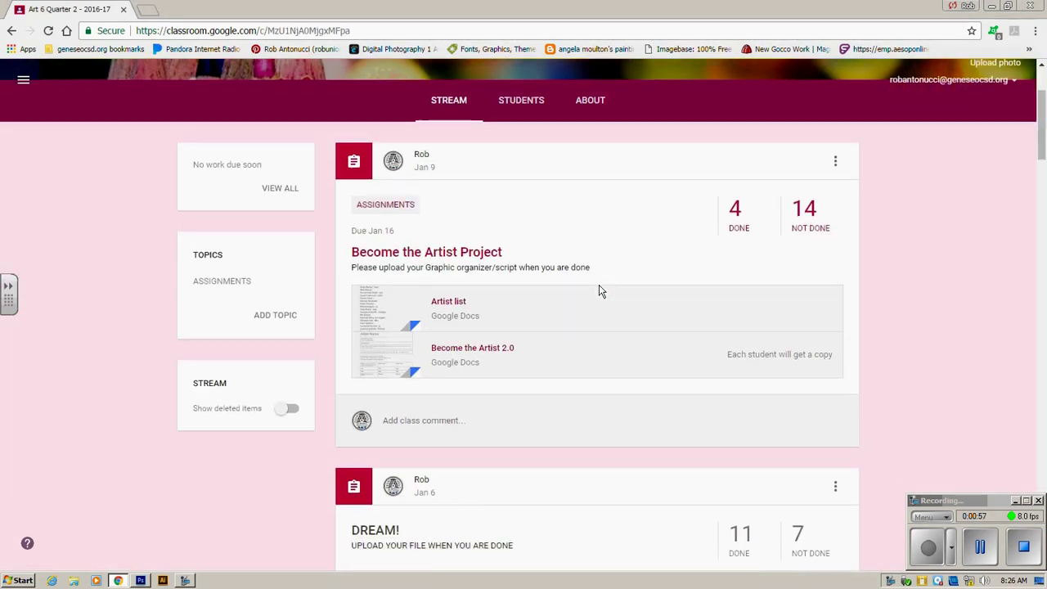
pyautogui.scroll(-15, 599, 290)
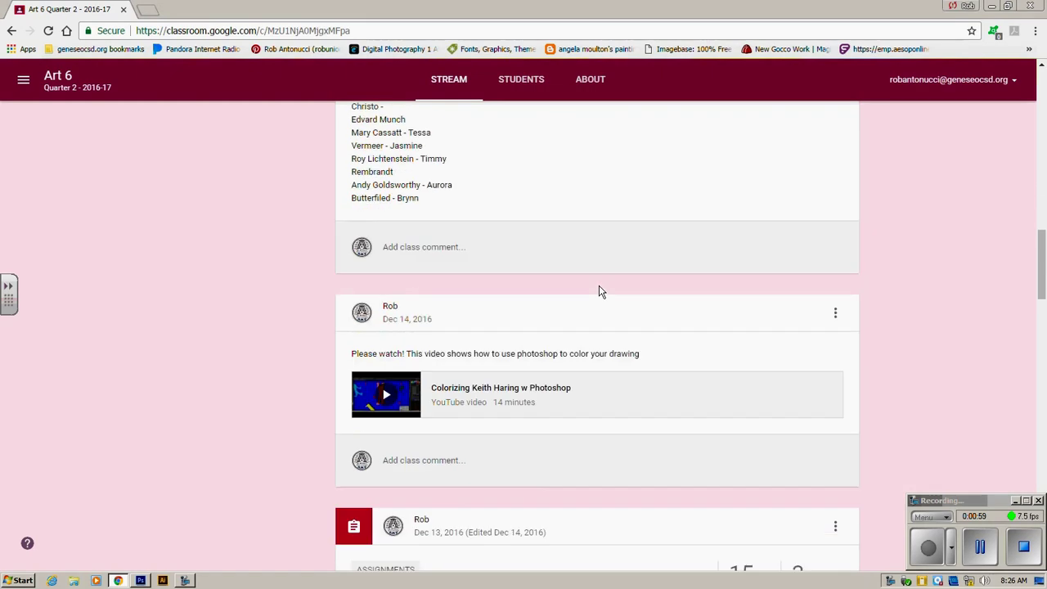
pyautogui.scroll(-2, 599, 290)
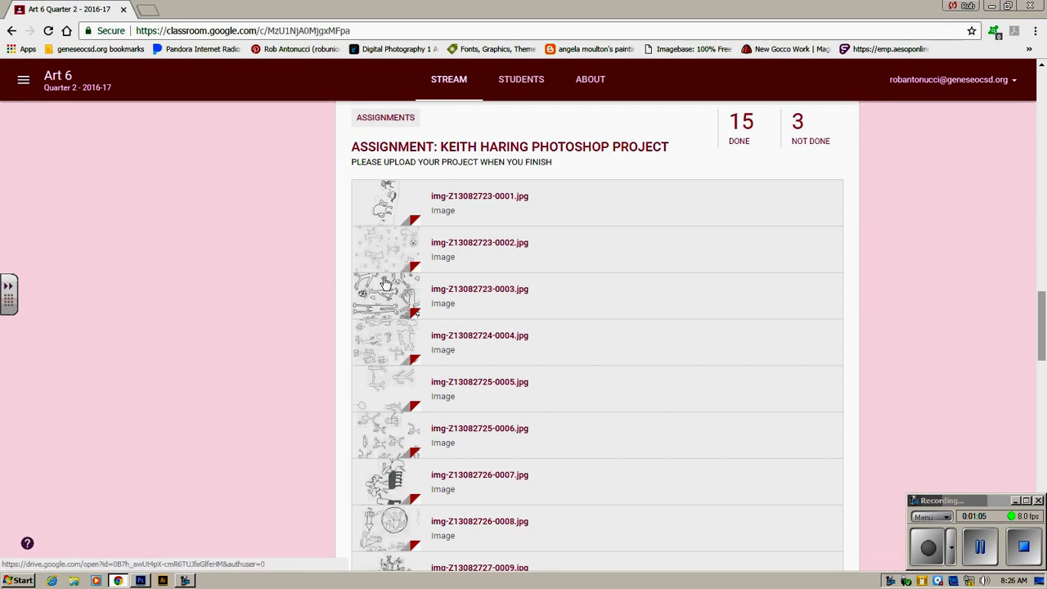
pyautogui.scroll(-5, 621, 317)
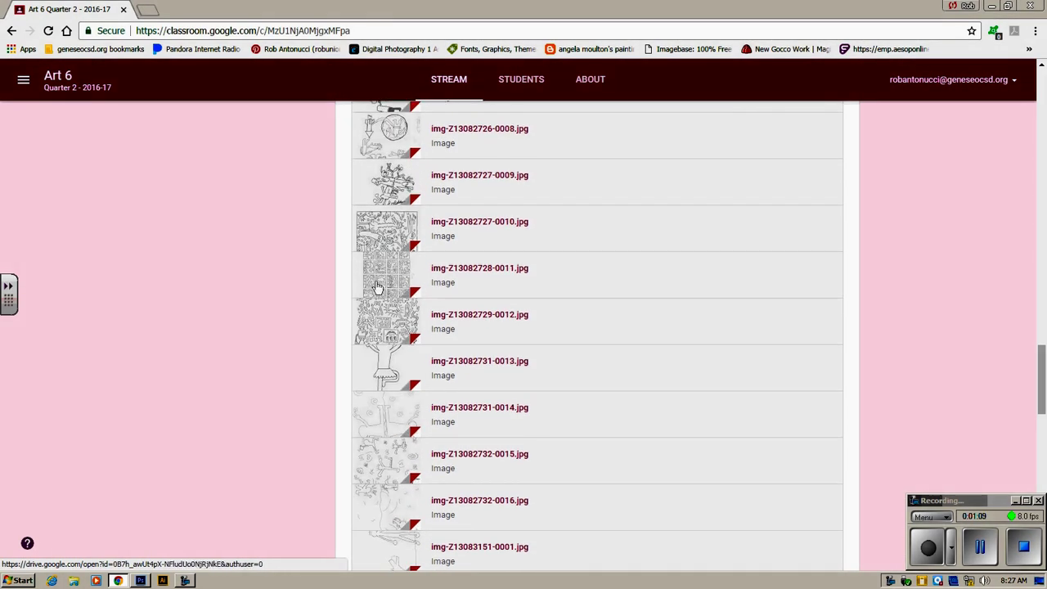
pyautogui.scroll(-4, 385, 391)
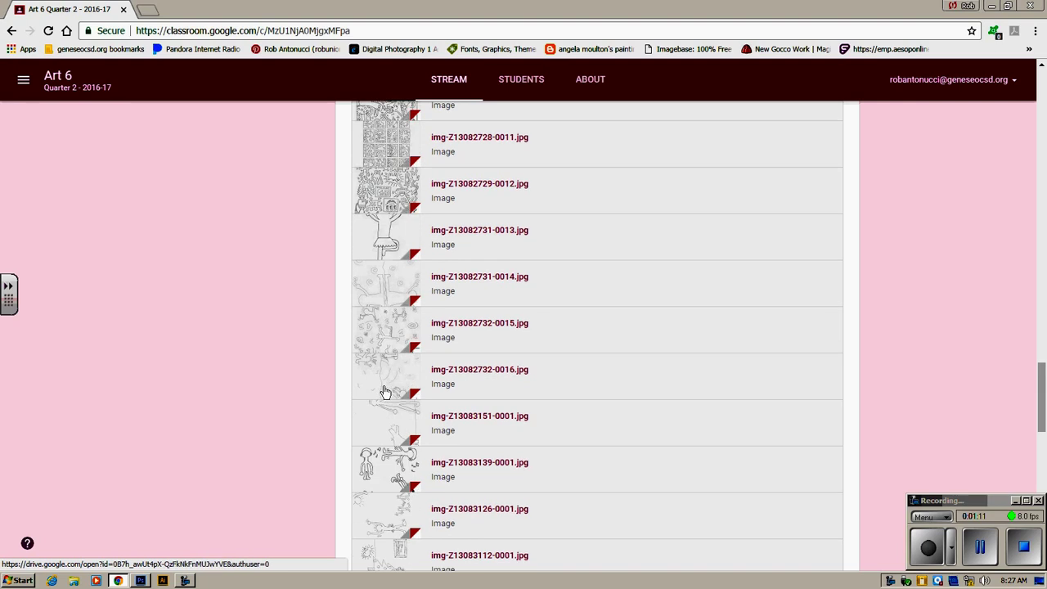
pyautogui.scroll(3, 386, 391)
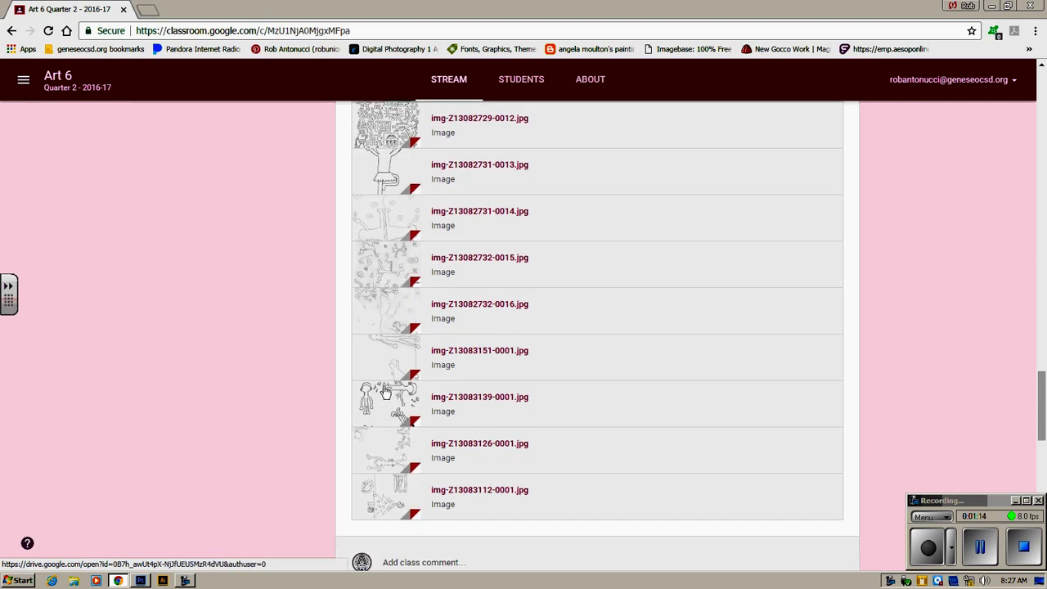
pyautogui.scroll(3, 386, 391)
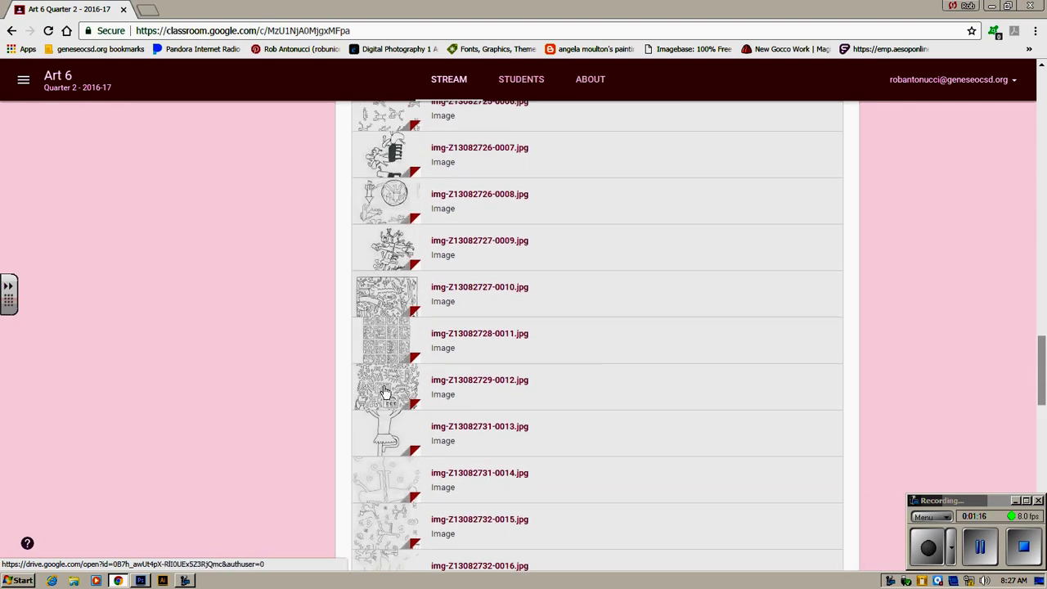
pyautogui.scroll(3, 386, 391)
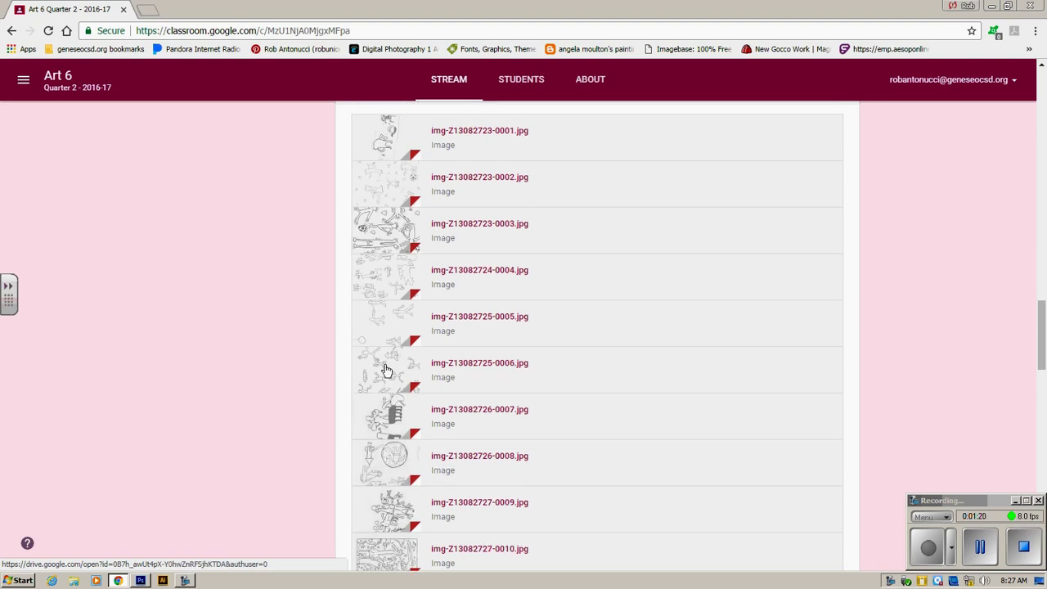
pyautogui.click(386, 370)
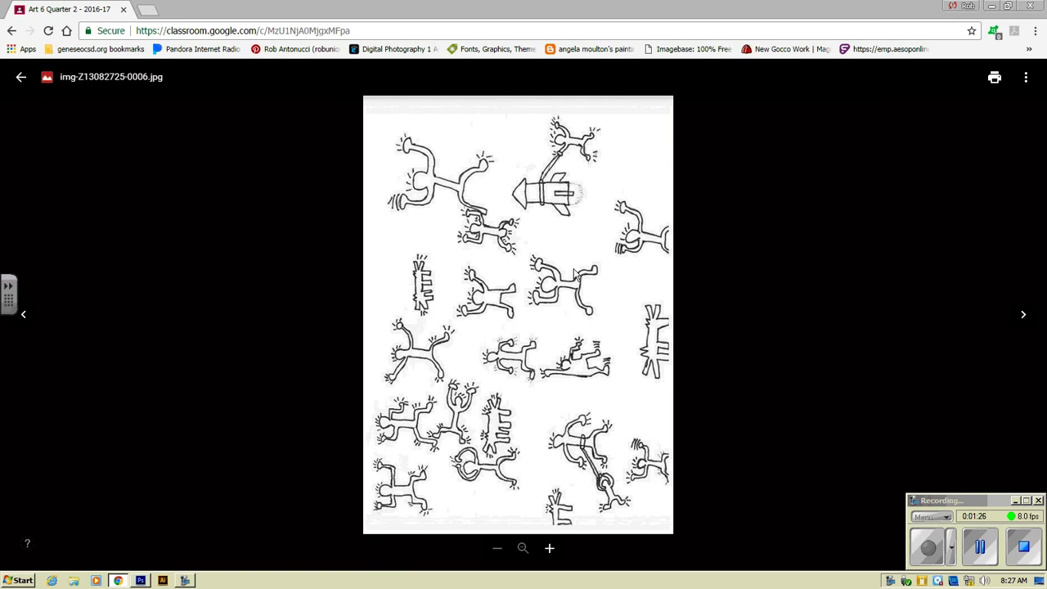
pyautogui.rightClick(512, 239)
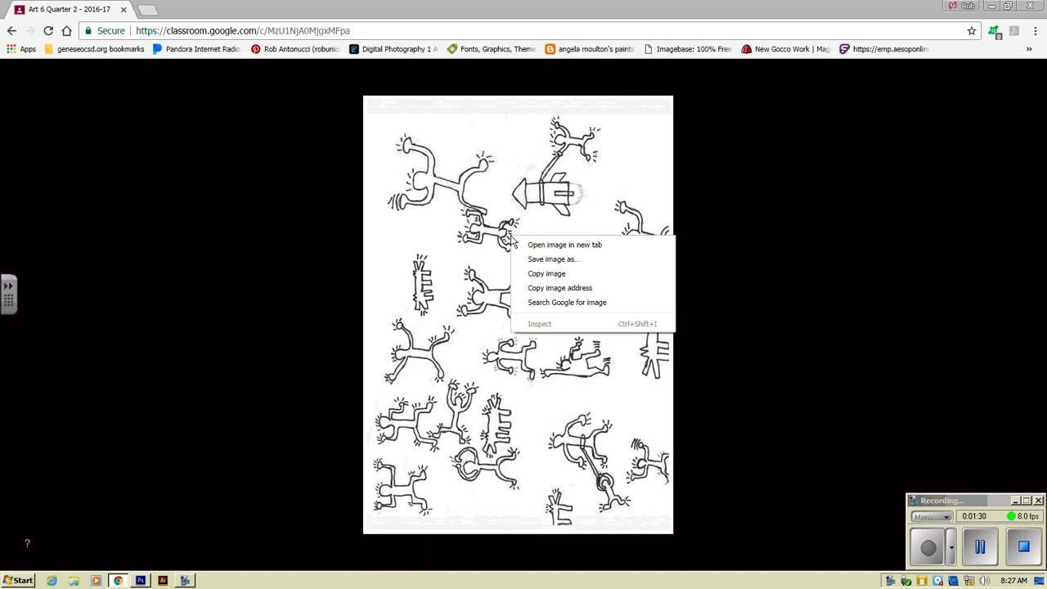
pyautogui.click(760, 234)
pyautogui.click(761, 234)
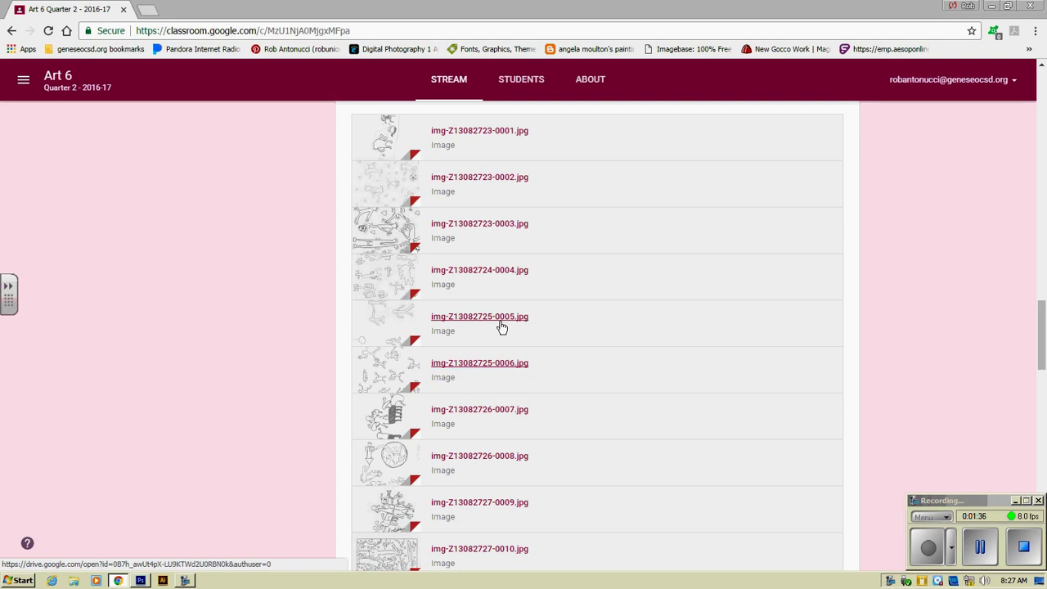
# - Open img-Z13082725-0006.jpg from the assignment in its own browser tab and download it
pyautogui.click(489, 365)
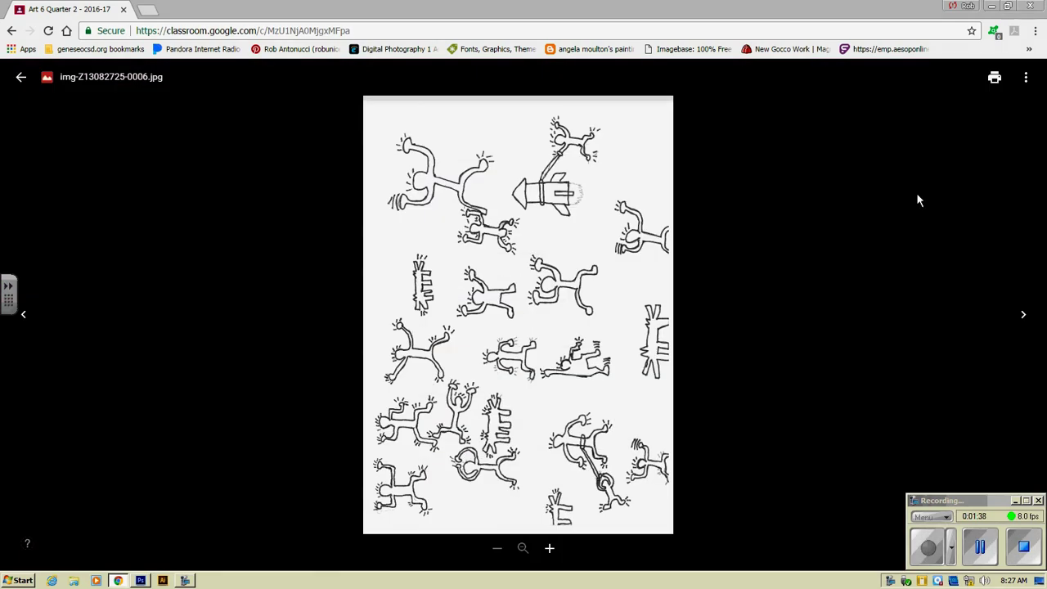
pyautogui.click(1027, 80)
pyautogui.click(961, 152)
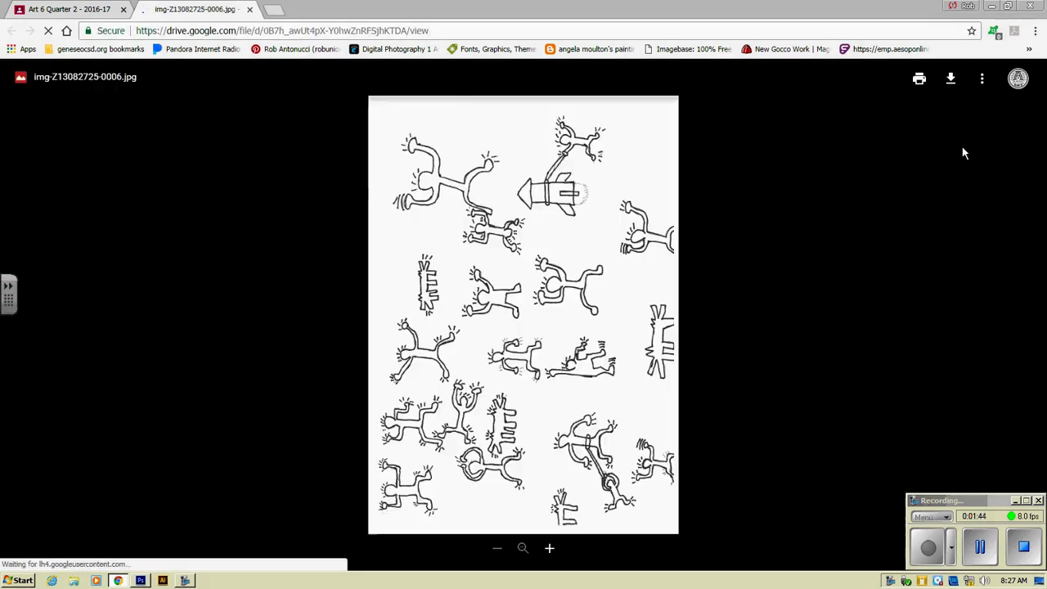
pyautogui.click(950, 81)
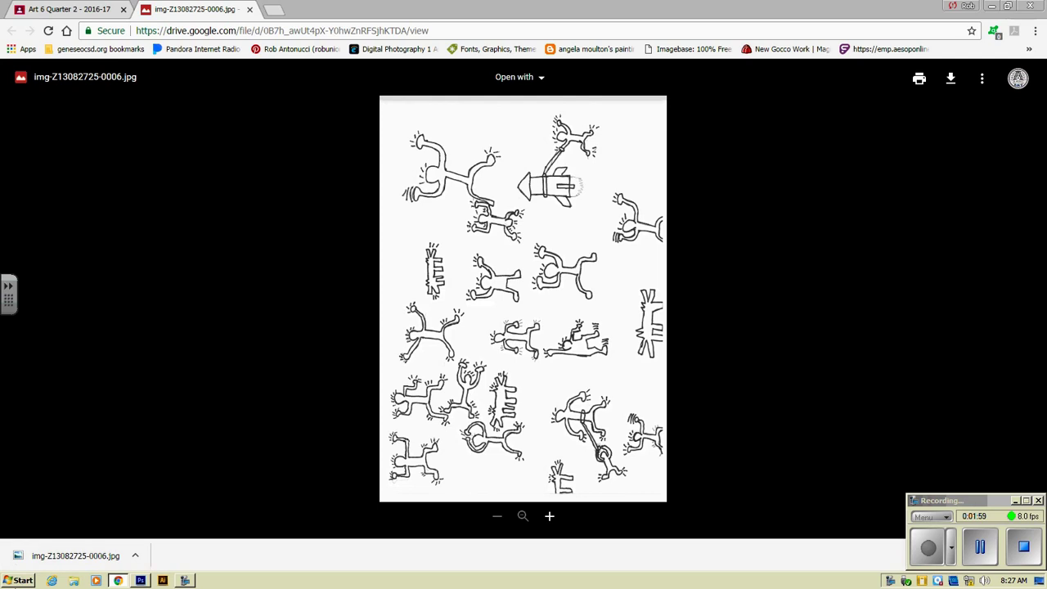
# - Launch Adobe Photoshop CS6 from the Adobe Design and Web Premium CS6 program folder
pyautogui.click(10, 584)
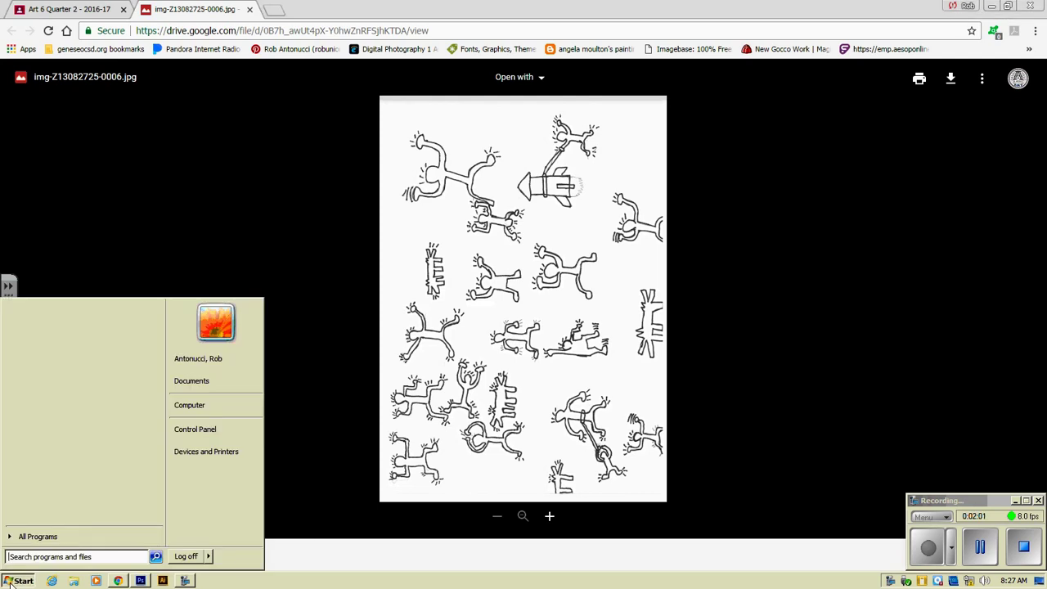
pyautogui.click(57, 537)
pyautogui.scroll(7, 106, 393)
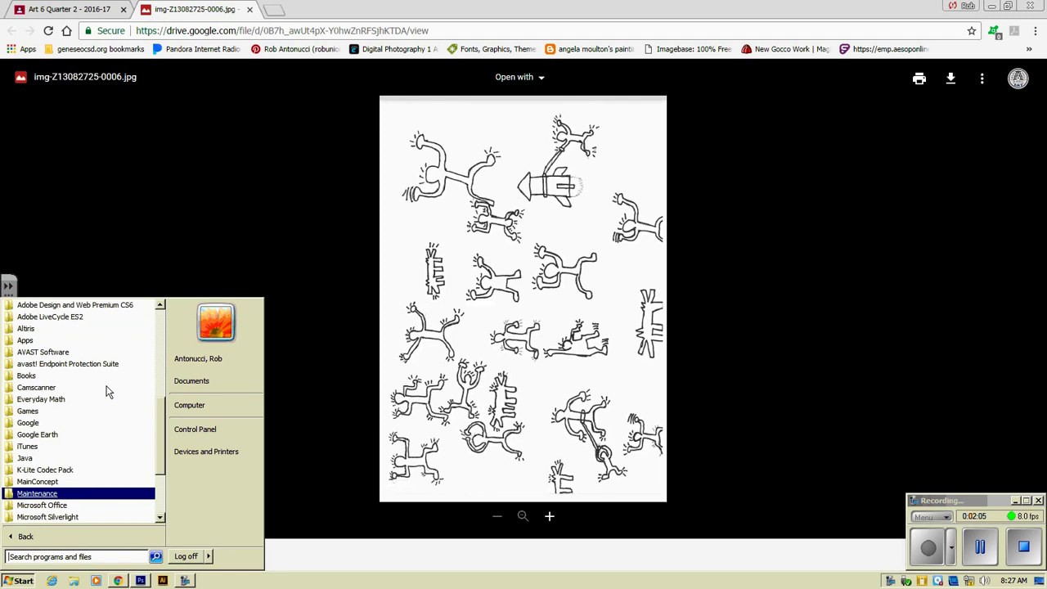
pyautogui.scroll(3, 106, 392)
pyautogui.scroll(-4, 111, 391)
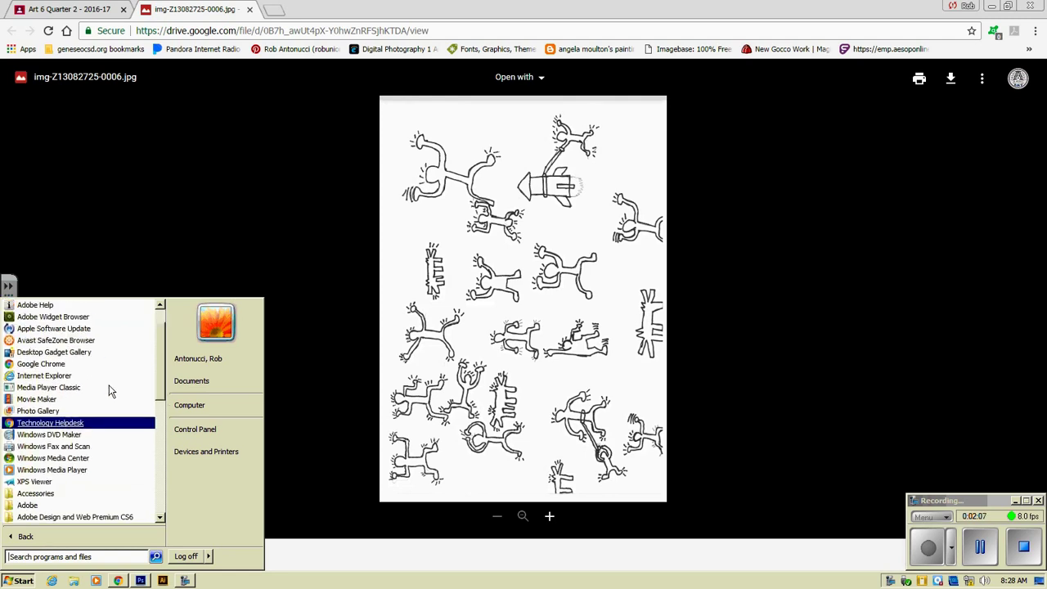
pyautogui.scroll(-1, 111, 391)
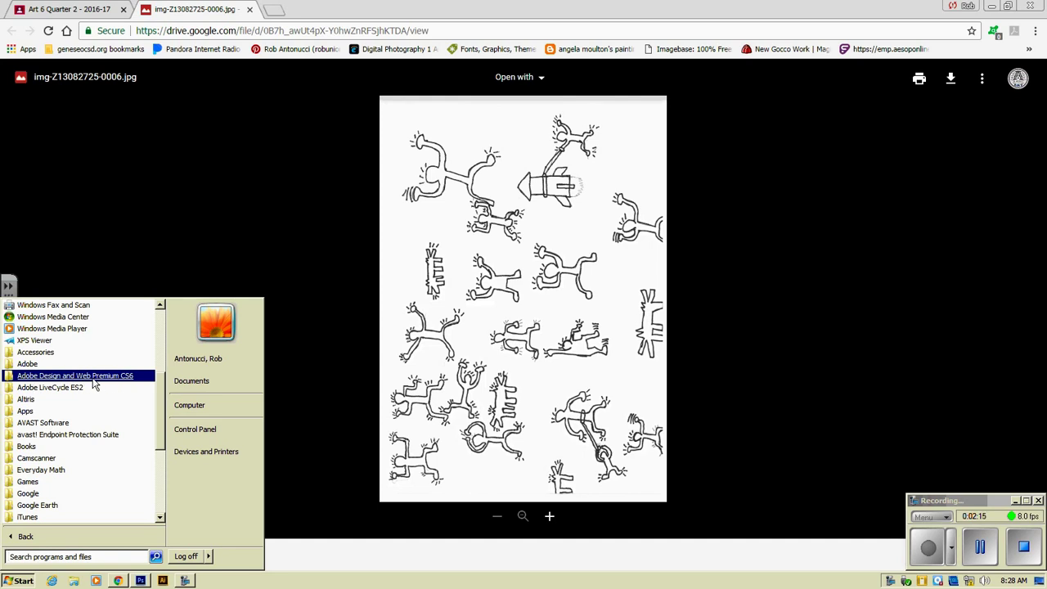
pyautogui.click(54, 379)
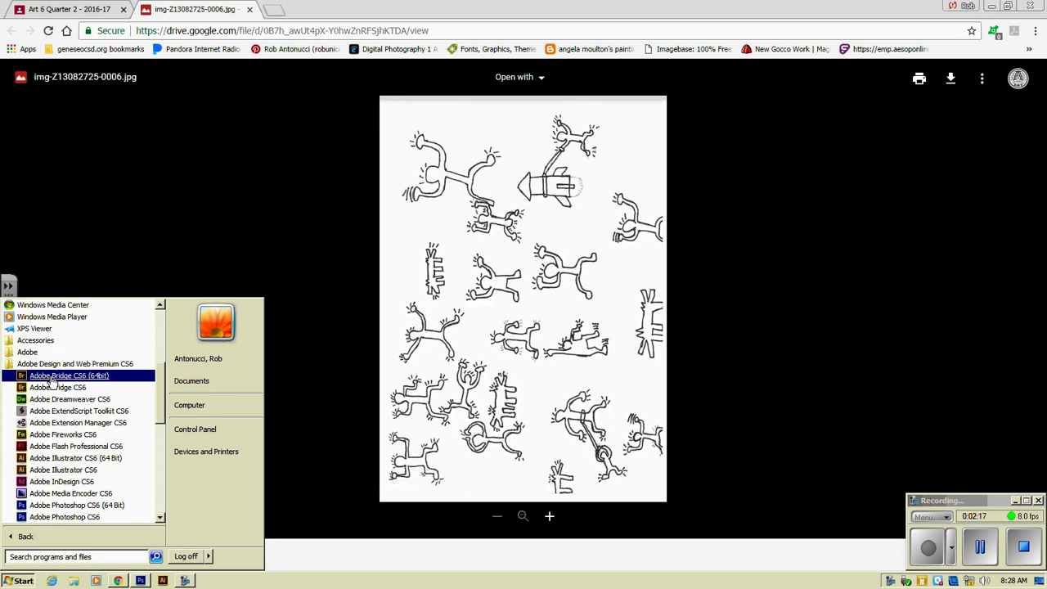
pyautogui.scroll(-1, 59, 372)
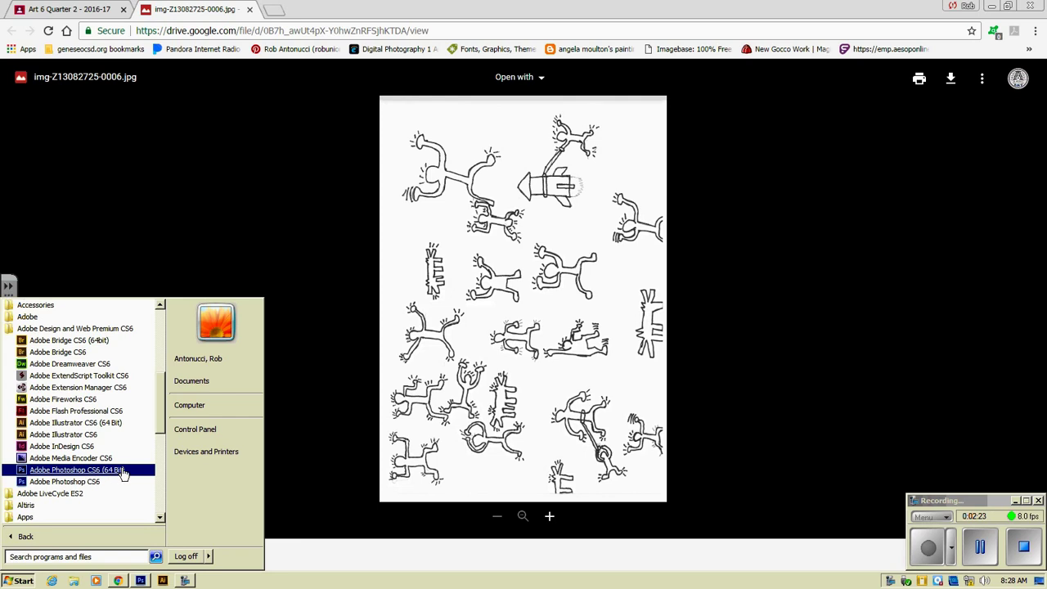
pyautogui.click(67, 481)
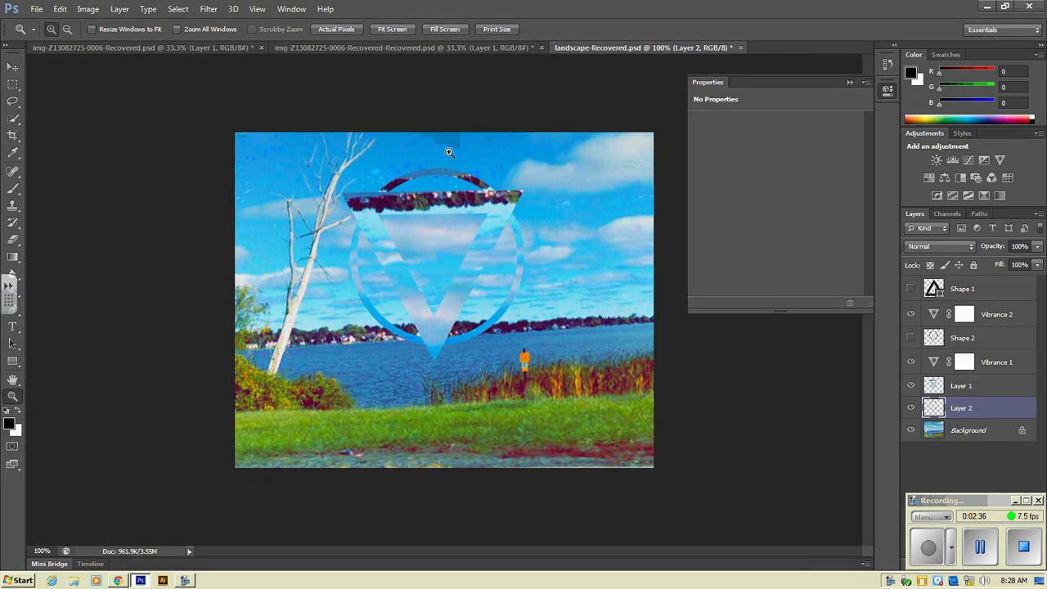
# - Close all three recovered documents without saving changes and collapse the floating Properties panel
pyautogui.hotkey('ctrl', 'w')
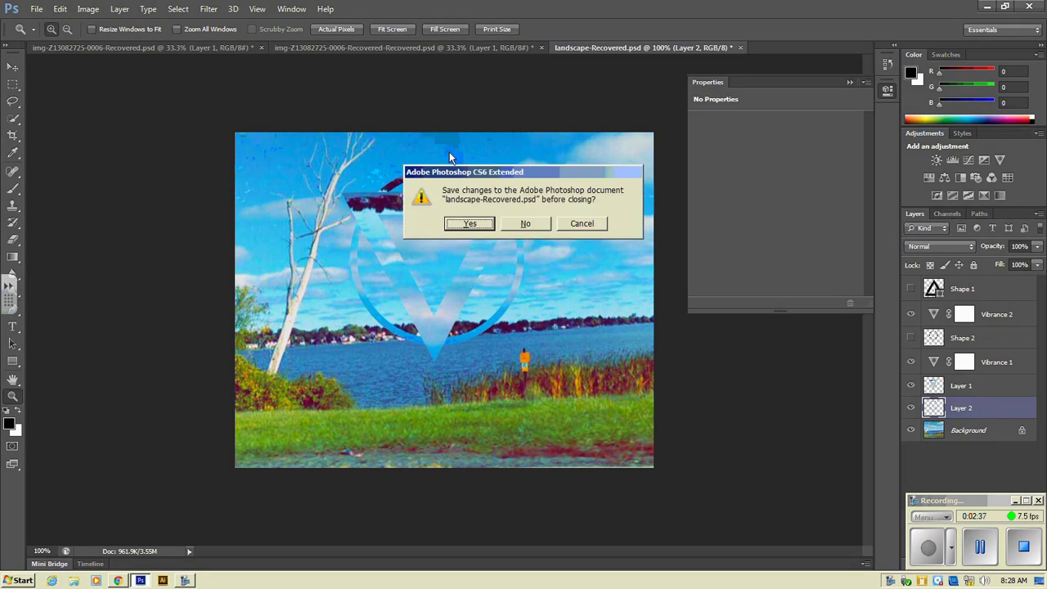
pyautogui.click(527, 224)
pyautogui.hotkey('ctrl', 'w')
pyautogui.click(526, 224)
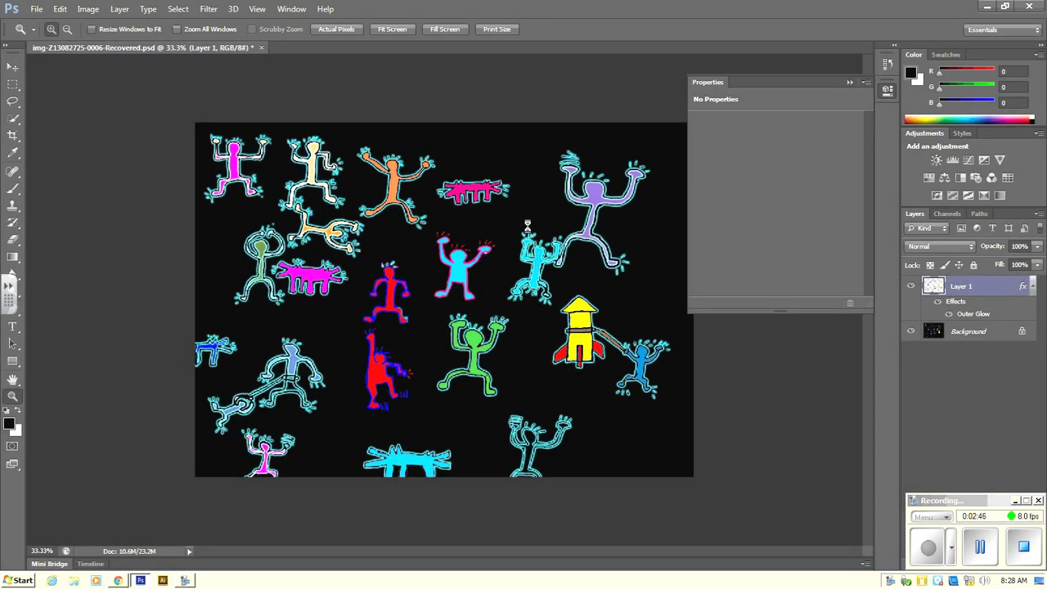
pyautogui.hotkey('ctrl', 'w')
pyautogui.click(525, 232)
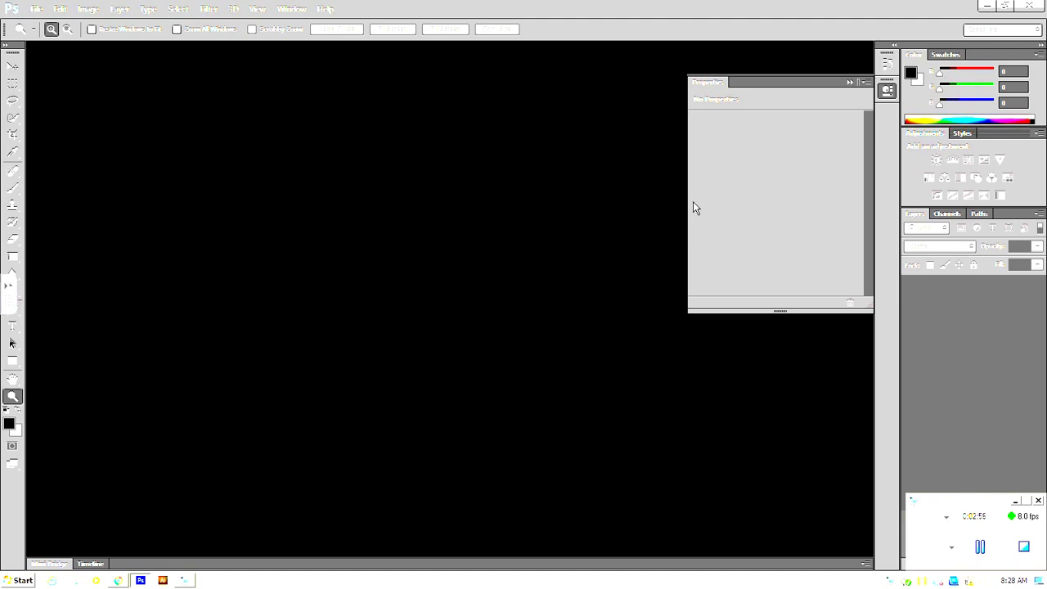
pyautogui.click(845, 82)
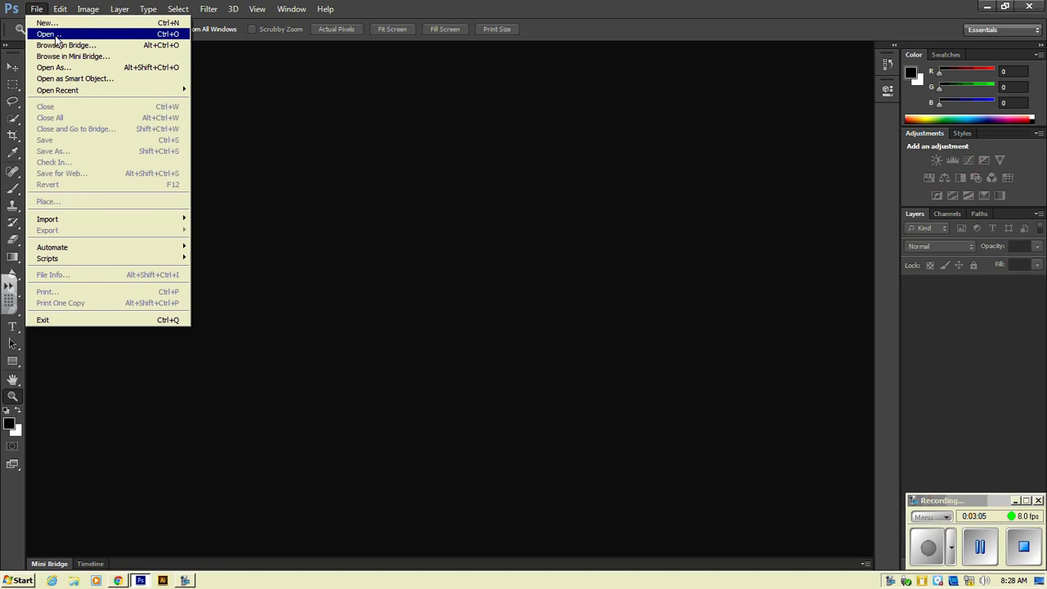
# - Browse for a file to open in the U: network drive's Downloads folder, sorted by date modified with the newest first
pyautogui.click(54, 35)
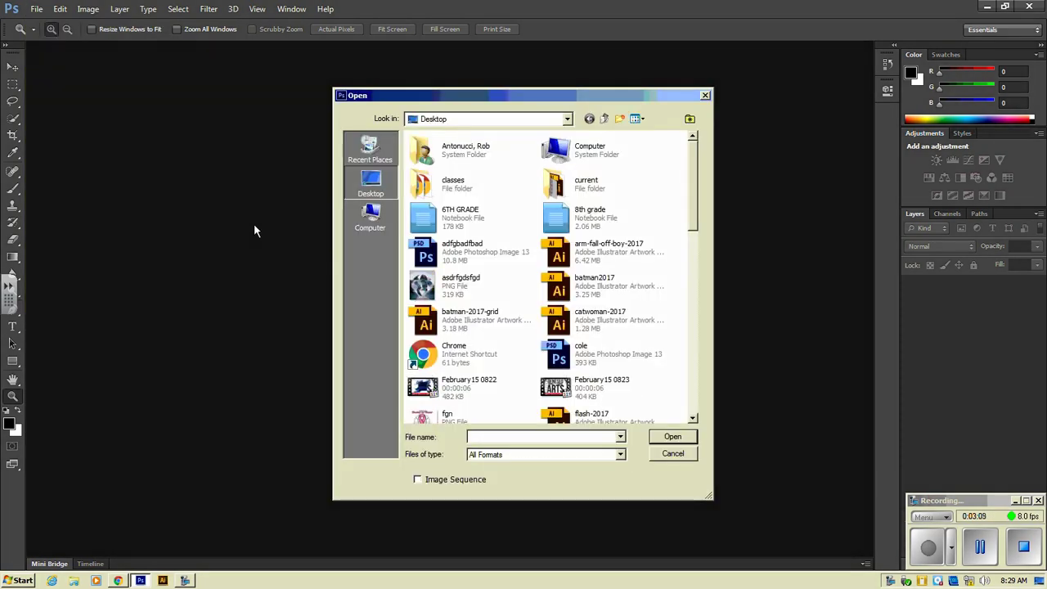
pyautogui.click(376, 226)
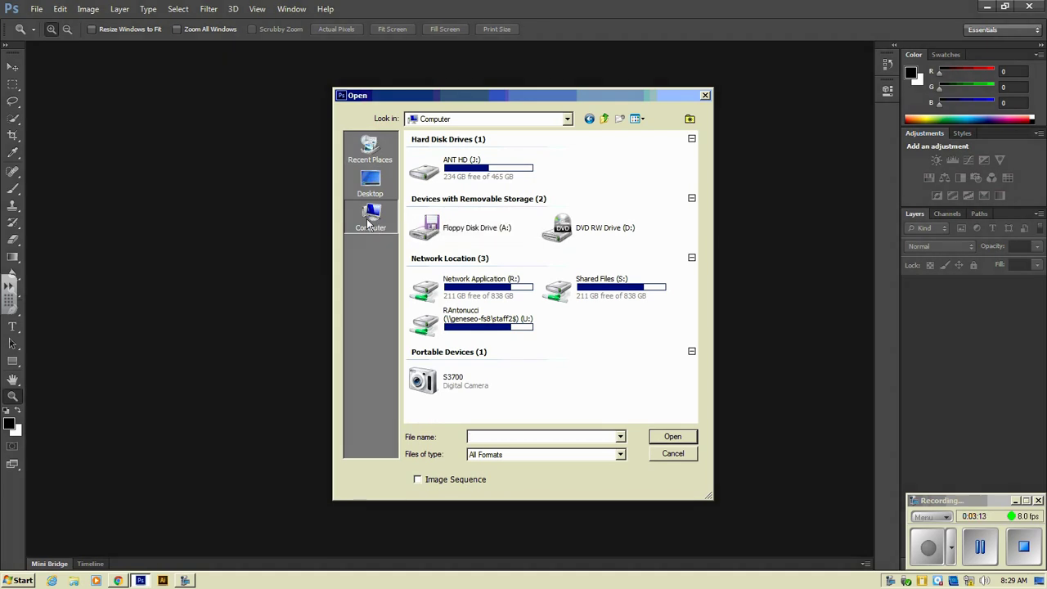
pyautogui.doubleClick(433, 325)
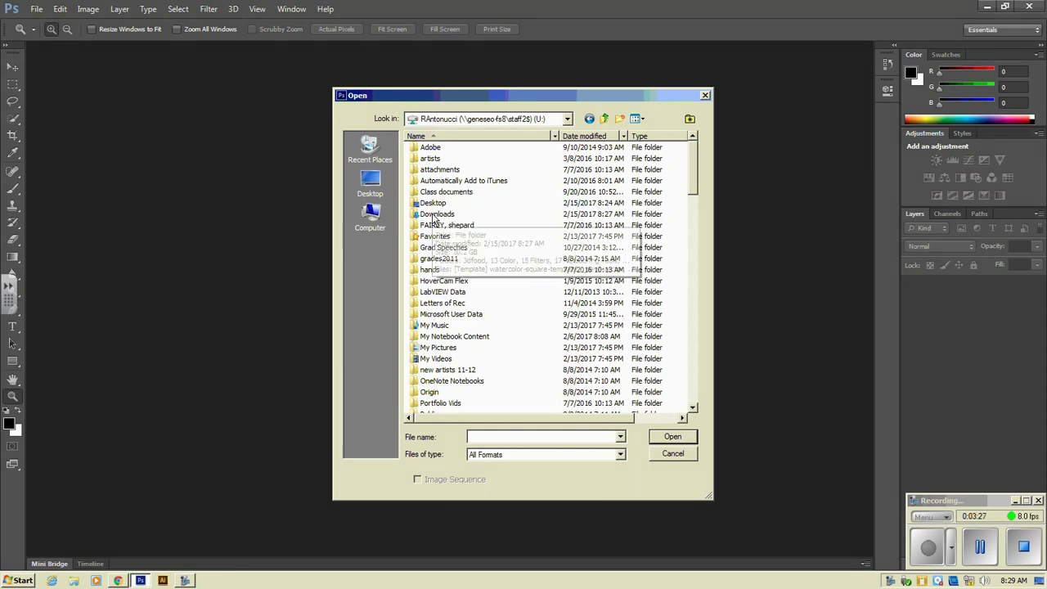
pyautogui.doubleClick(433, 215)
pyautogui.scroll(-10, 554, 215)
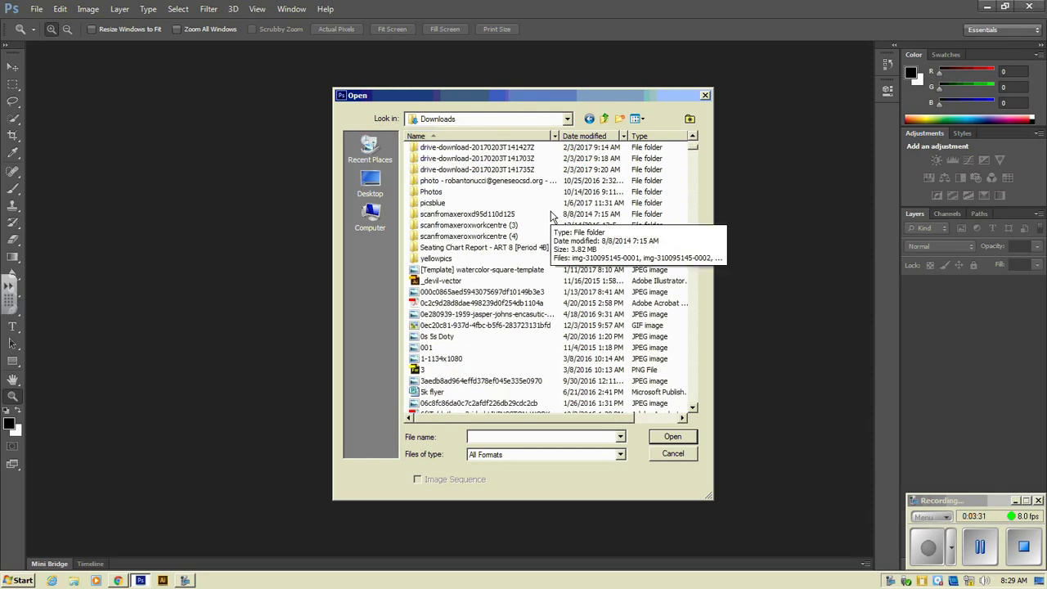
pyautogui.scroll(6, 551, 215)
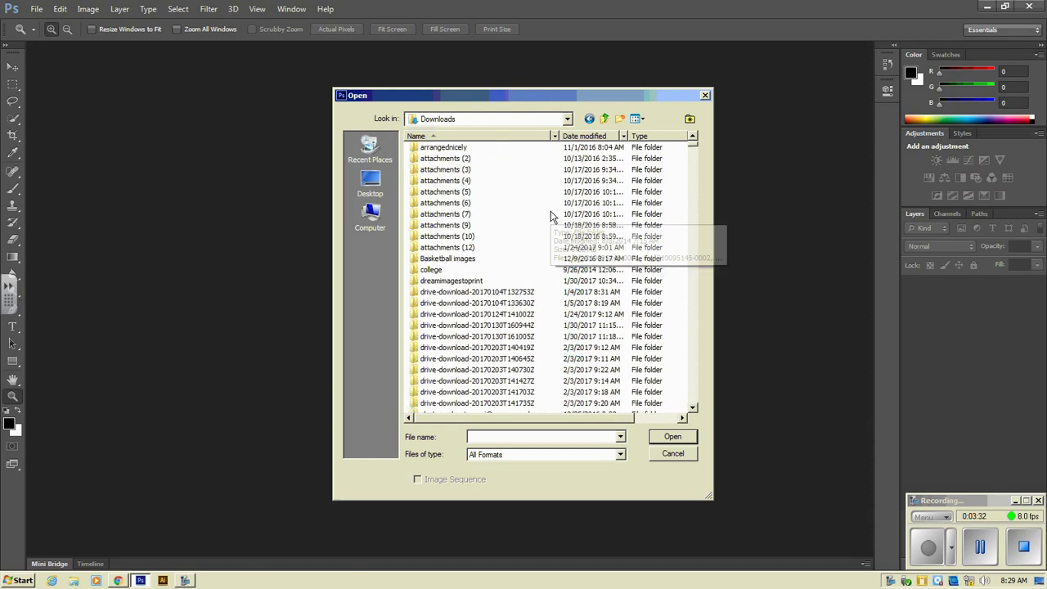
pyautogui.click(585, 136)
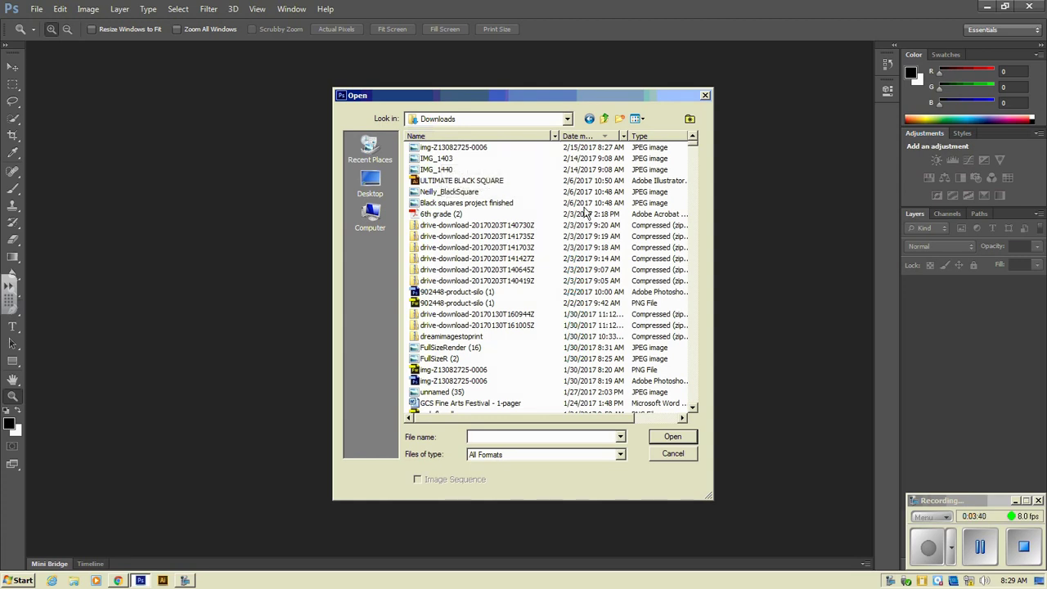
pyautogui.click(639, 120)
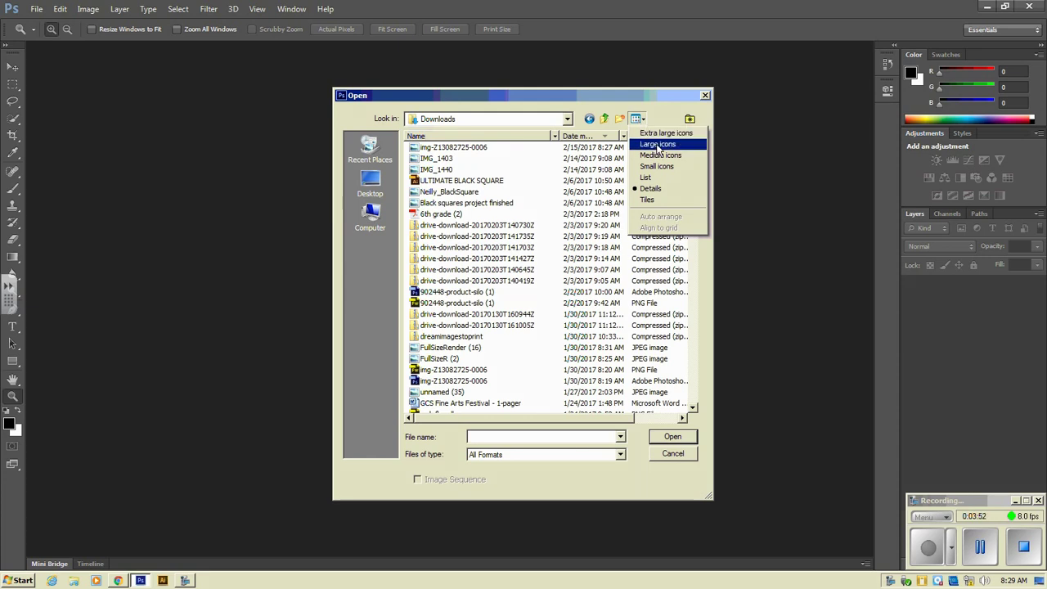
pyautogui.click(658, 145)
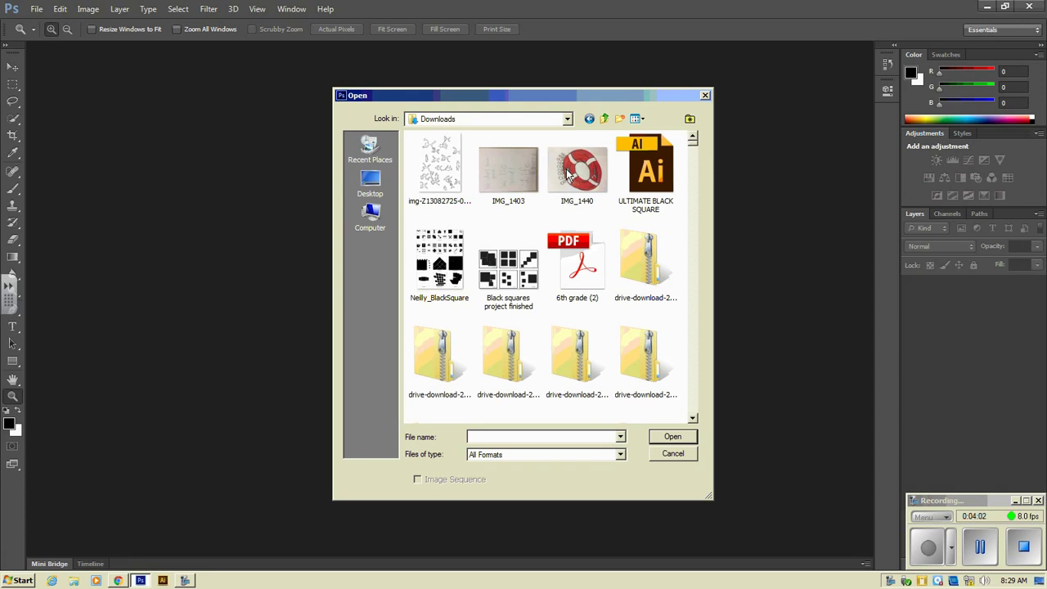
pyautogui.click(440, 167)
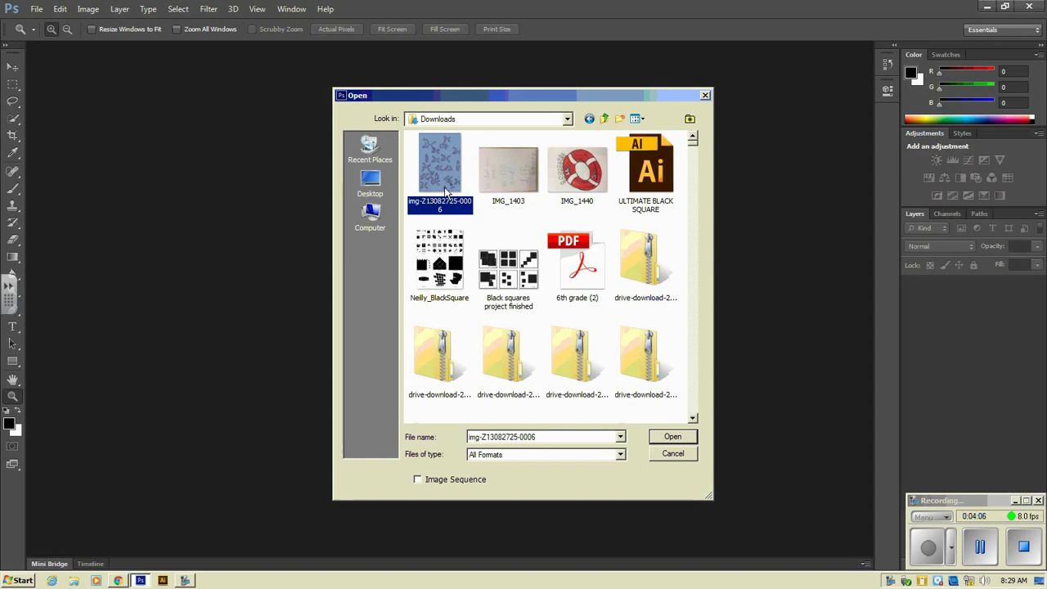
pyautogui.click(678, 439)
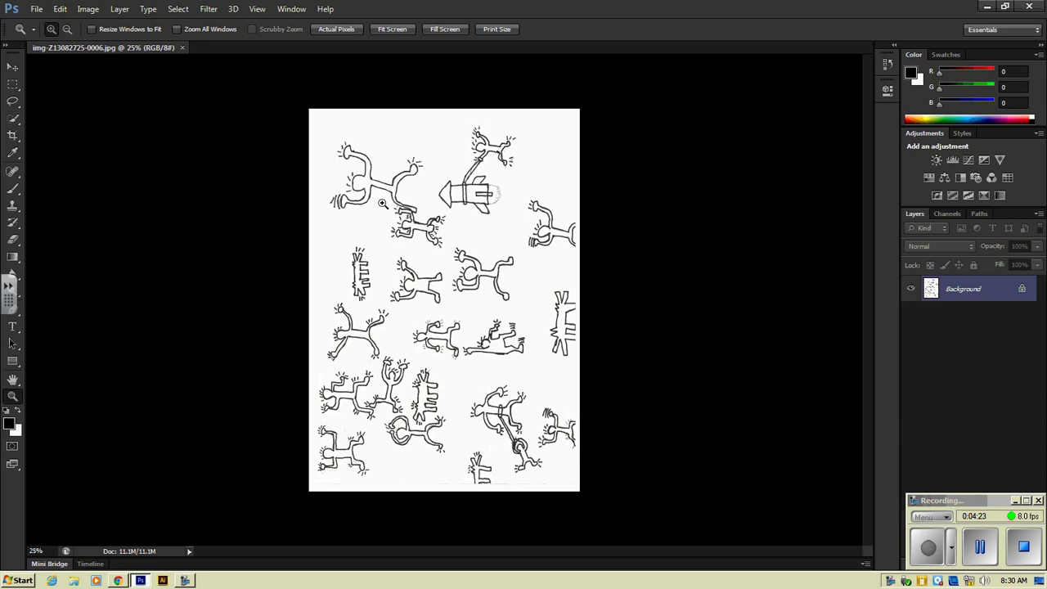
# - Rotate the whole image 90° clockwise so the figures stand upright
pyautogui.click(81, 12)
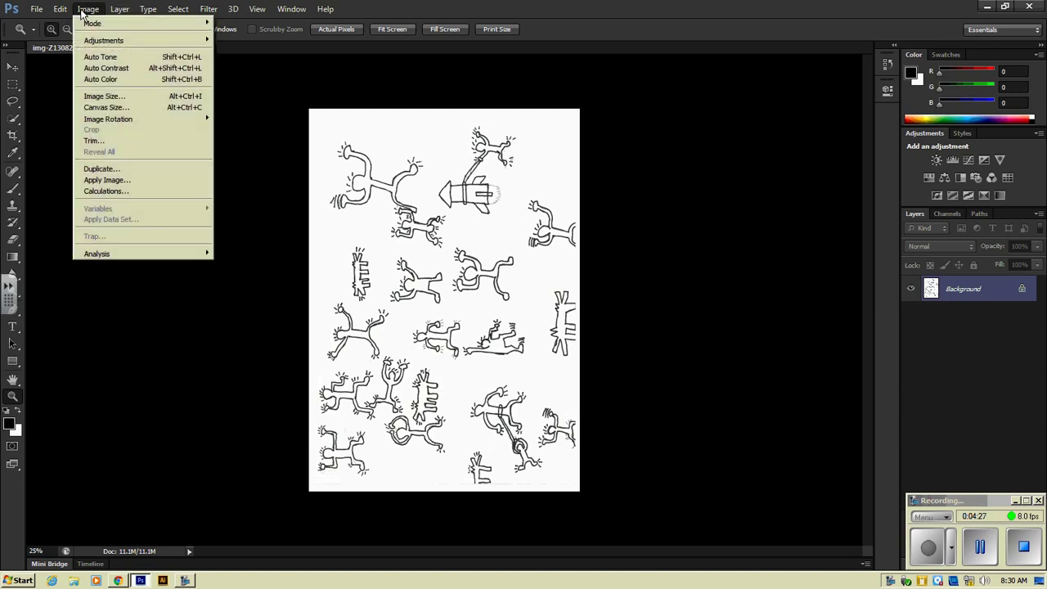
pyautogui.moveTo(118, 123)
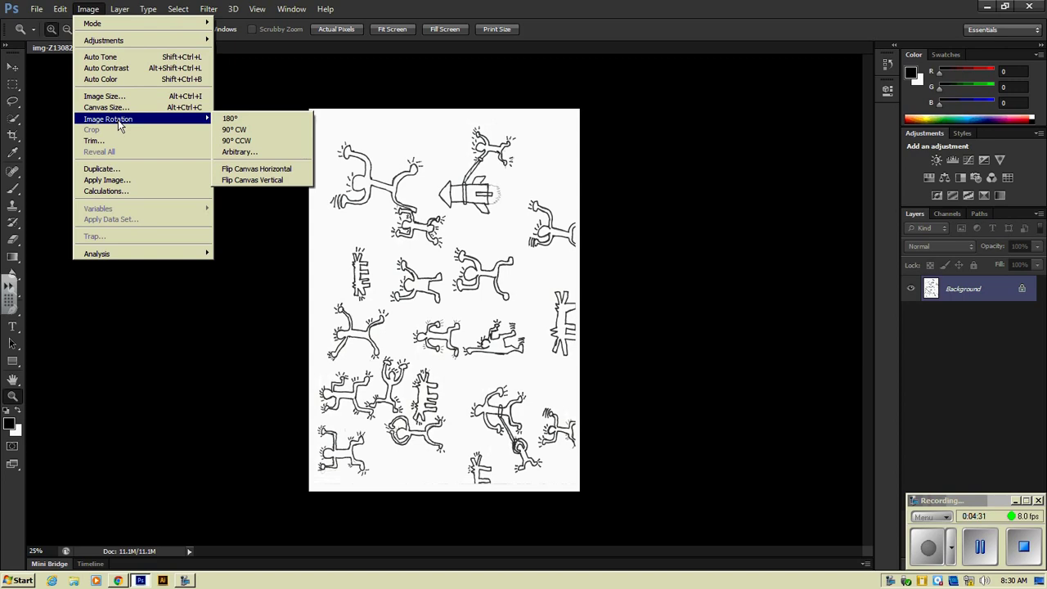
pyautogui.moveTo(184, 12)
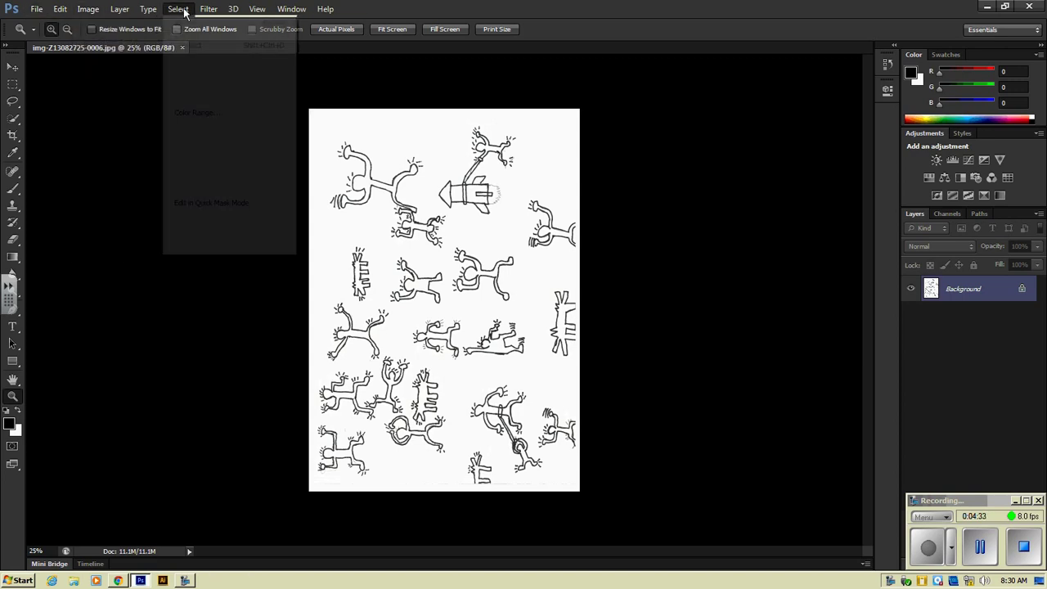
pyautogui.click(88, 9)
pyautogui.click(90, 11)
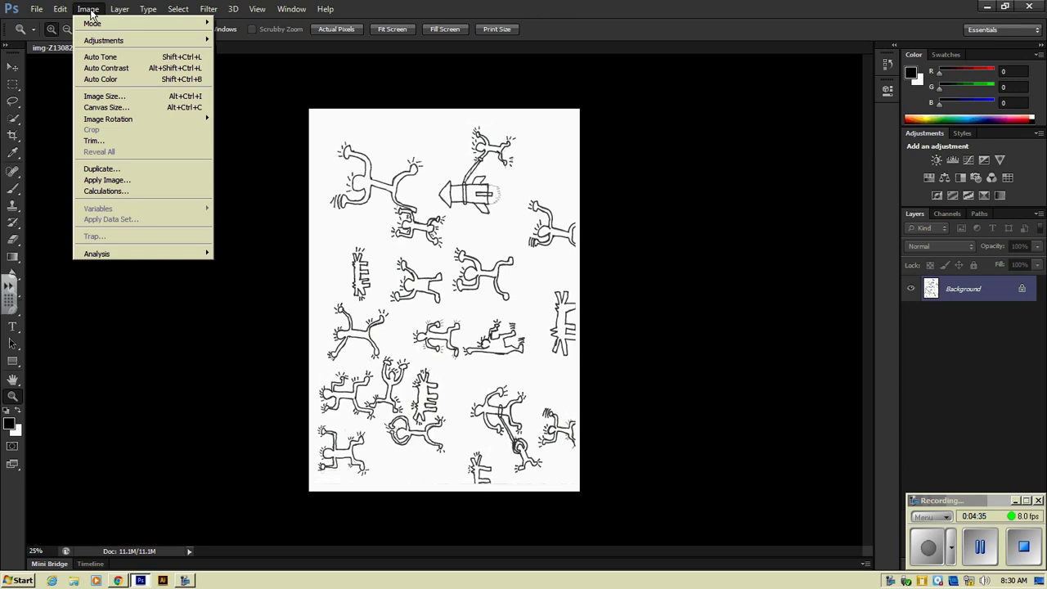
pyautogui.moveTo(115, 121)
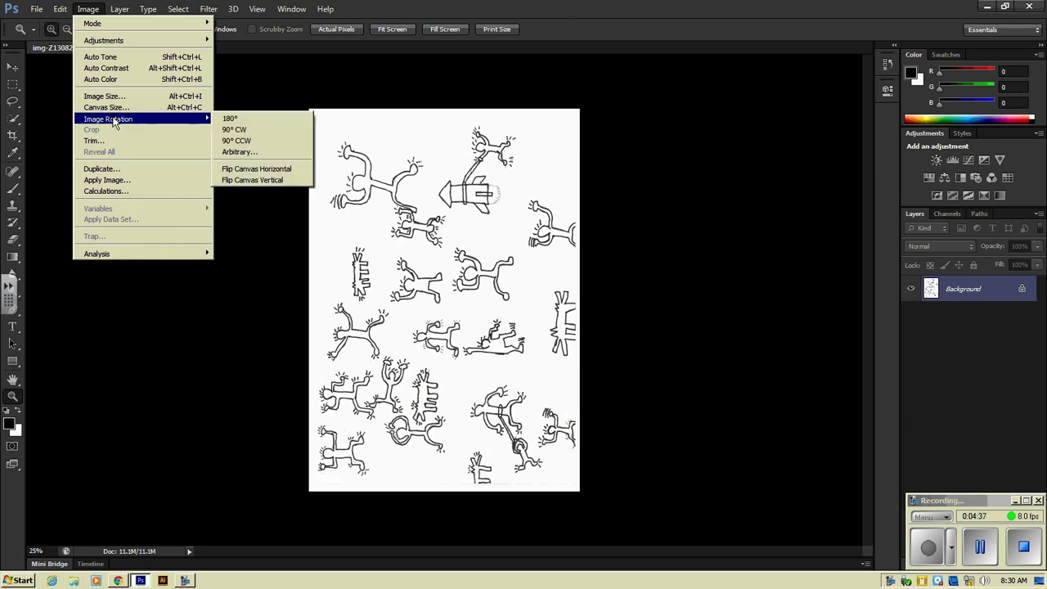
pyautogui.click(264, 131)
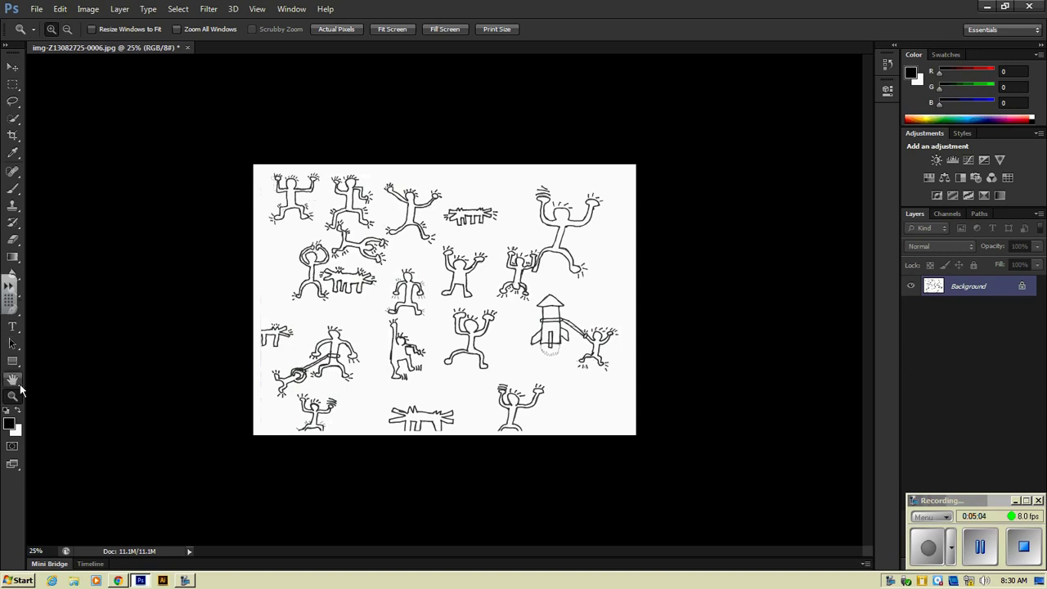
# - Inspect the figures in the middle of the drawing with the Zoom tool, magnifying up to 100% and returning to 33.3%
pyautogui.click(446, 294)
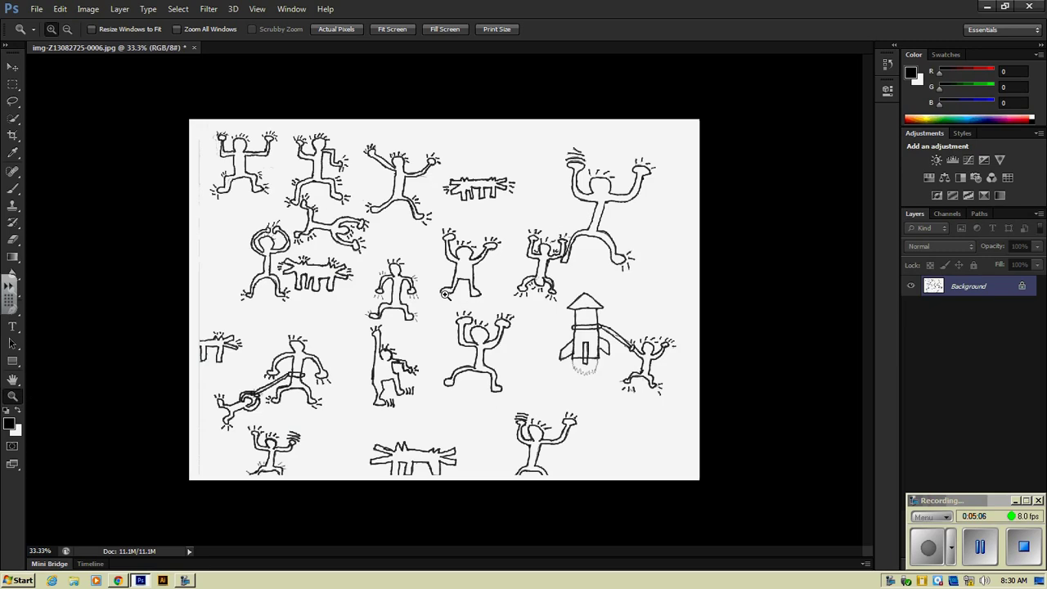
pyautogui.click(446, 293)
pyautogui.click(446, 294)
pyautogui.click(446, 293)
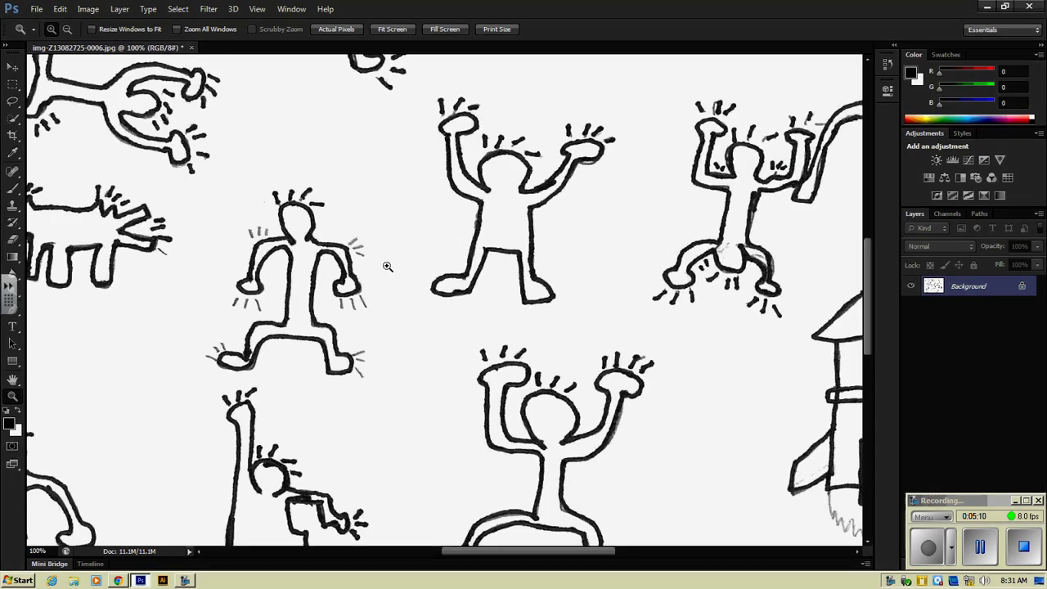
pyautogui.press('alt')
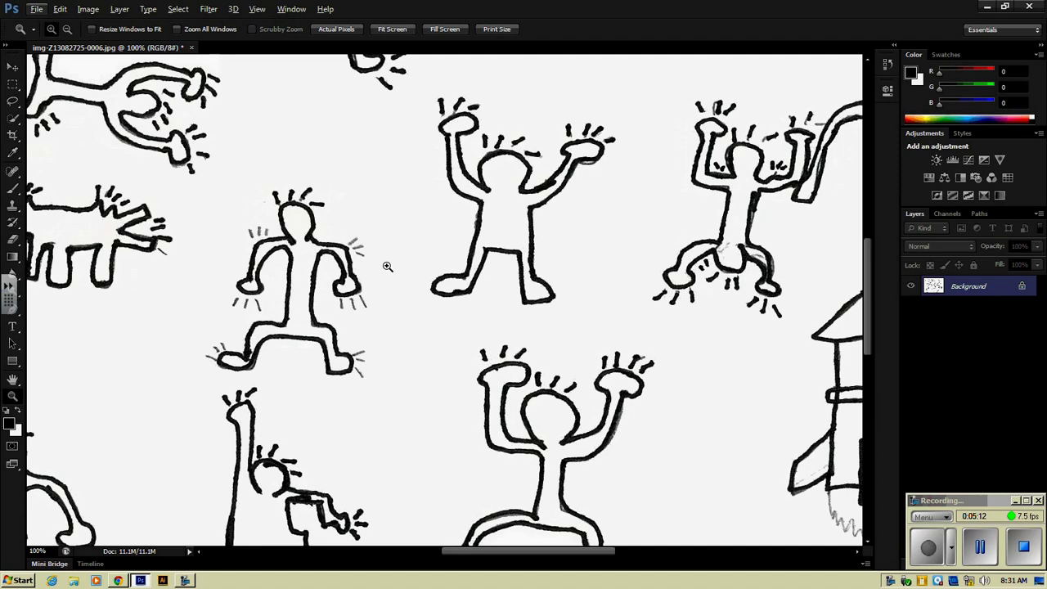
pyautogui.press('alt')
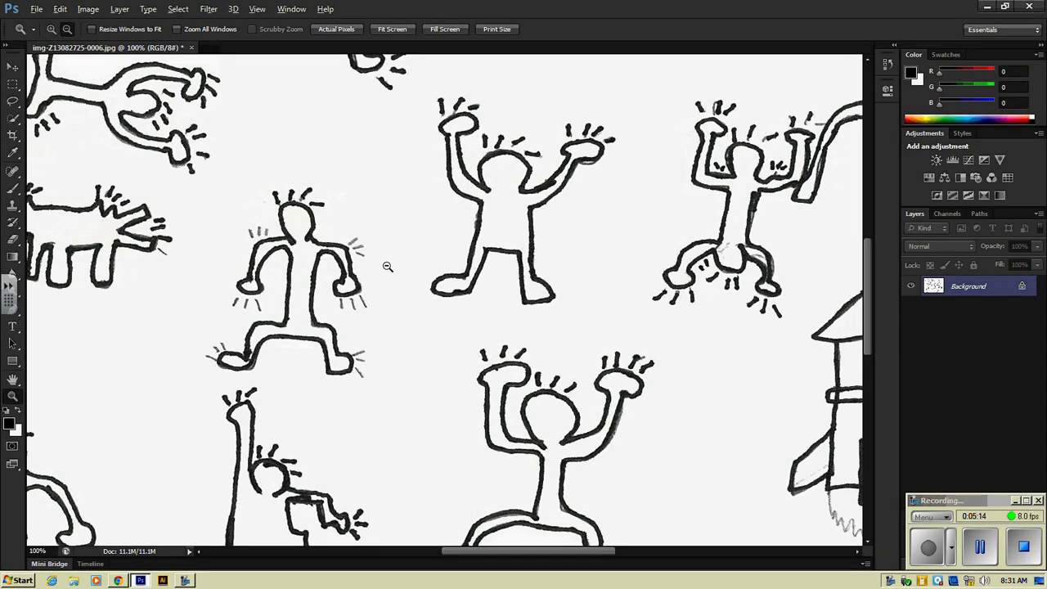
pyautogui.keyDown('alt'); pyautogui.click(388, 266); pyautogui.keyUp('alt')
pyautogui.keyDown('alt'); pyautogui.click(388, 266); pyautogui.keyUp('alt')
pyautogui.keyDown('alt'); pyautogui.click(388, 266); pyautogui.keyUp('alt')
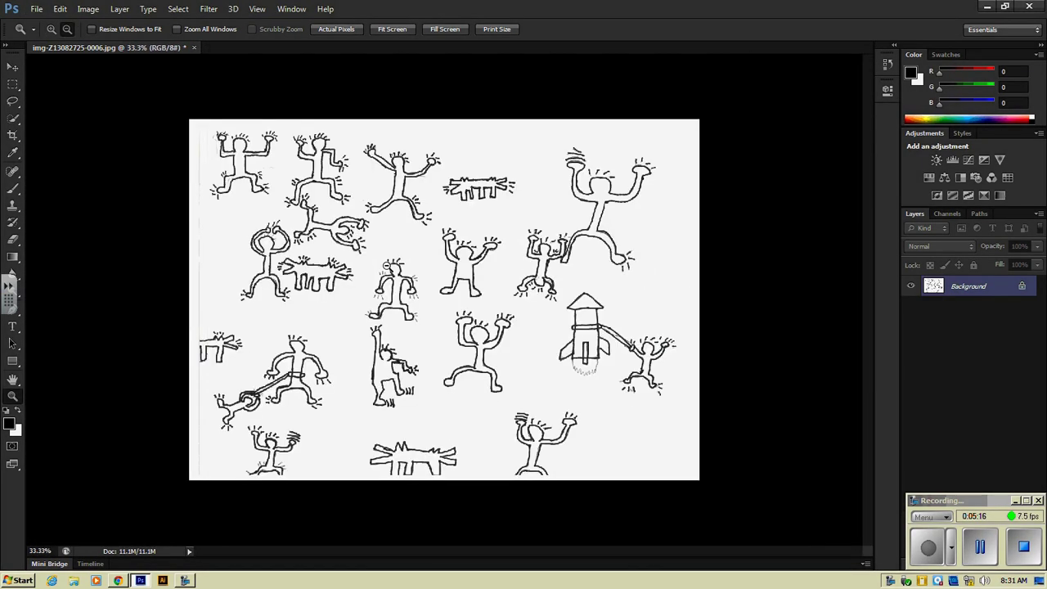
pyautogui.press('alt')
pyautogui.click(388, 266)
pyautogui.click(388, 266)
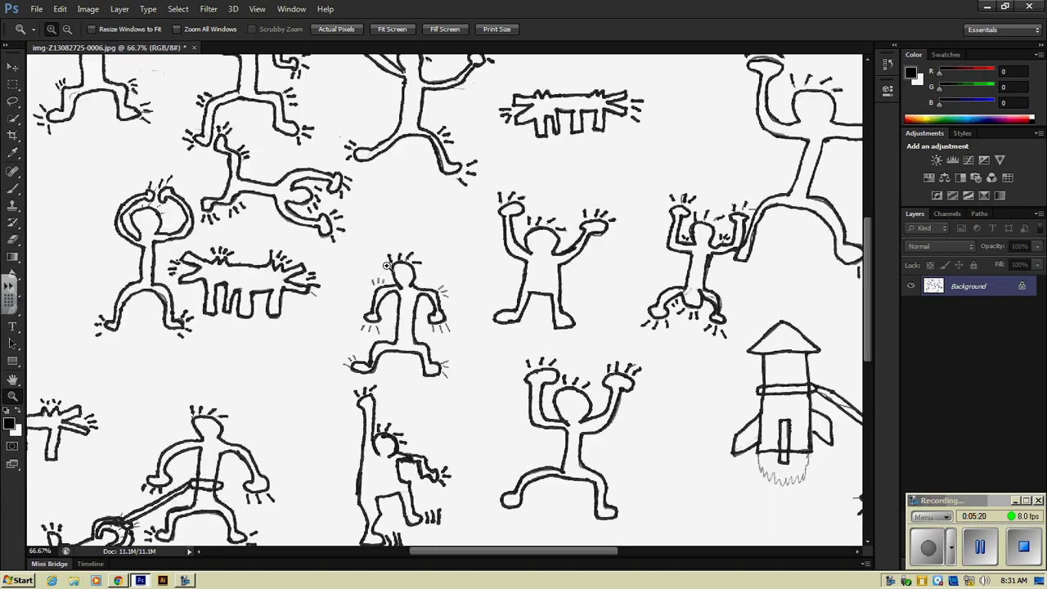
pyautogui.press('alt')
pyautogui.keyDown('alt'); pyautogui.click(388, 266); pyautogui.keyUp('alt')
pyautogui.keyDown('alt'); pyautogui.click(387, 266); pyautogui.keyUp('alt')
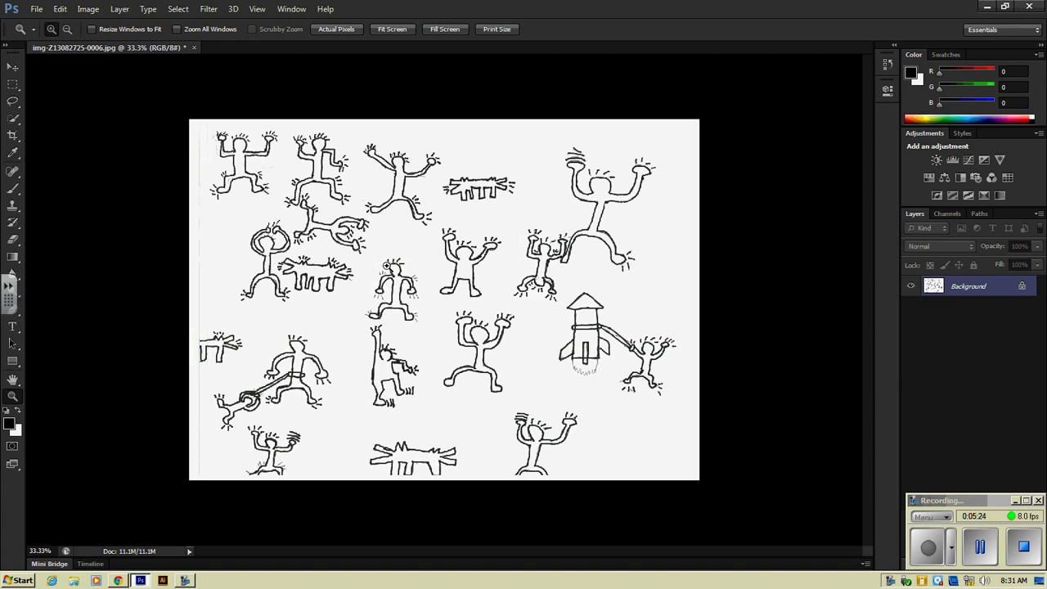
# - Zoom the drawing in and out repeatedly, ending at 100% on the figures along its lower edge
pyautogui.hotkey('ctrl', '+')
pyautogui.hotkey('ctrl', '+')
pyautogui.hotkey('ctrl', '+')
pyautogui.hotkey('ctrl', '+')
pyautogui.hotkey('ctrl', '-')
pyautogui.hotkey('ctrl', '-')
pyautogui.hotkey('ctrl', '-')
pyautogui.hotkey('ctrl', '-')
pyautogui.click(387, 266)
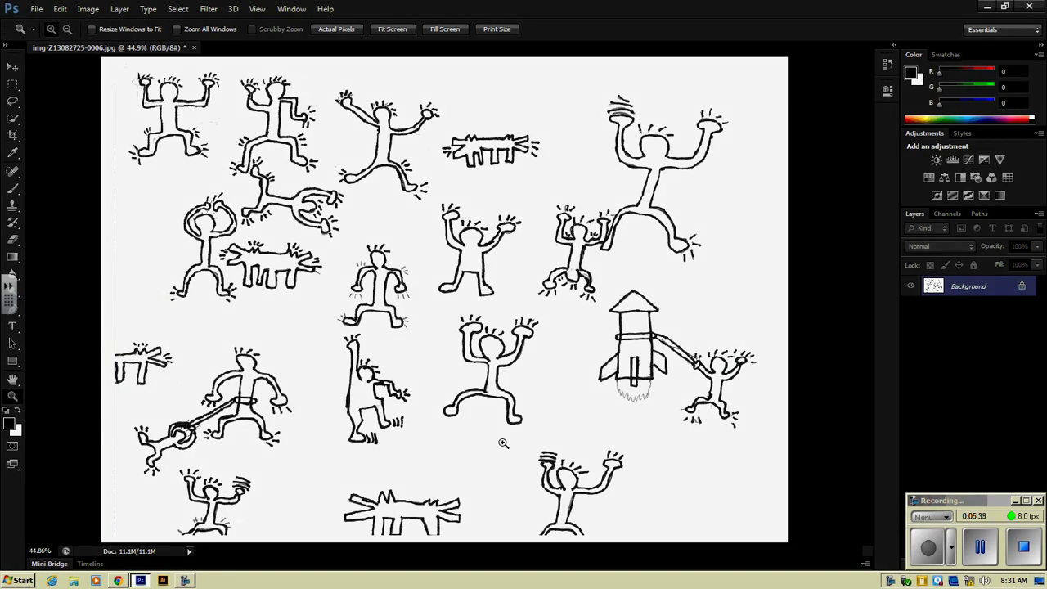
pyautogui.click(537, 536)
pyautogui.click(547, 534)
pyautogui.click(548, 534)
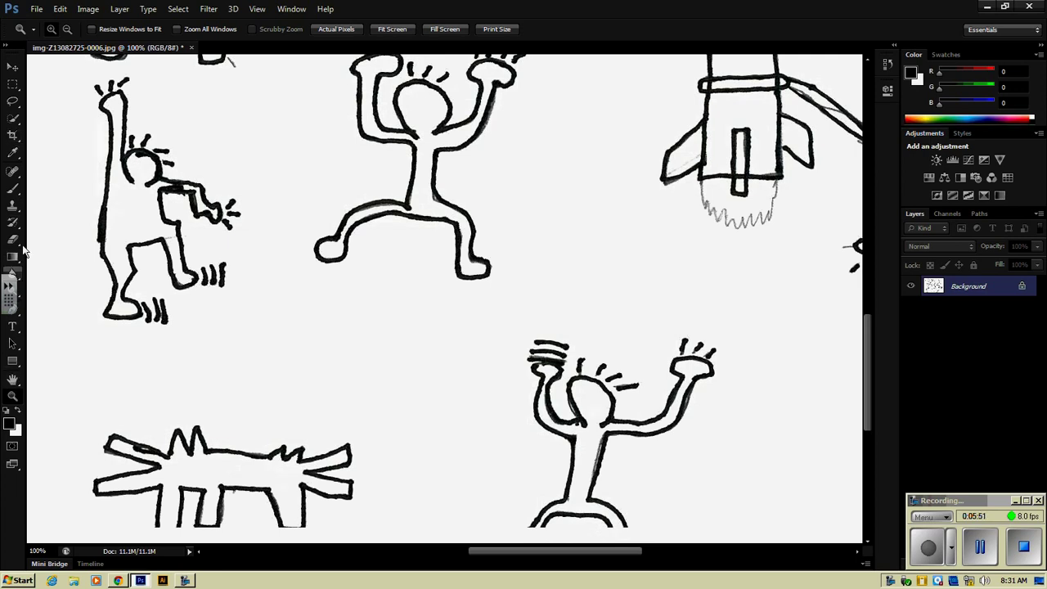
# - Move the floating widget that covers the tools out of the way and select the Paint Bucket Tool
pyautogui.moveTo(12, 309); pyautogui.dragTo(12, 536)
pyautogui.moveTo(5, 469); pyautogui.dragTo(2, 529)
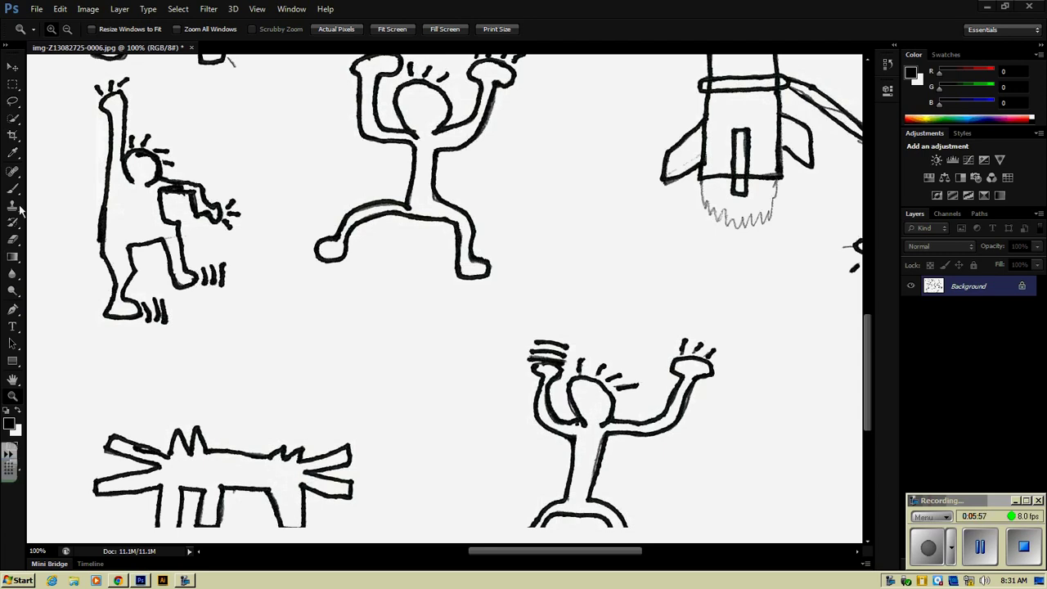
pyautogui.click(12, 258)
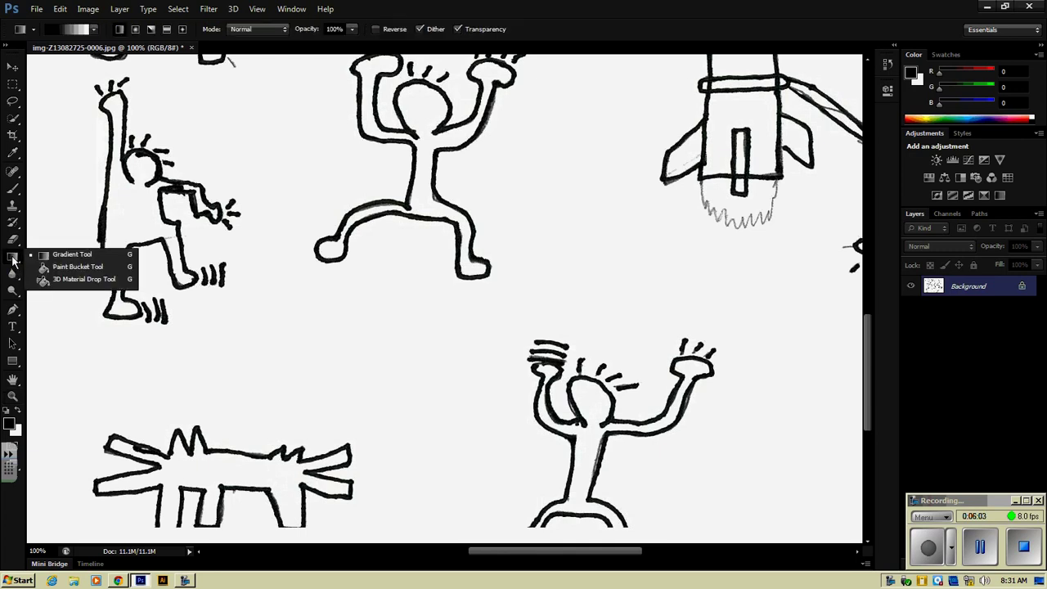
pyautogui.click(77, 267)
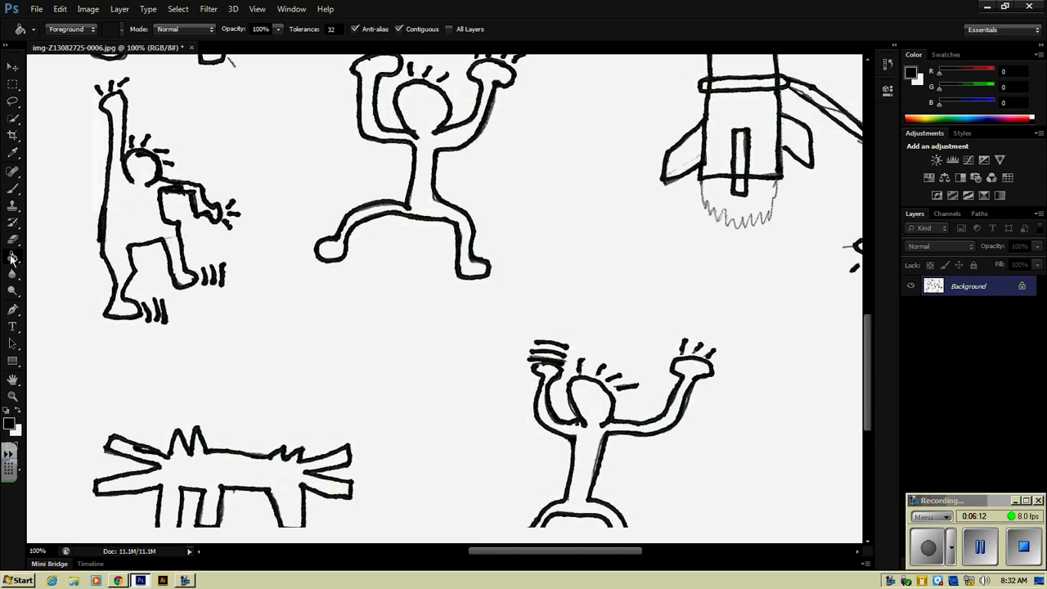
# - Switch to the Gradient Tool and return to the Paint Bucket Tool
pyautogui.click(11, 258)
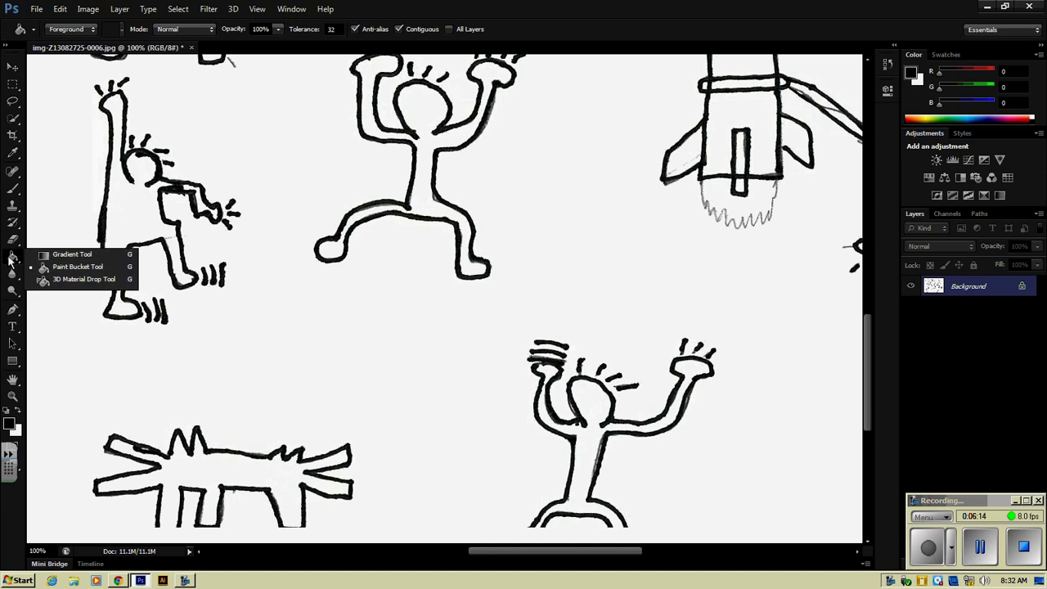
pyautogui.click(76, 256)
pyautogui.click(11, 260)
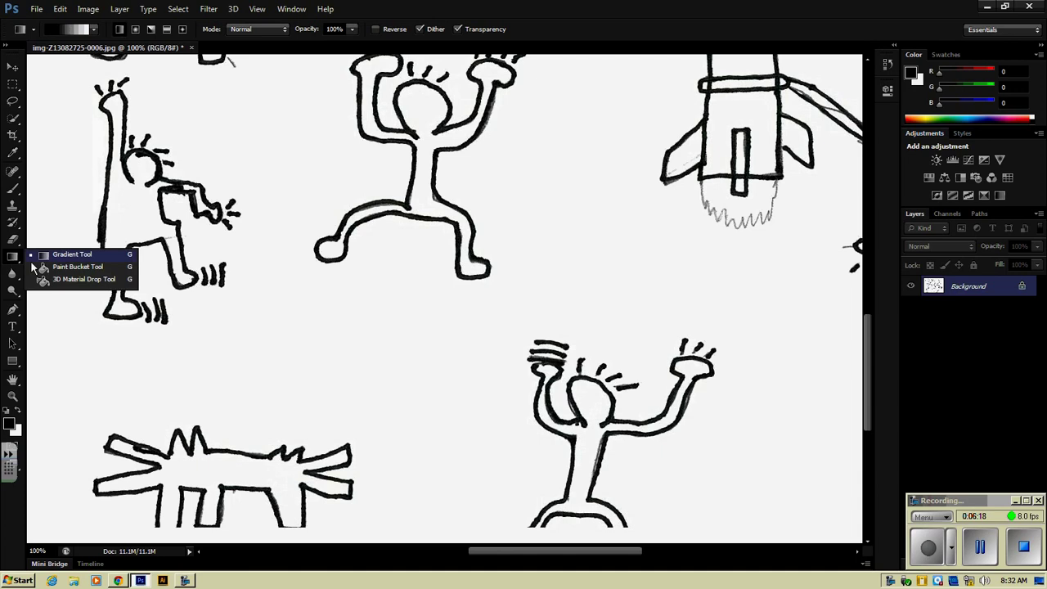
pyautogui.click(67, 270)
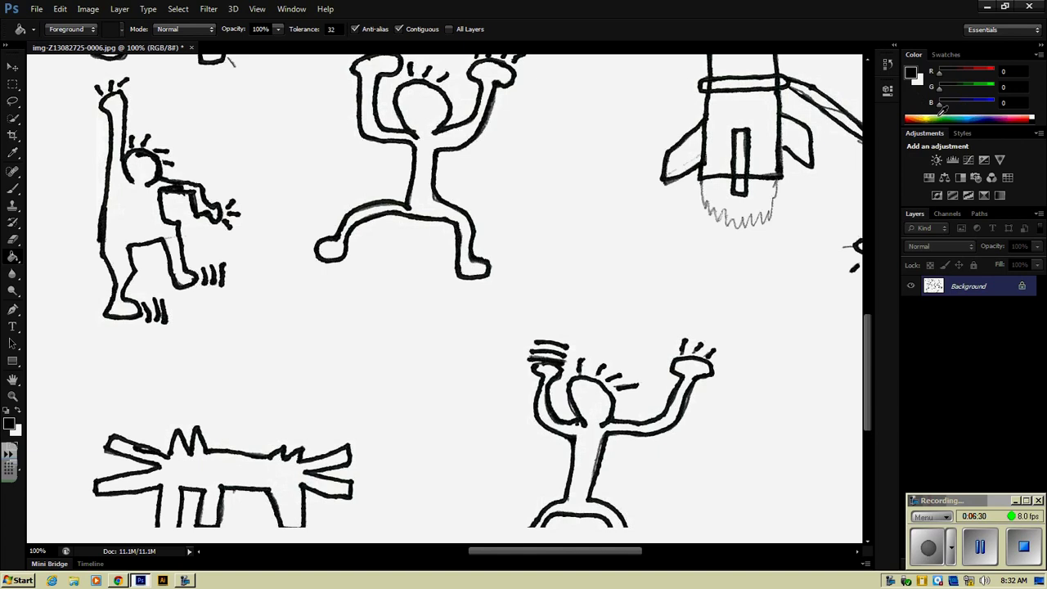
# - Pick a blue foreground color from the color spectrum and adjust its RGB values to a teal
pyautogui.click(976, 114)
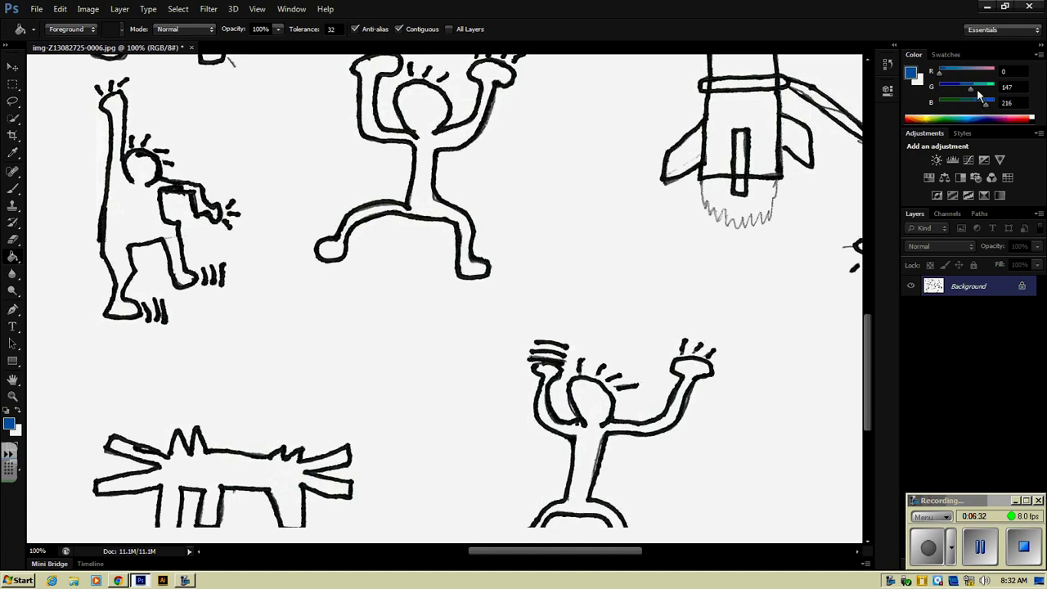
pyautogui.moveTo(938, 90); pyautogui.dragTo(975, 88)
# - Bring up the color Swatches and hide their panel from the workspace
pyautogui.click(949, 56)
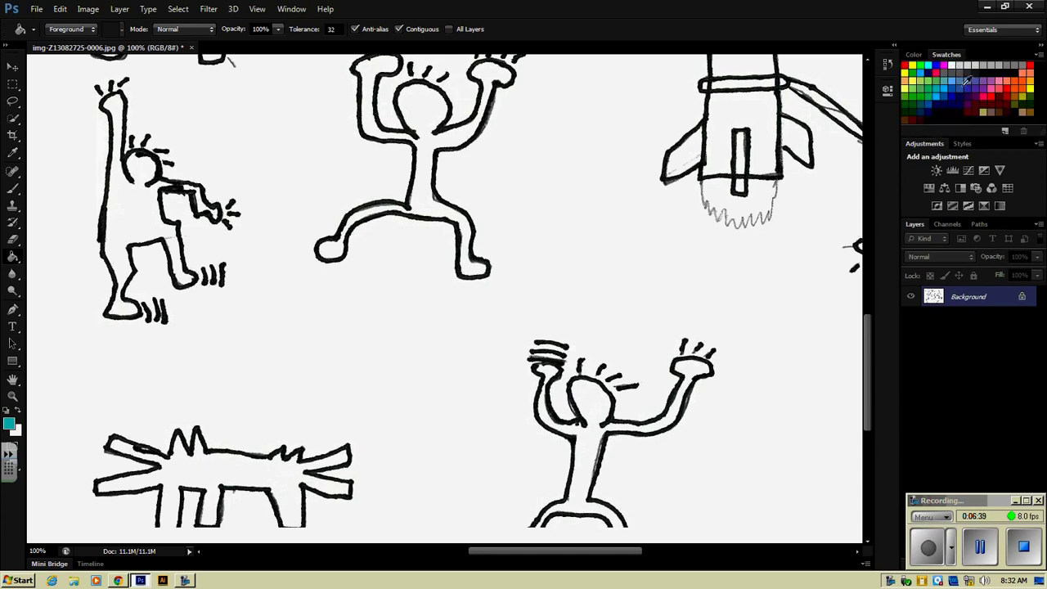
pyautogui.click(290, 9)
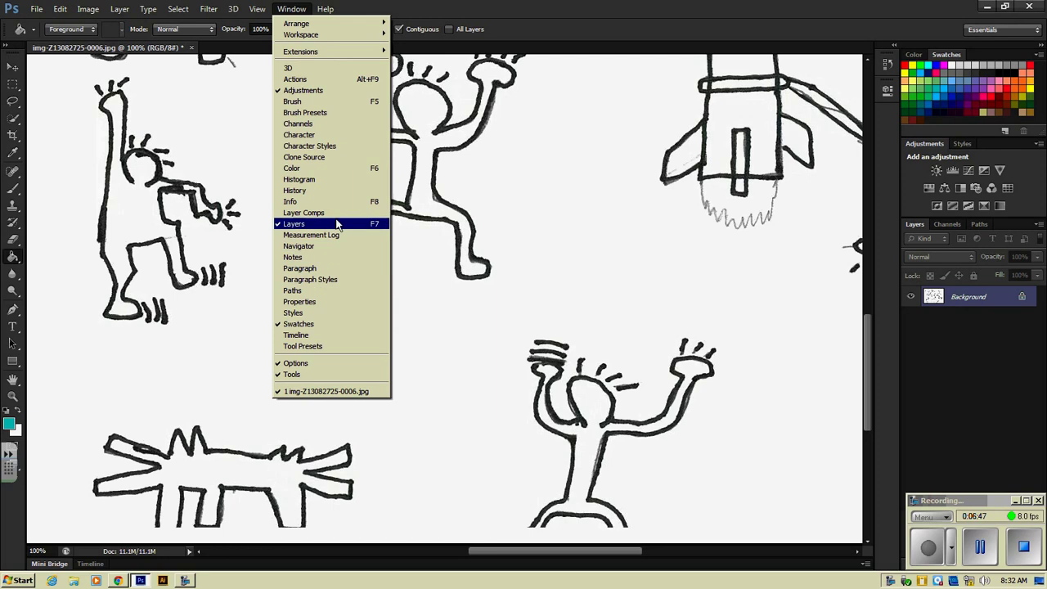
pyautogui.click(307, 328)
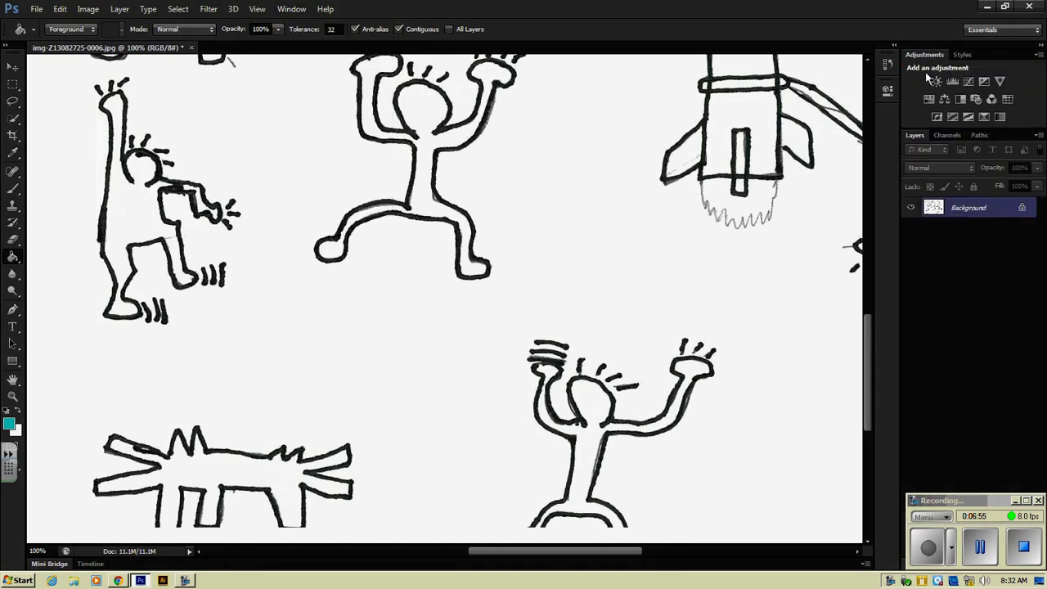
# - Bring back the color Swatches and choose a light blue foreground color
pyautogui.click(290, 10)
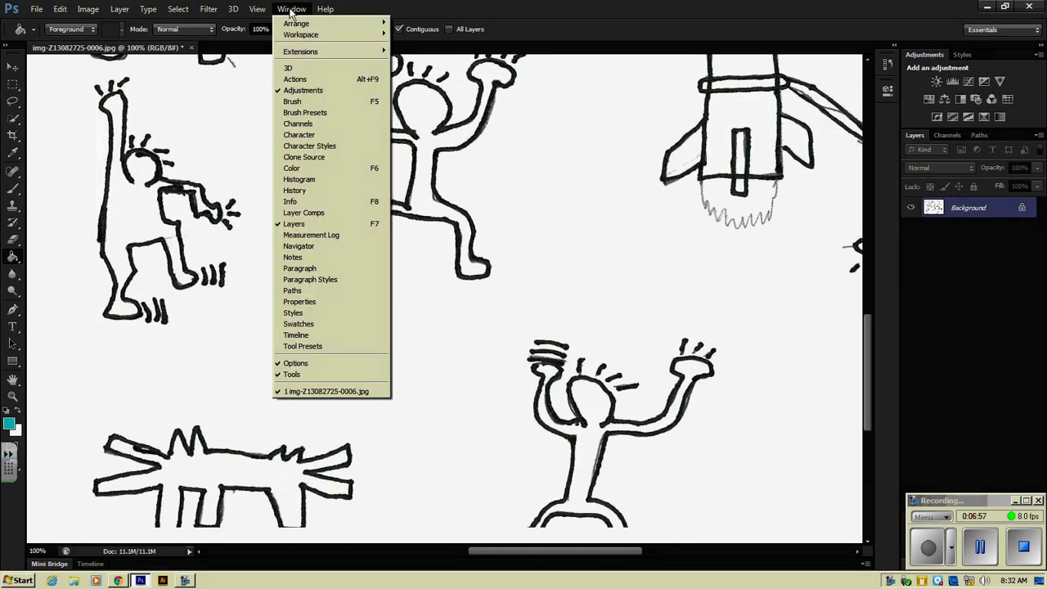
pyautogui.click(316, 325)
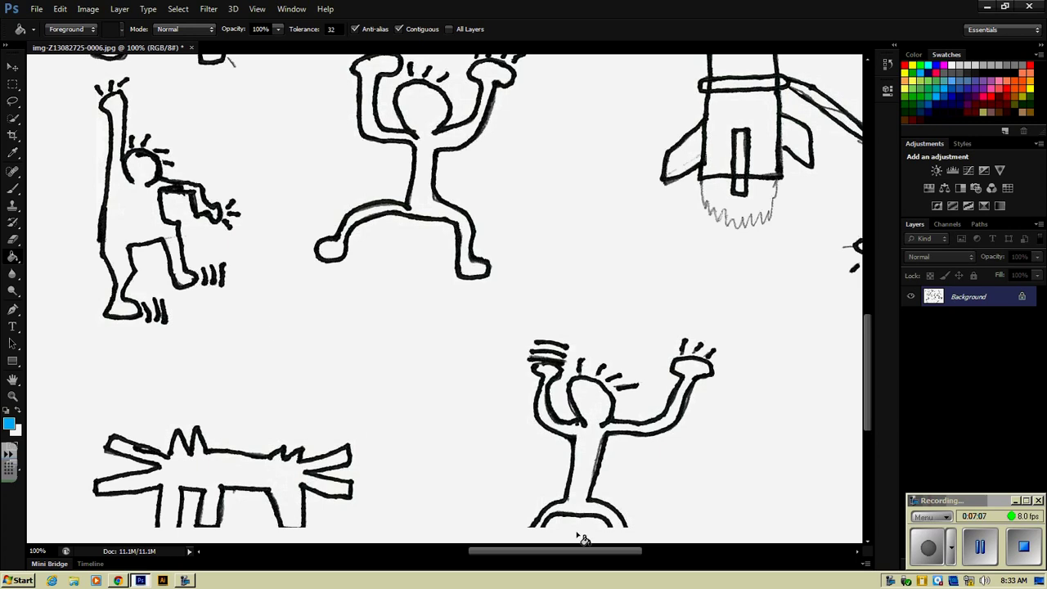
# - Try to fill the open-legged figure at the drawing's lower edge with light blue, and undo the fill
pyautogui.click(584, 461)
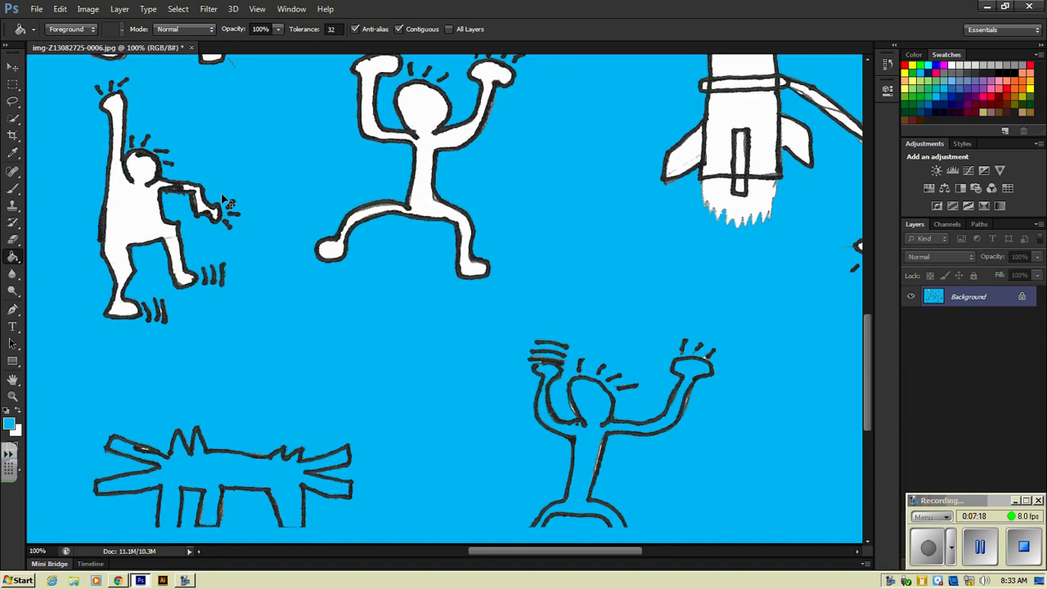
pyautogui.hotkey('ctrl', '-')
pyautogui.hotkey('ctrl', '-')
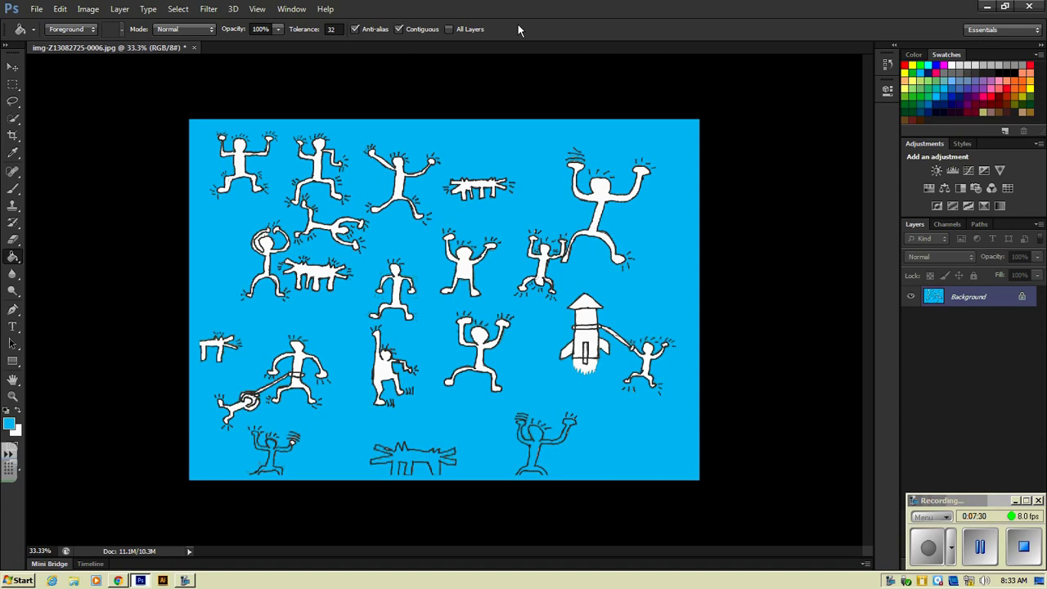
pyautogui.click(59, 8)
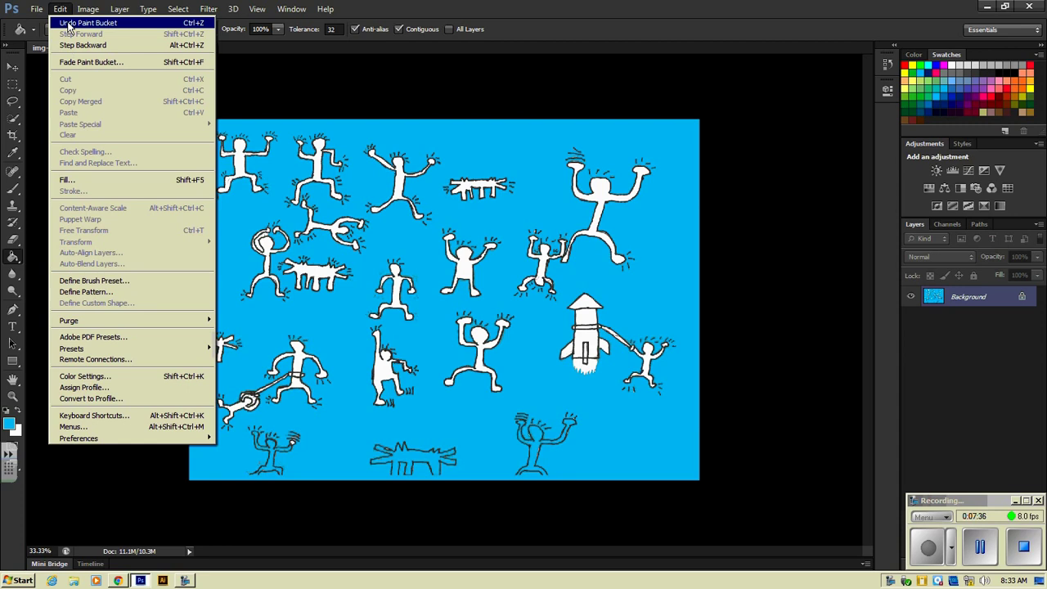
pyautogui.click(68, 23)
# - Fill the background, two of the dogs and three of the figures with light blue
pyautogui.click(342, 302)
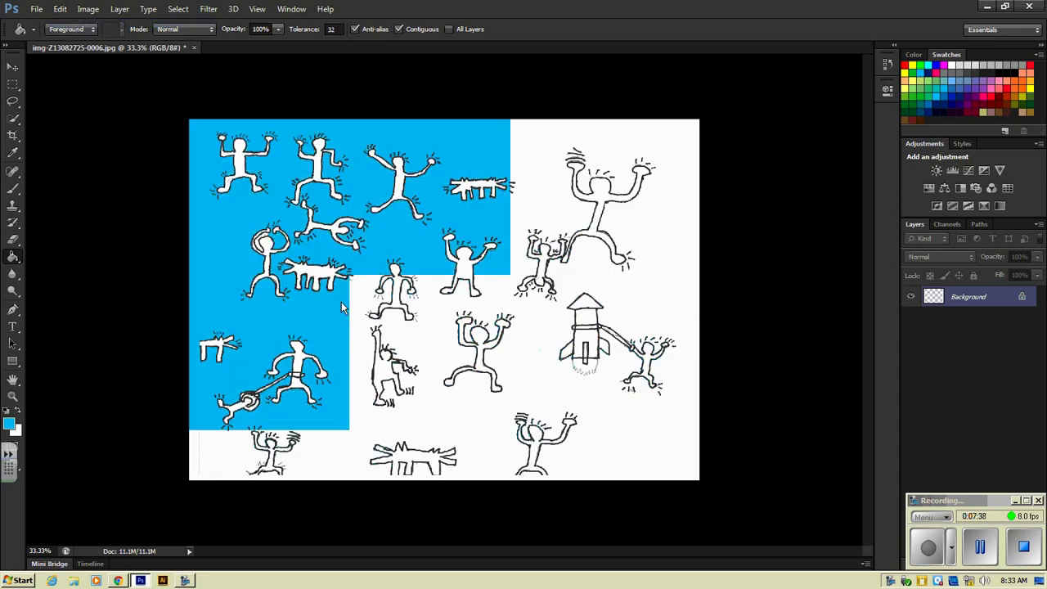
pyautogui.click(465, 275)
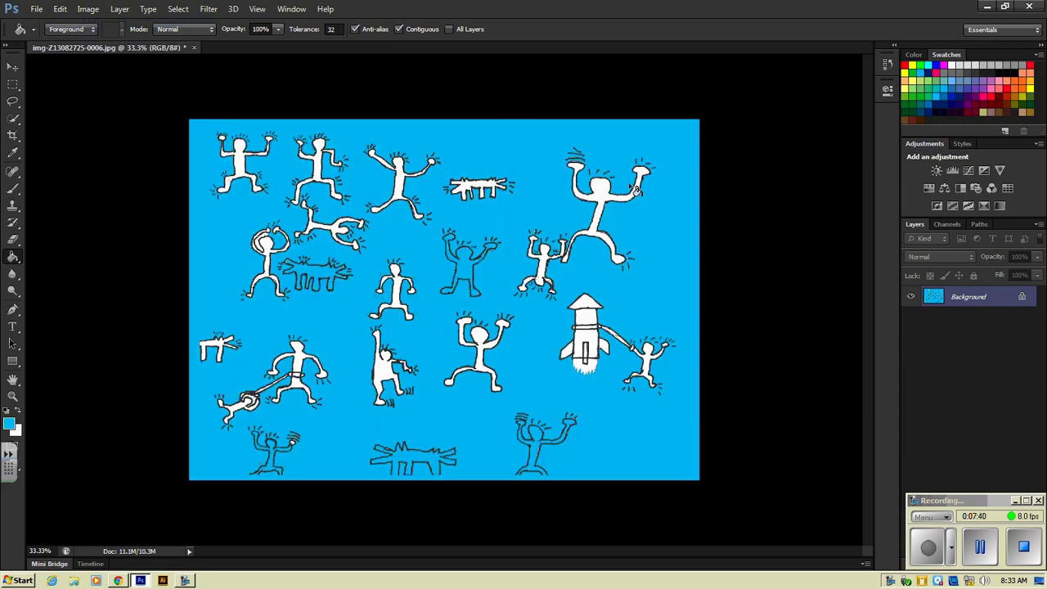
pyautogui.click(600, 195)
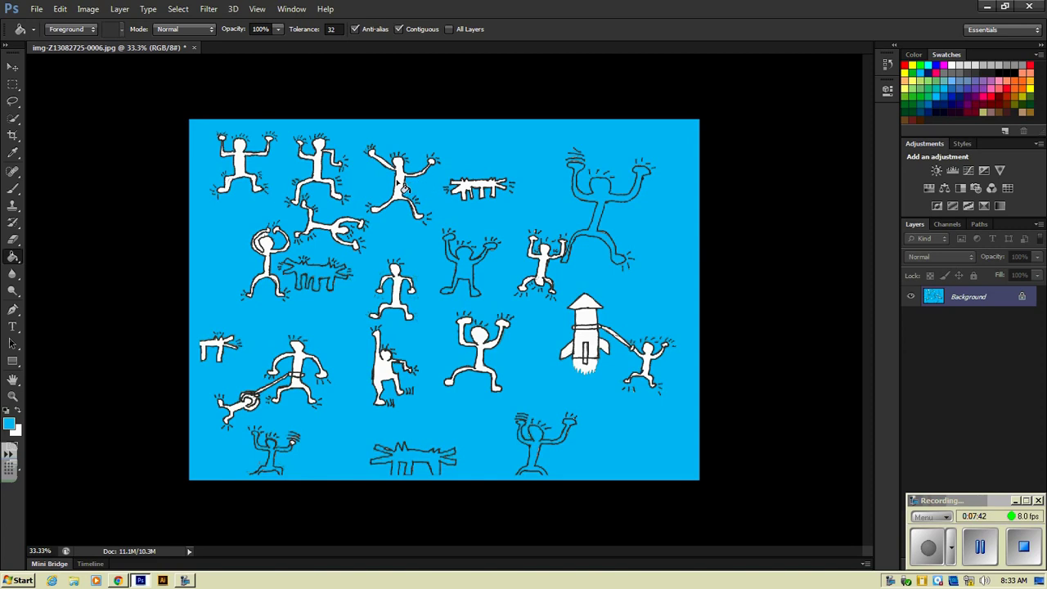
pyautogui.click(408, 188)
pyautogui.click(478, 192)
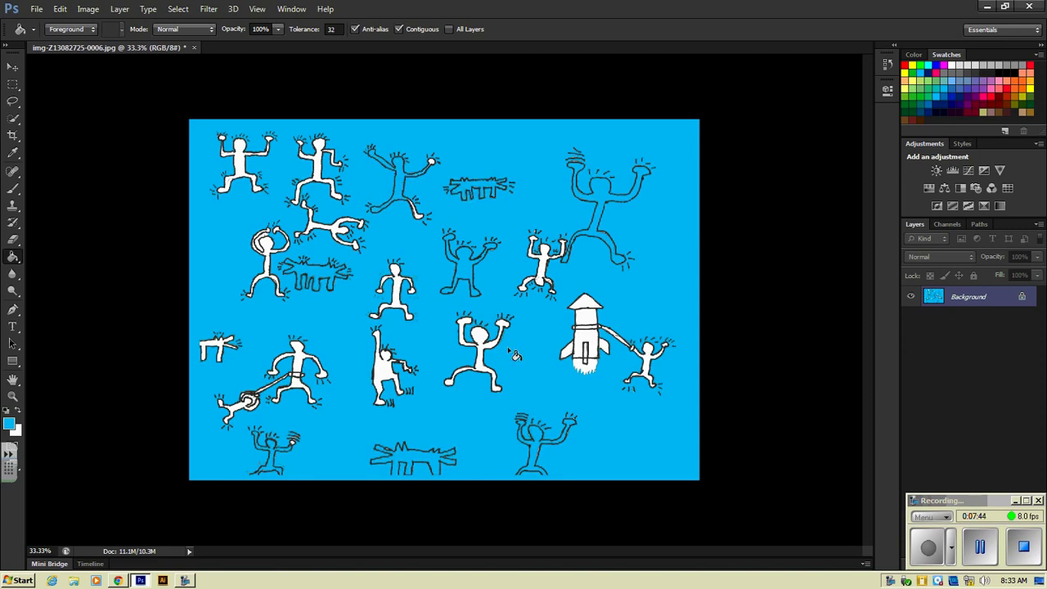
# - Display the History and enlarge it to show the full list of states
pyautogui.click(292, 10)
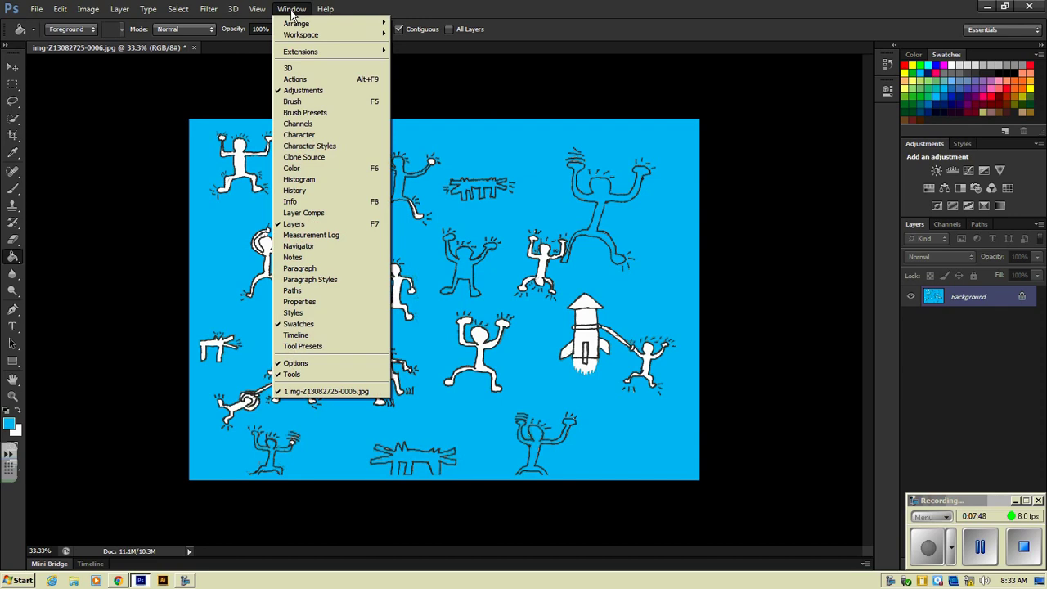
pyautogui.click(343, 194)
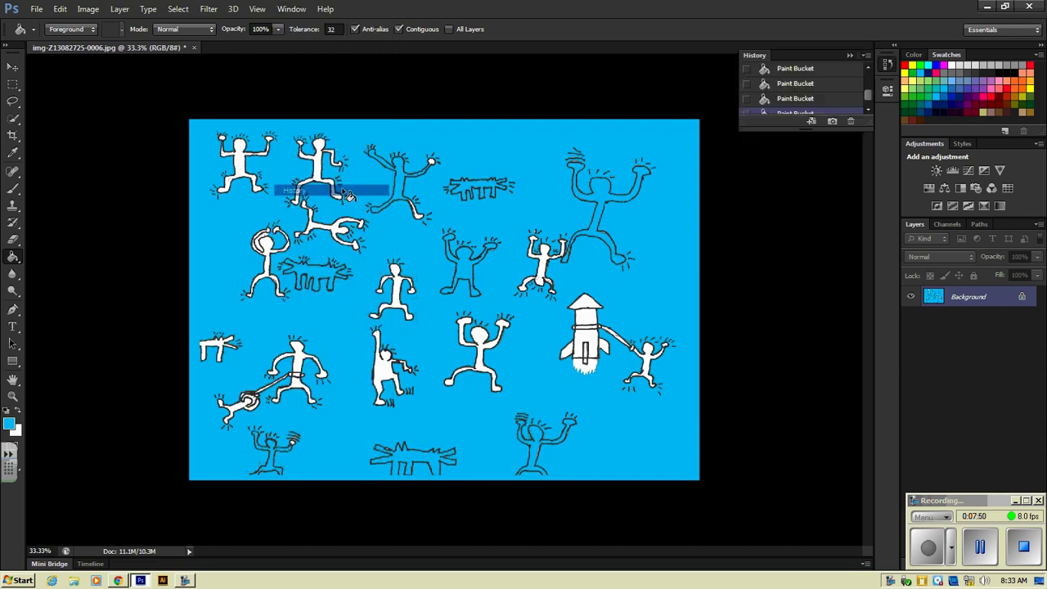
pyautogui.moveTo(772, 133); pyautogui.dragTo(768, 361)
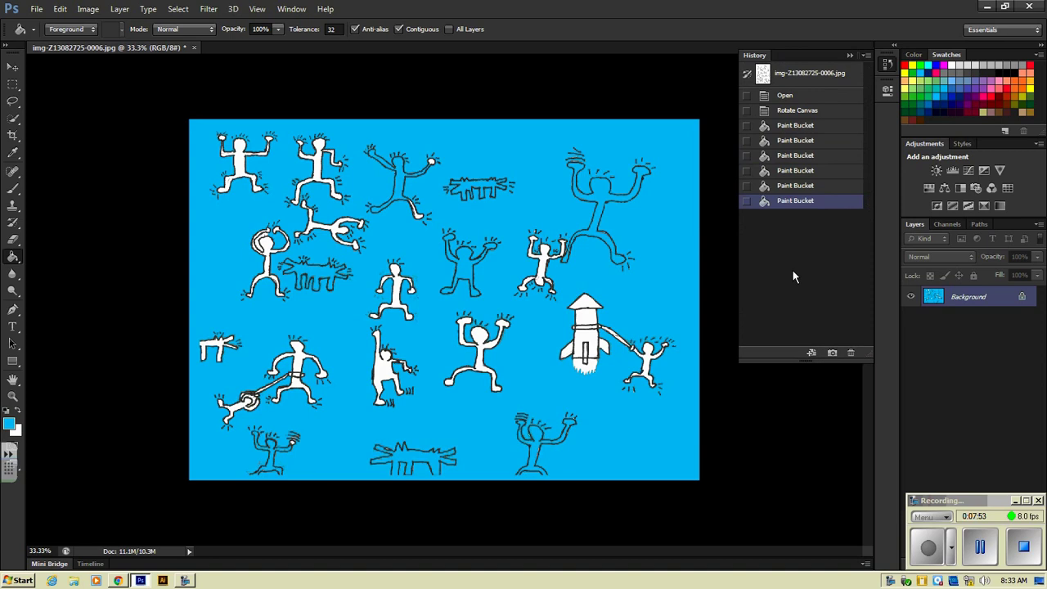
# - Step back through the history to the Rotate Canvas state, removing all Paint Bucket fills
pyautogui.click(791, 186)
pyautogui.click(792, 175)
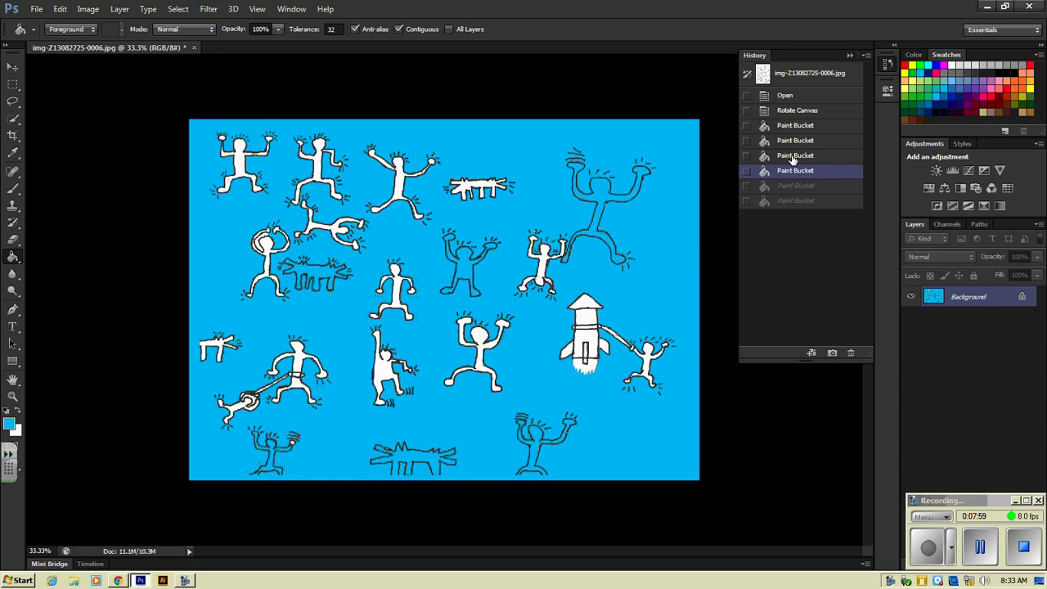
pyautogui.click(791, 157)
pyautogui.click(792, 144)
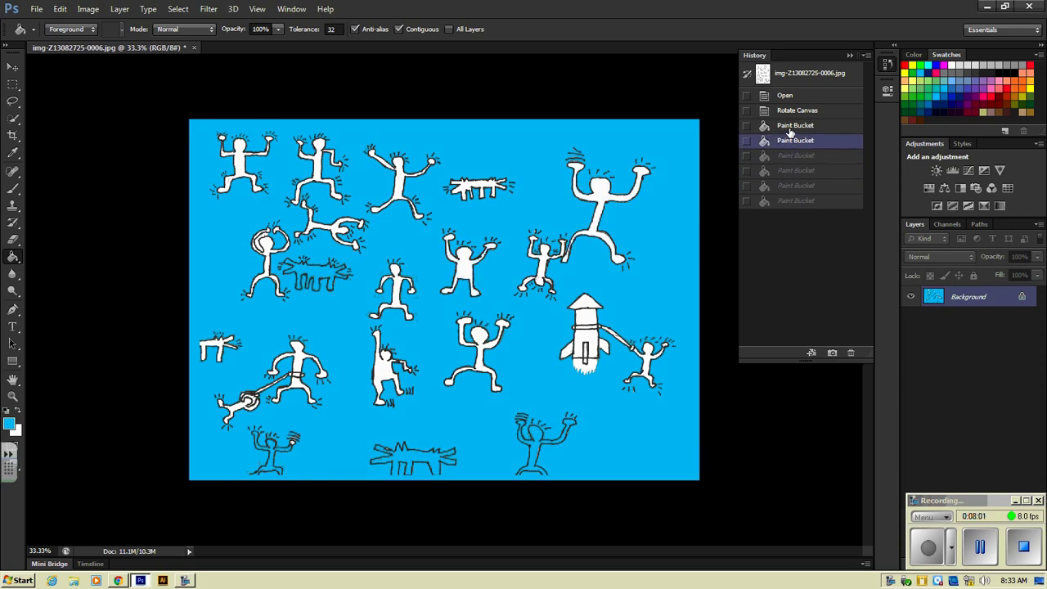
pyautogui.click(789, 131)
pyautogui.click(790, 113)
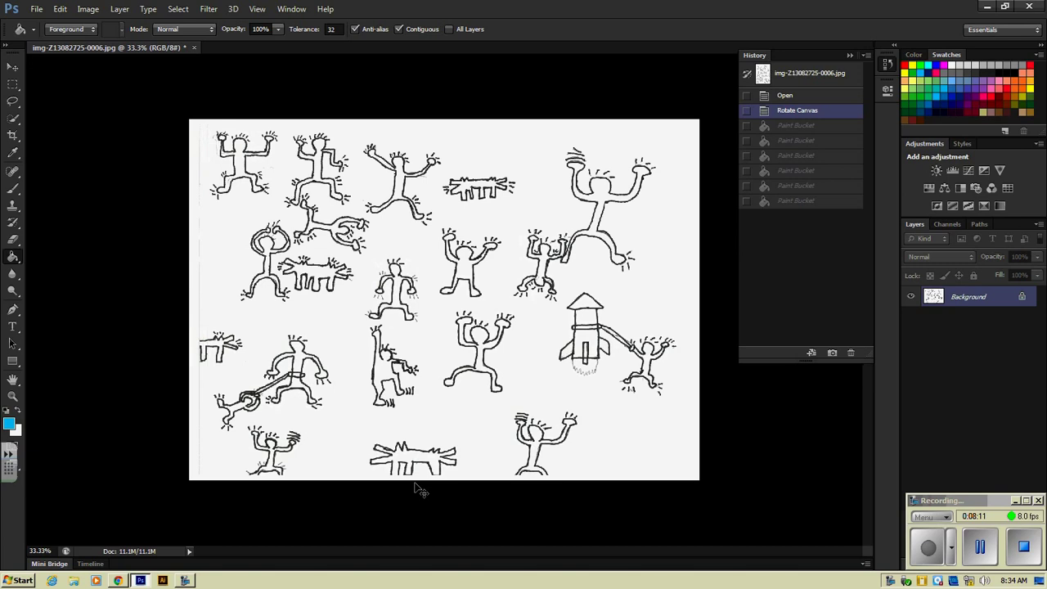
# - Switch from the Paint Bucket to the Brush Tool for repairing the cut-off shapes at the drawing's lower edge
pyautogui.hotkey('ctrl', '+')
pyautogui.scroll(2, 421, 489)
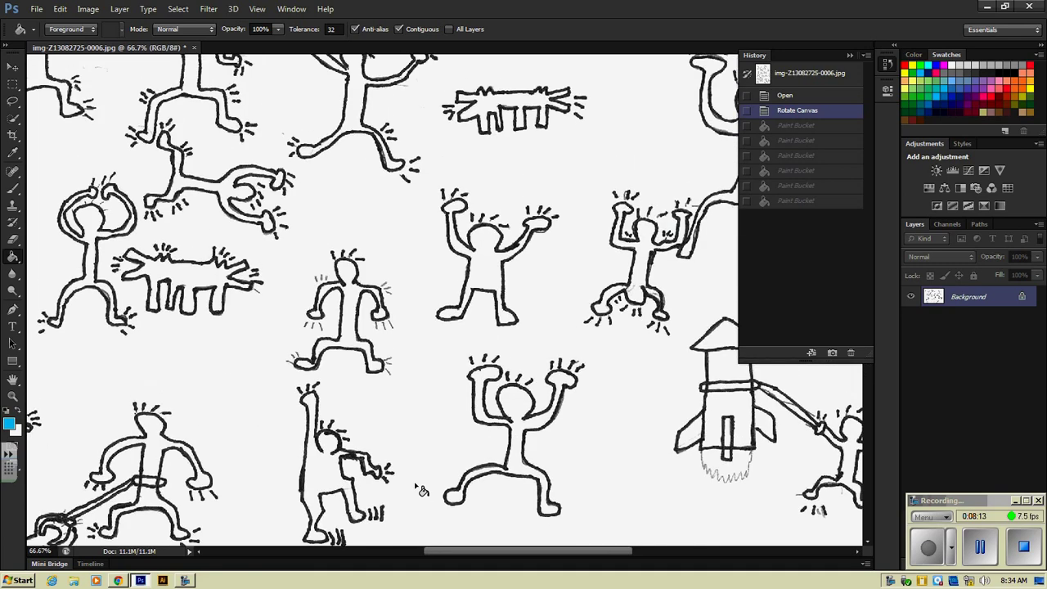
pyautogui.scroll(-5, 419, 491)
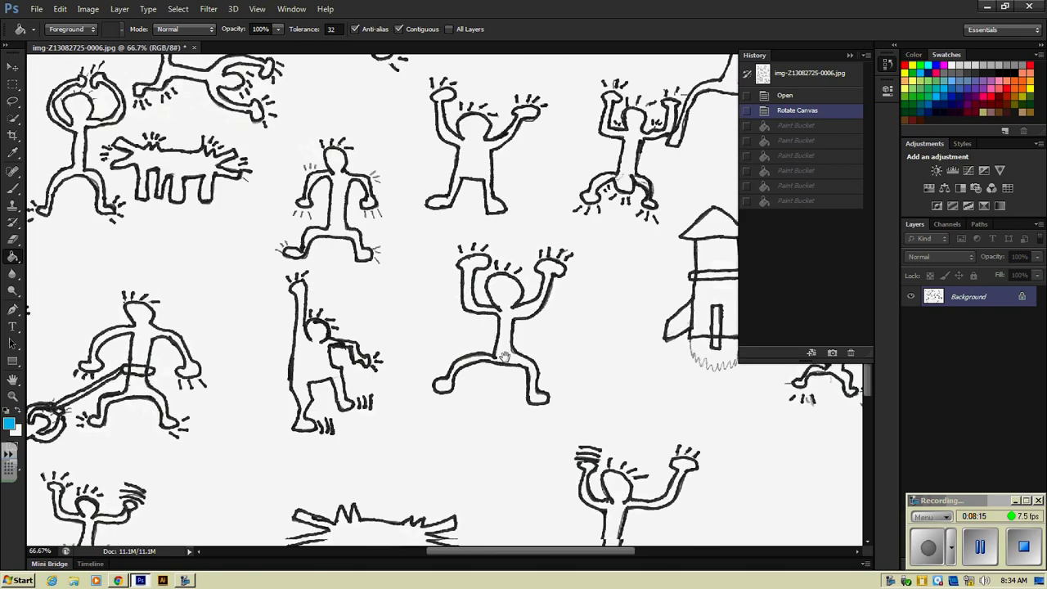
pyautogui.hscroll(4, 413, 493)
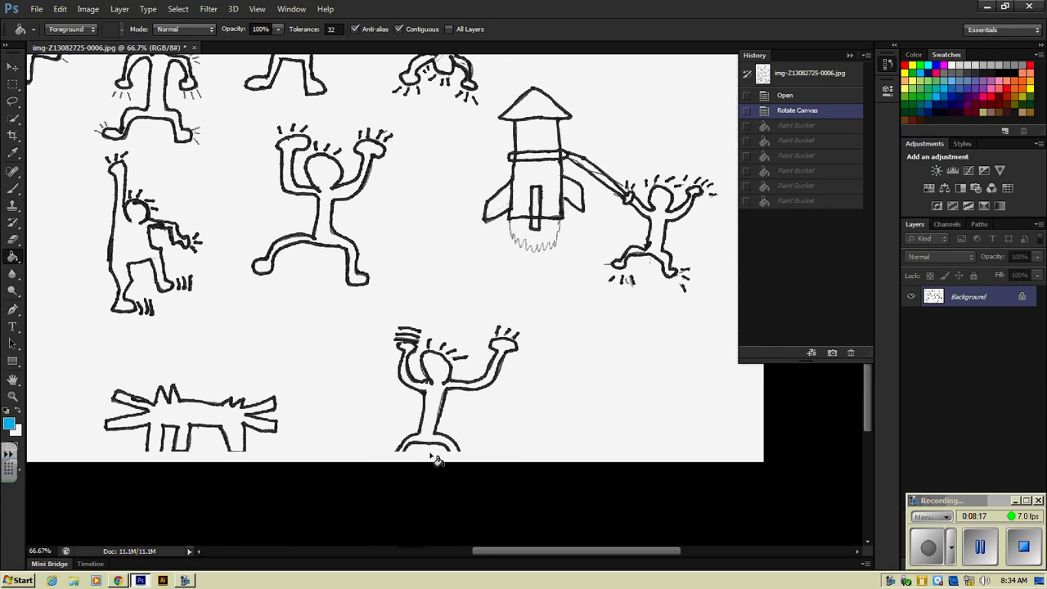
pyautogui.click(13, 193)
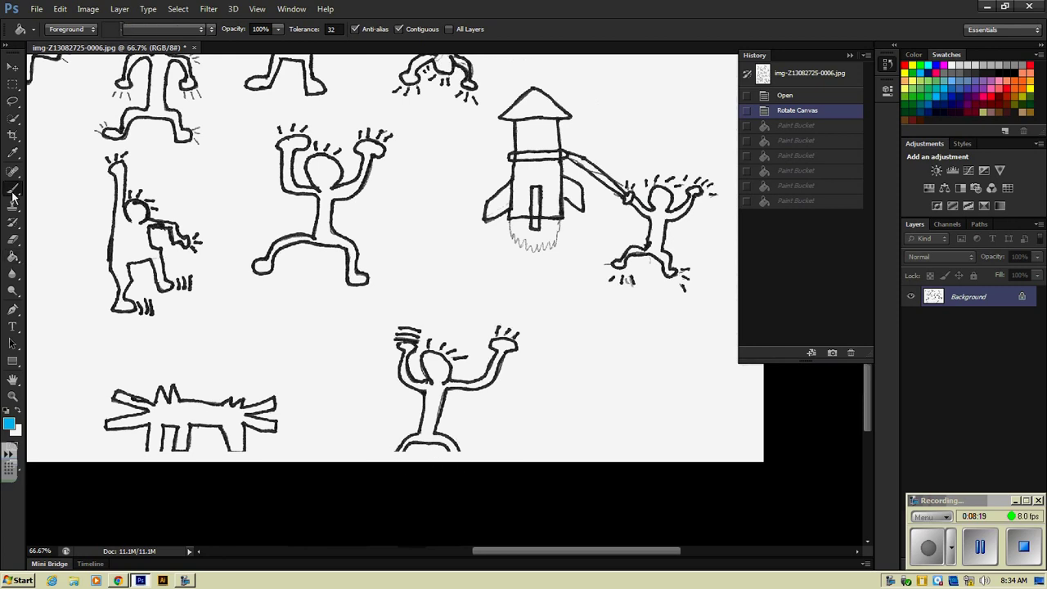
pyautogui.click(13, 189)
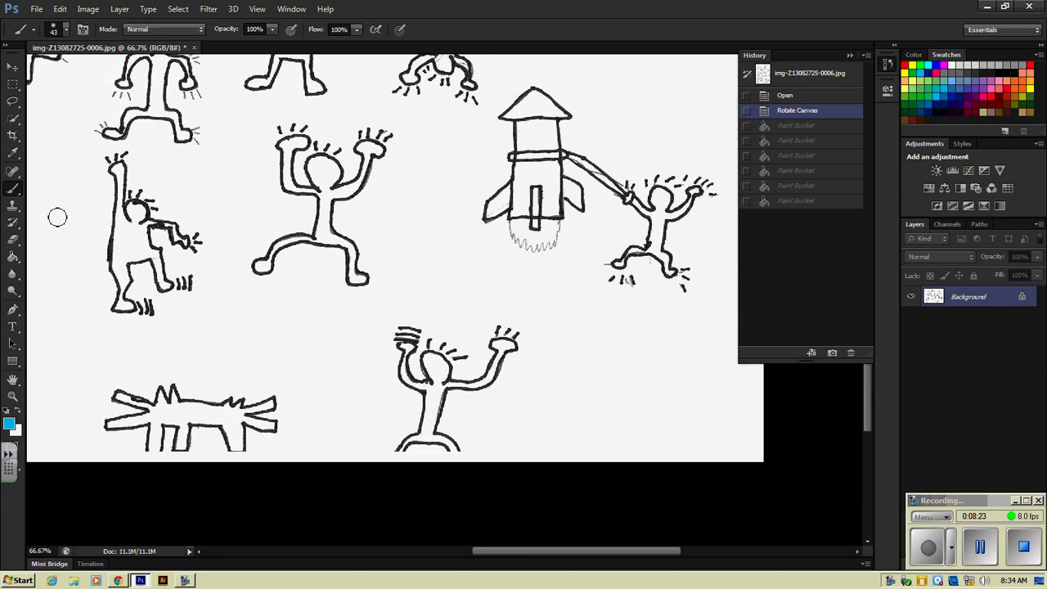
# - Paint a vertical blue test stroke left of the figure with one raised arm, and undo it
pyautogui.moveTo(58, 197); pyautogui.dragTo(58, 336)
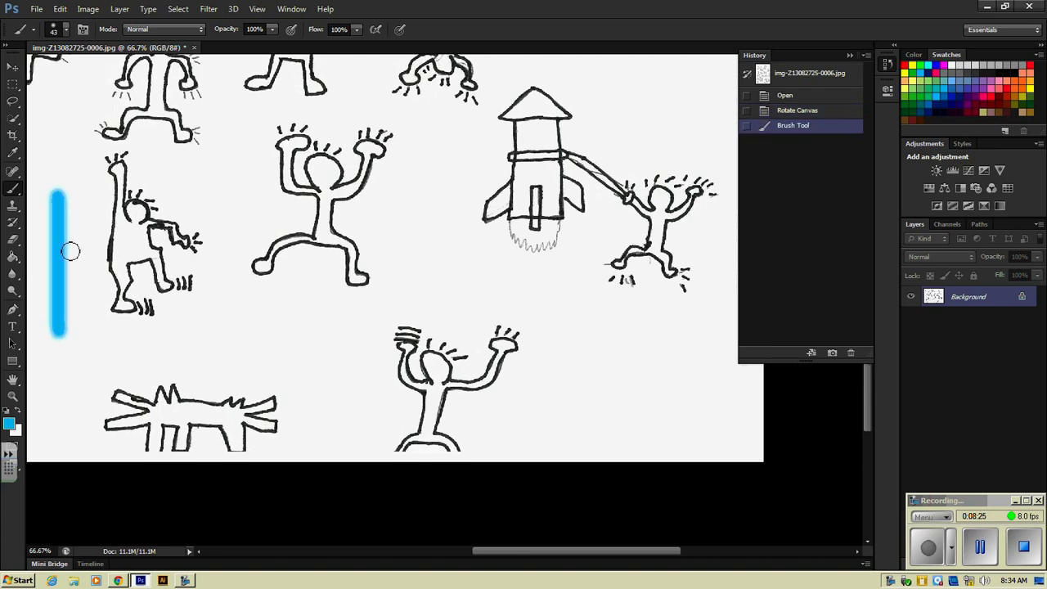
pyautogui.hotkey('ctrl', 'z')
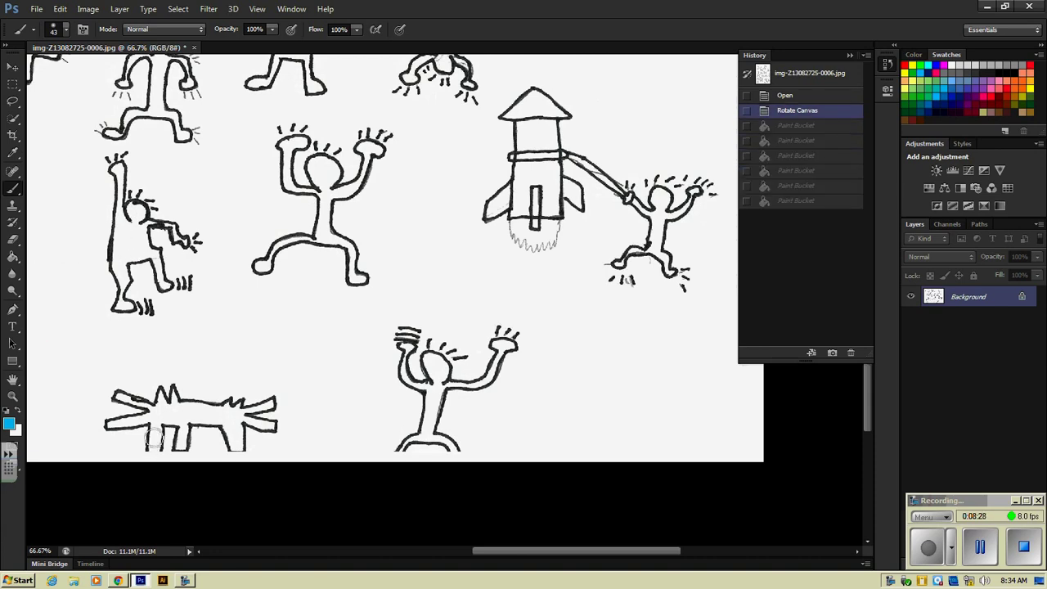
# - Set the brush to 17 px with 100% hardness and paint a vertical blue test stroke between the two figures
pyautogui.click(67, 31)
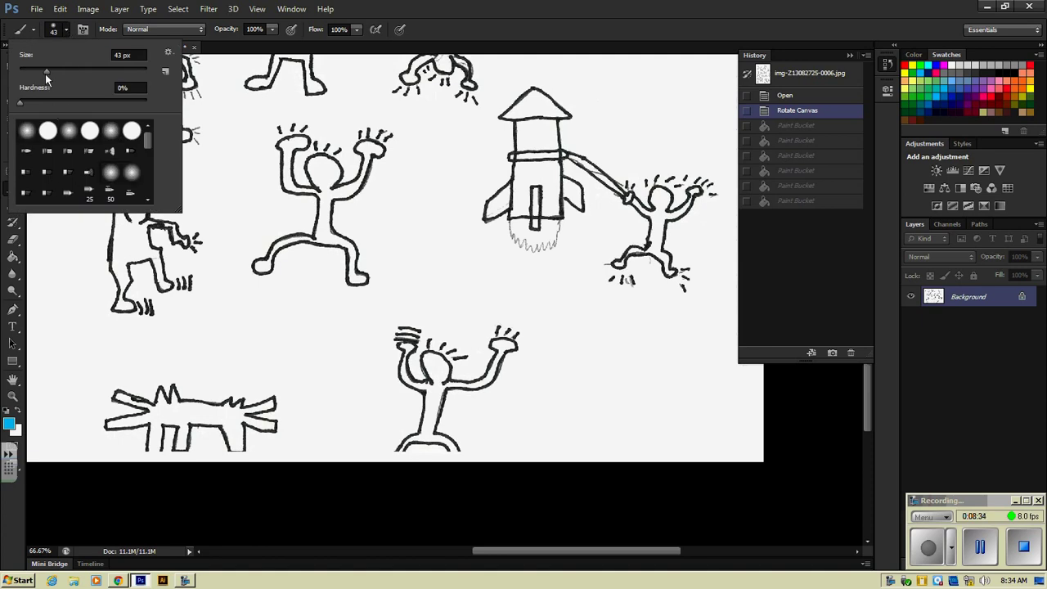
pyautogui.moveTo(45, 72); pyautogui.dragTo(31, 73)
pyautogui.moveTo(24, 75); pyautogui.dragTo(35, 76)
pyautogui.moveTo(32, 70)
pyautogui.mouseDown()
pyautogui.moveTo(22, 105)
pyautogui.moveTo(133, 104)
pyautogui.mouseUp()
pyautogui.moveTo(20, 104); pyautogui.dragTo(38, 105)
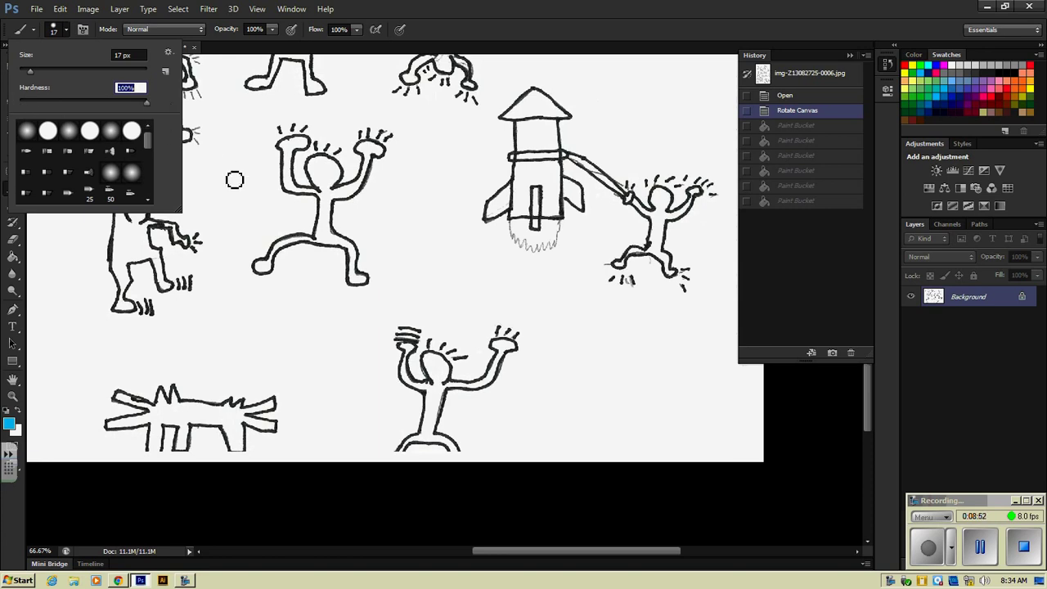
pyautogui.moveTo(234, 179); pyautogui.dragTo(235, 338)
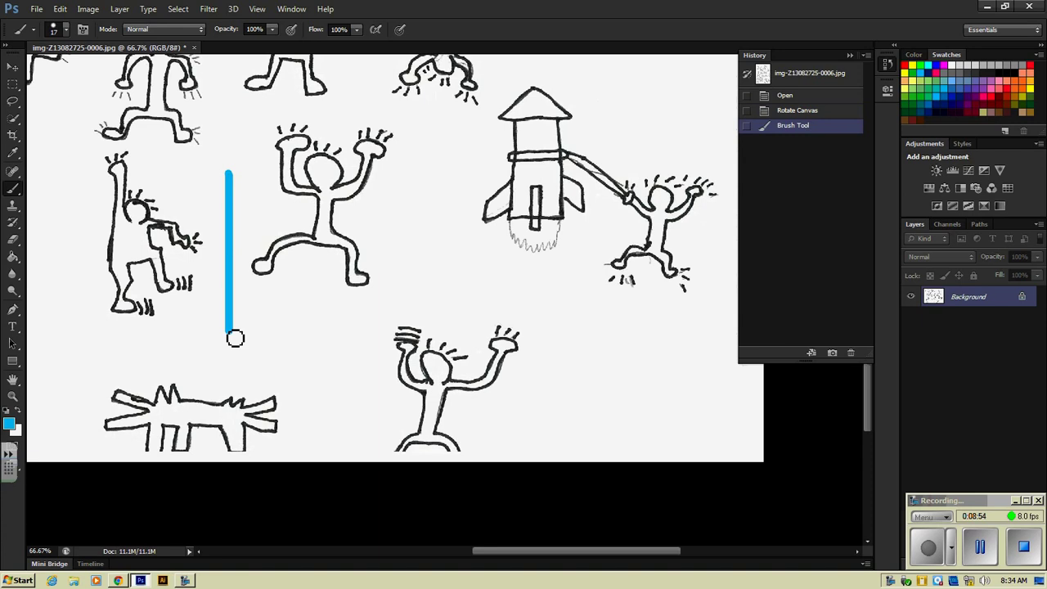
# - Paint a parallel comparison stroke with the brush hardness at 0%, and revert both strokes to the Rotate Canvas state
pyautogui.click(66, 31)
pyautogui.moveTo(146, 100); pyautogui.dragTo(4, 111)
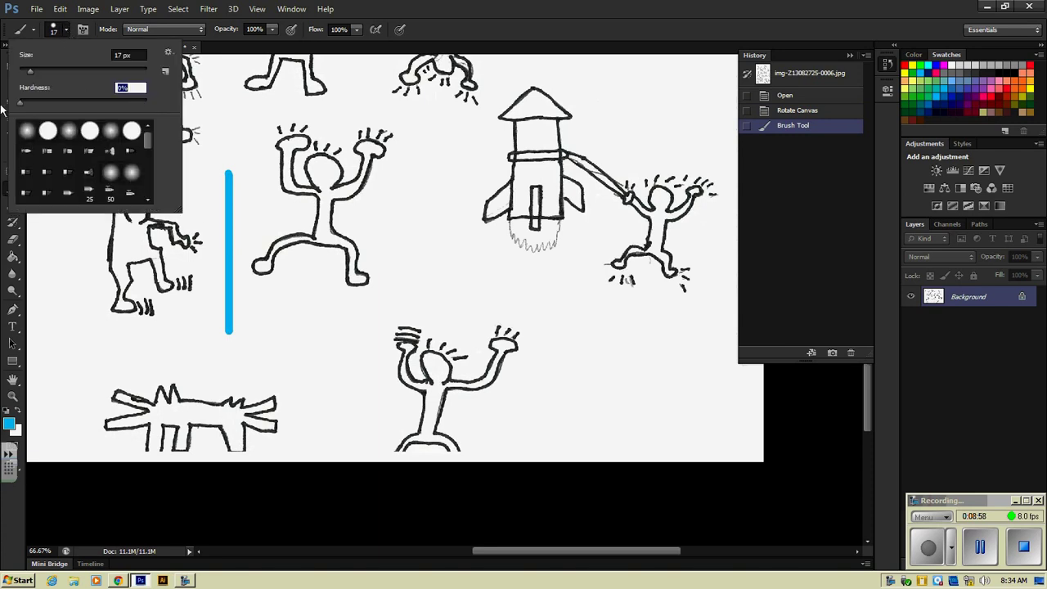
pyautogui.moveTo(245, 172); pyautogui.dragTo(246, 334)
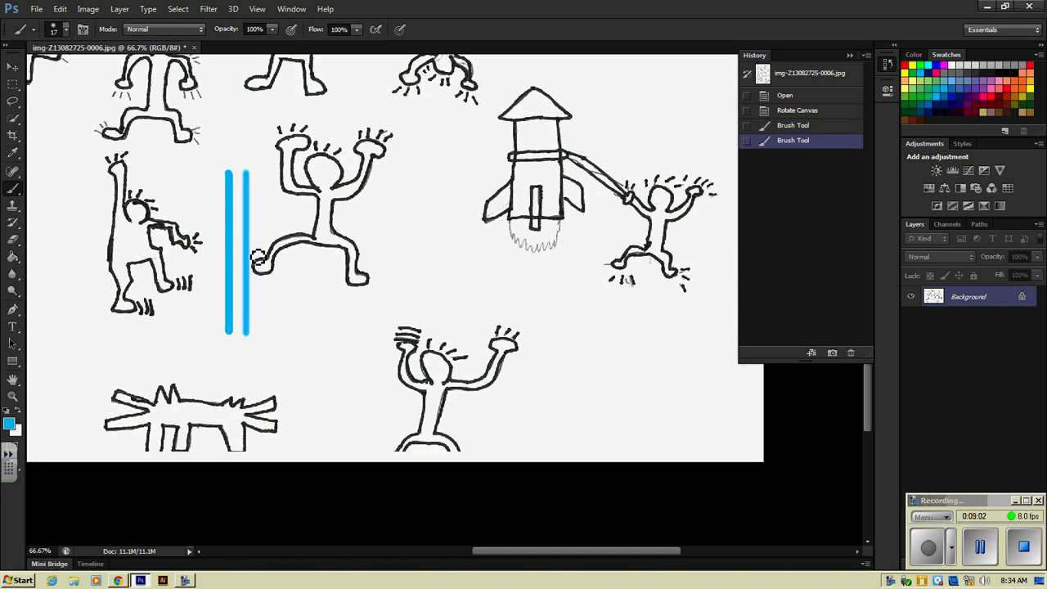
pyautogui.click(798, 126)
pyautogui.click(798, 112)
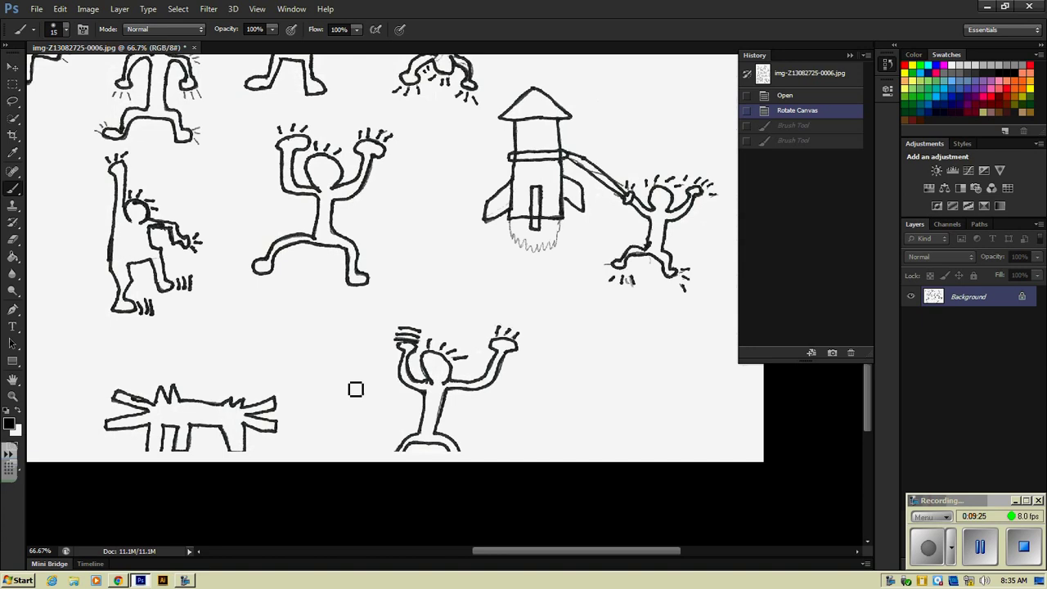
# - Resize the brush to 10 px and extend the cut-off figure's legs to the drawing's lower edge in black
pyautogui.press(']')
pyautogui.press(']')
pyautogui.press(']')
pyautogui.press(']')
pyautogui.press(']')
pyautogui.press(']')
pyautogui.press(']')
pyautogui.press(']')
pyautogui.press(']')
pyautogui.press(']')
pyautogui.press(']')
pyautogui.press('[')
pyautogui.press('[')
pyautogui.press('[')
pyautogui.press('[')
pyautogui.press('[')
pyautogui.press('[')
pyautogui.press('[')
pyautogui.press('[')
pyautogui.press('[')
pyautogui.moveTo(405, 458)
pyautogui.mouseDown()
pyautogui.moveTo(453, 471)
pyautogui.moveTo(458, 454)
pyautogui.moveTo(480, 516)
pyautogui.moveTo(481, 480)
pyautogui.moveTo(462, 456)
pyautogui.mouseUp()
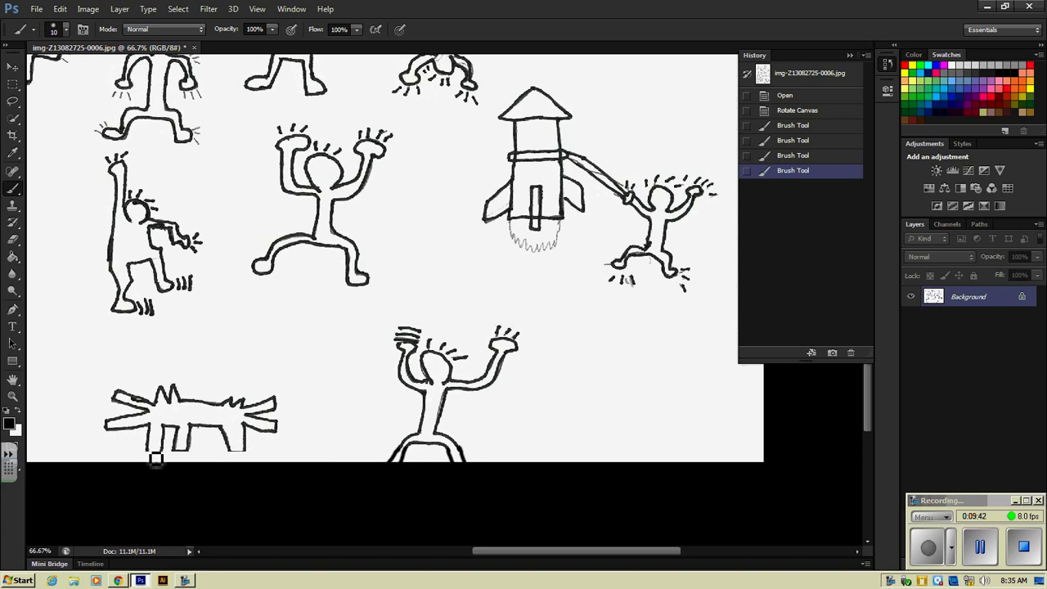
# - Close the bottoms of the large dog's legs with black brush lines, erasing the overlong lines below its leftmost leg
pyautogui.moveTo(155, 459)
pyautogui.mouseDown()
pyautogui.moveTo(159, 489)
pyautogui.moveTo(177, 463)
pyautogui.moveTo(169, 456)
pyautogui.moveTo(169, 484)
pyautogui.moveTo(190, 455)
pyautogui.moveTo(181, 452)
pyautogui.moveTo(201, 474)
pyautogui.moveTo(165, 466)
pyautogui.moveTo(256, 457)
pyautogui.mouseUp()
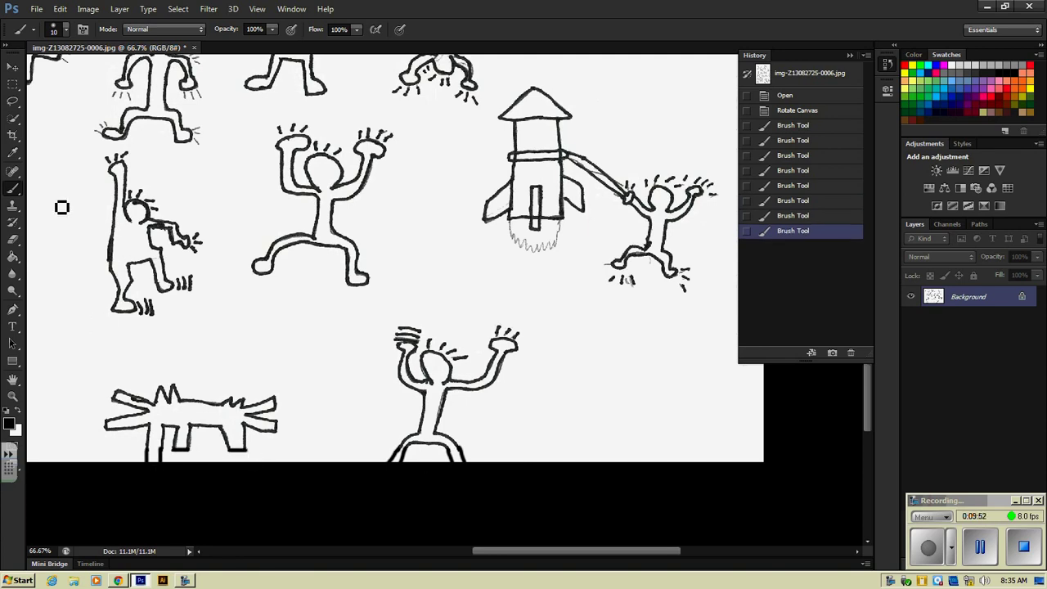
pyautogui.click(12, 240)
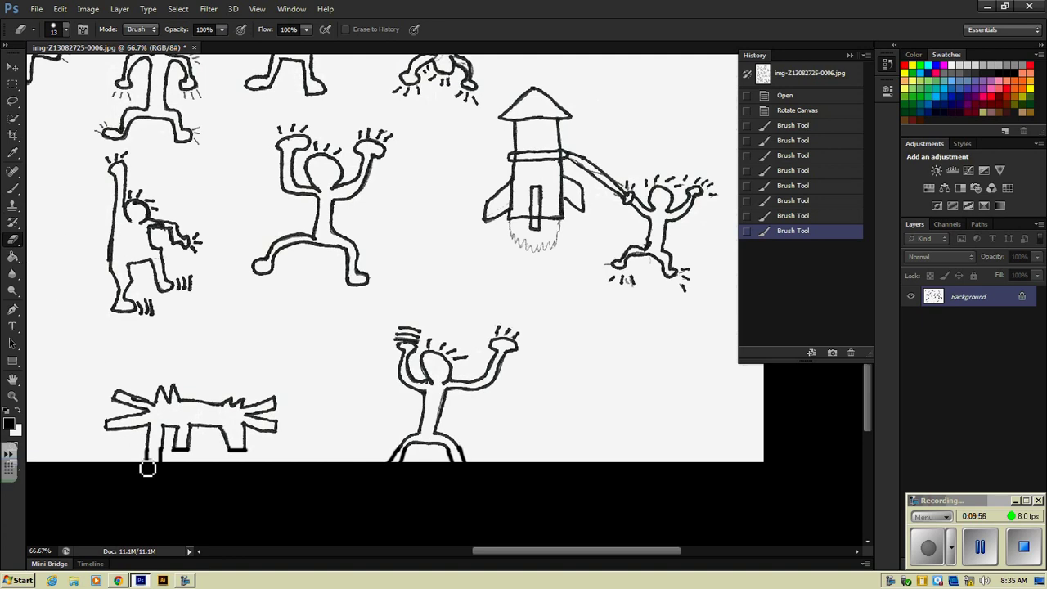
pyautogui.moveTo(147, 458)
pyautogui.mouseDown()
pyautogui.moveTo(171, 465)
pyautogui.moveTo(151, 461)
pyautogui.mouseUp()
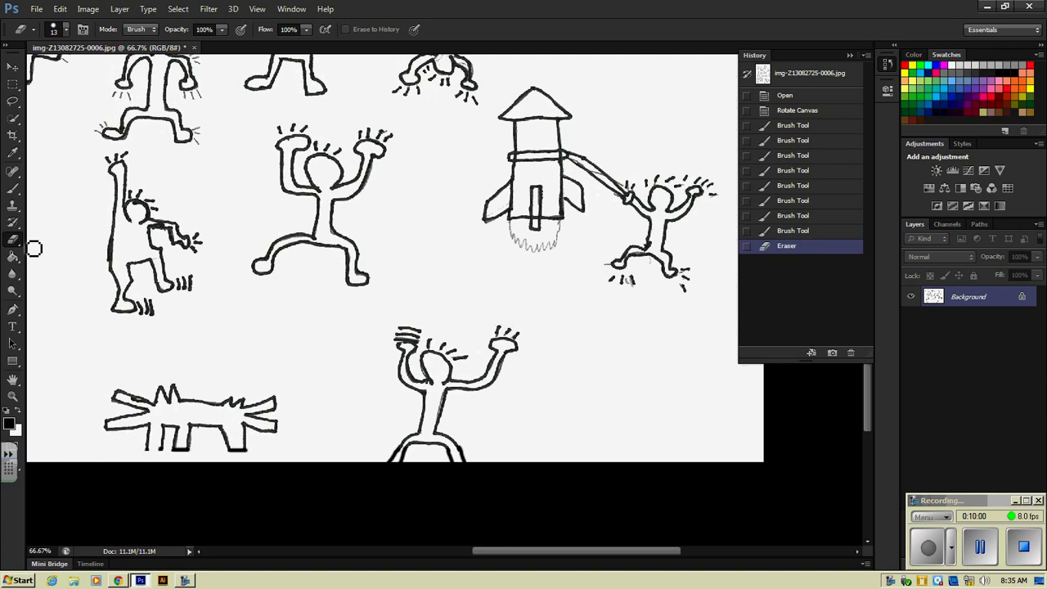
pyautogui.click(11, 195)
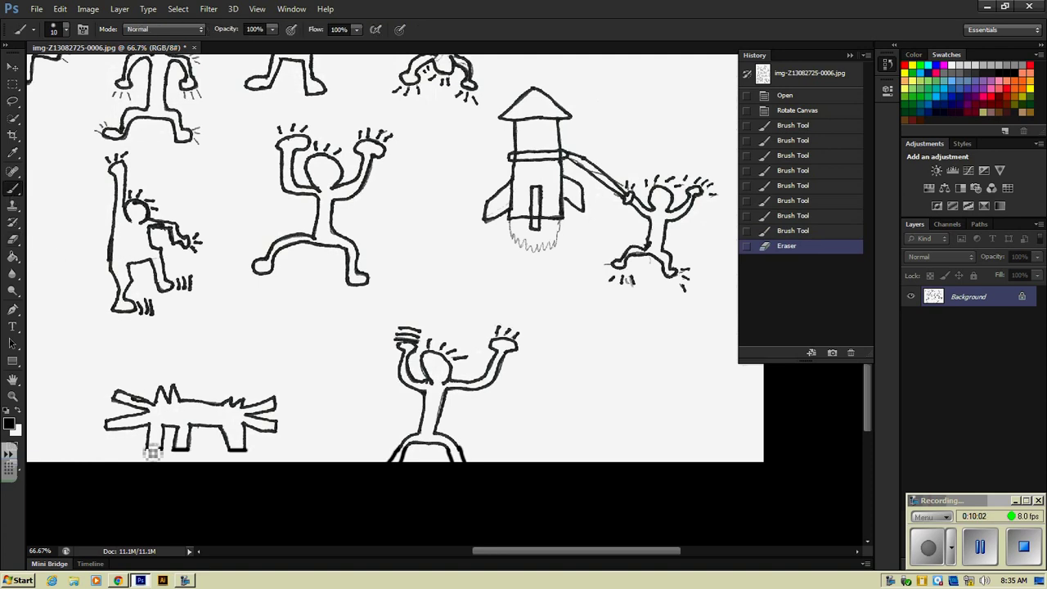
pyautogui.moveTo(154, 458); pyautogui.dragTo(171, 454)
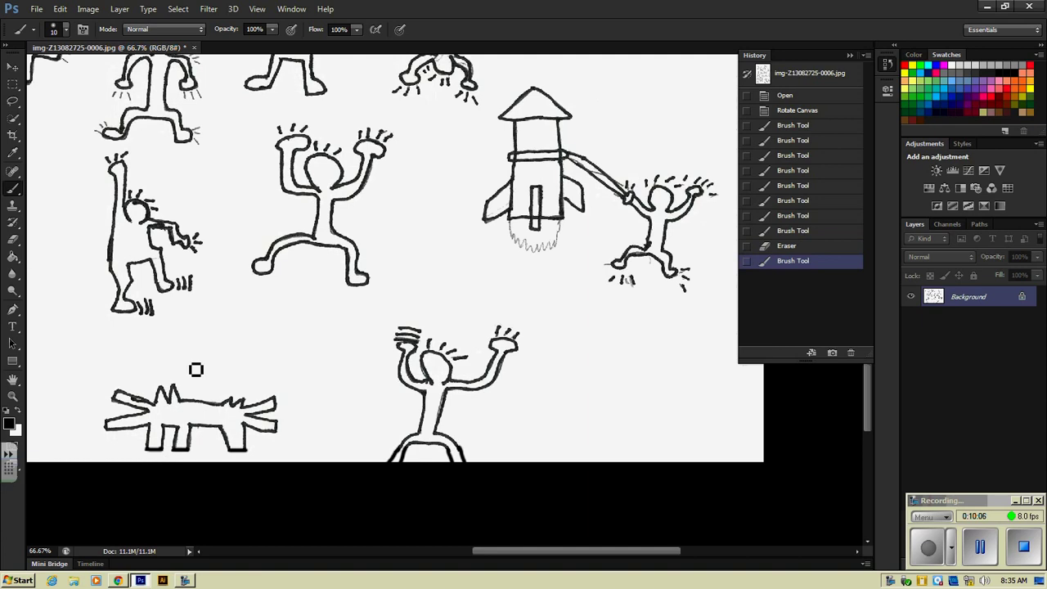
# - Close the open feet of the small figure in the drawing's lower-left corner and the cropped dog's open rear edge with black brush strokes
pyautogui.moveTo(521, 553); pyautogui.dragTo(427, 553)
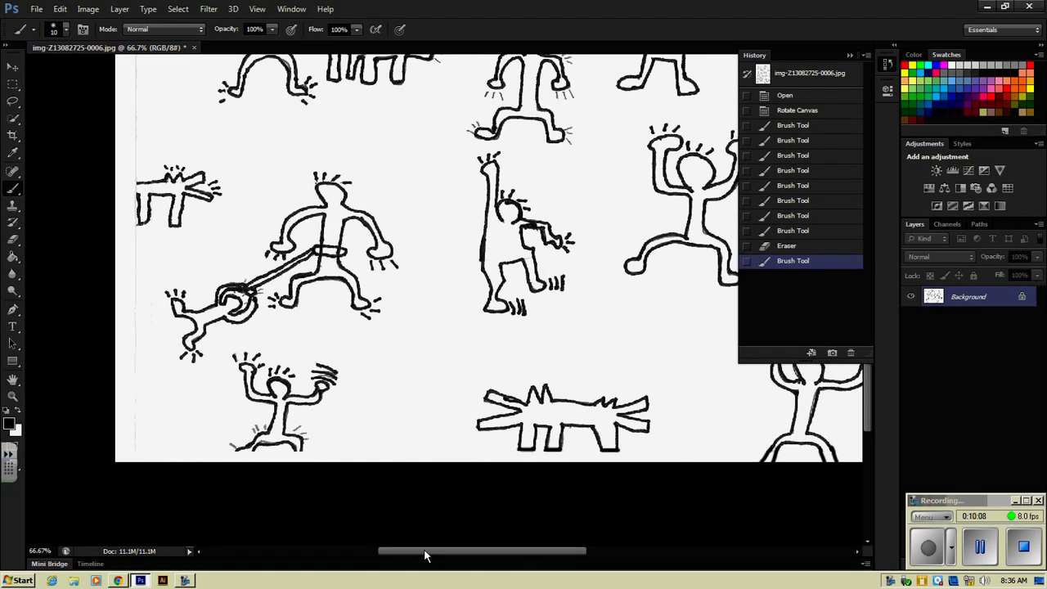
pyautogui.moveTo(246, 458); pyautogui.dragTo(260, 459)
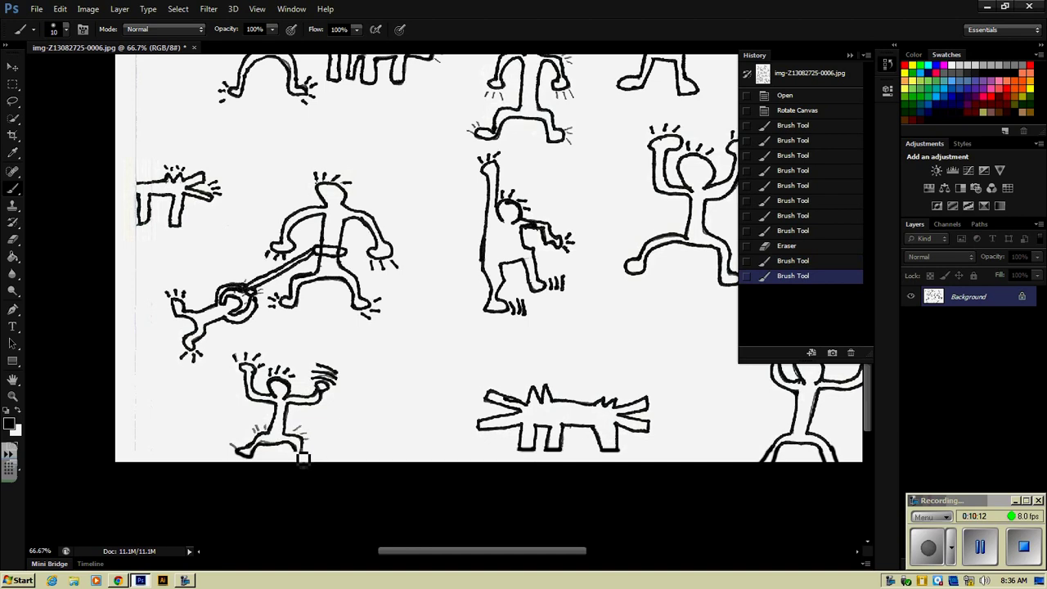
pyautogui.moveTo(313, 458); pyautogui.dragTo(304, 453)
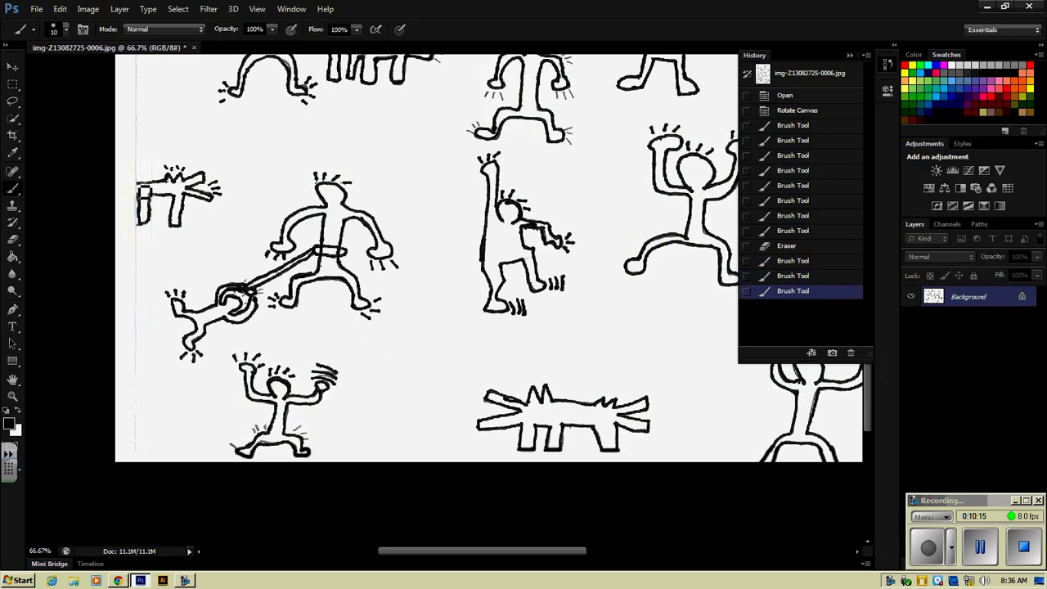
pyautogui.moveTo(144, 193); pyautogui.dragTo(146, 206)
# - Fill the rocket's body above and below its band with red using the Paint Bucket
pyautogui.scroll(2, 198, 204)
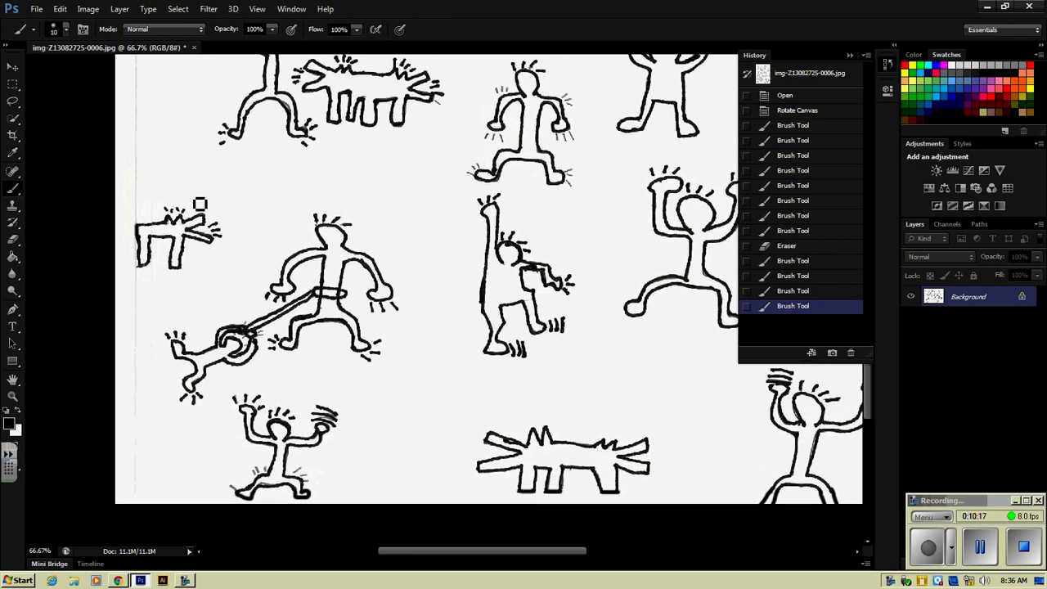
pyautogui.scroll(8, 200, 203)
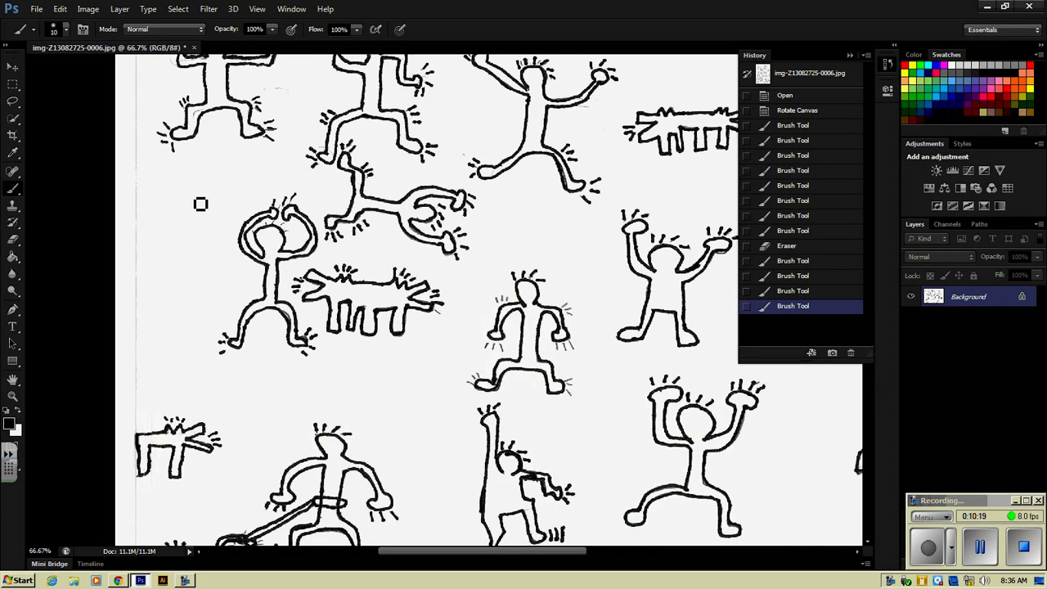
pyautogui.scroll(2, 201, 203)
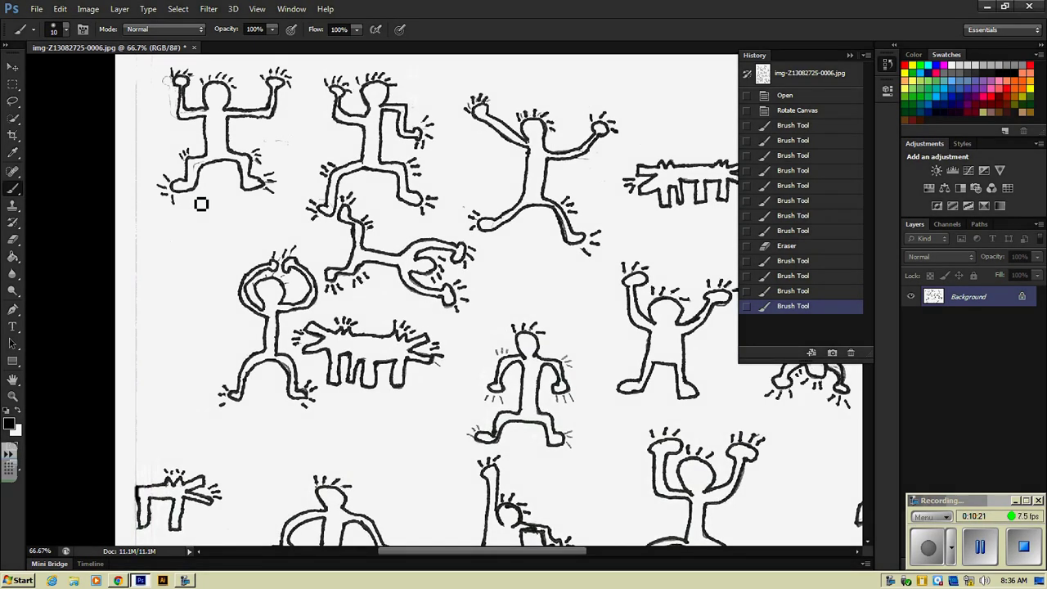
pyautogui.scroll(-2, 201, 204)
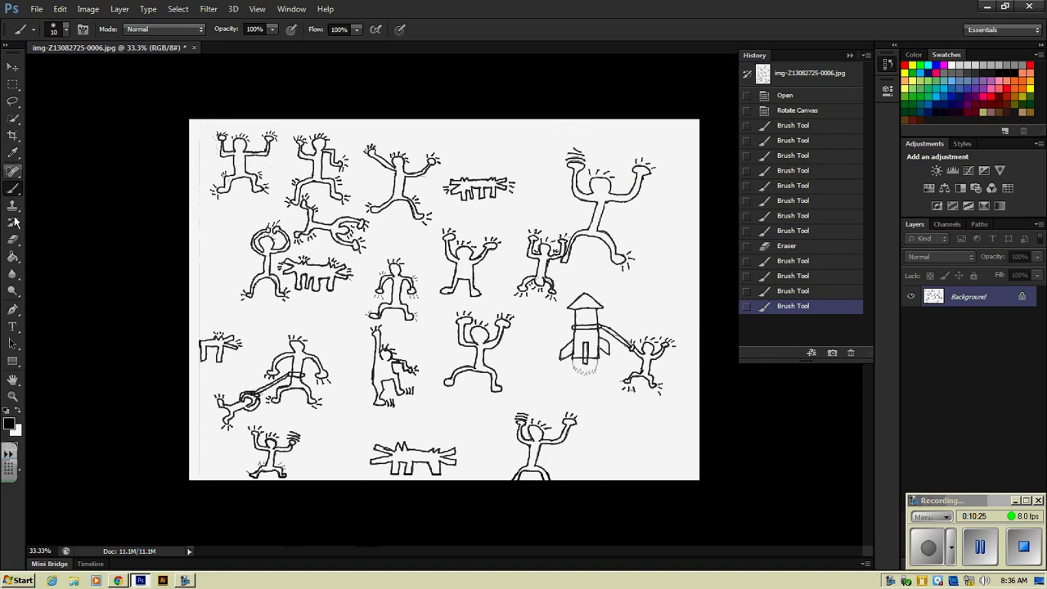
pyautogui.click(13, 257)
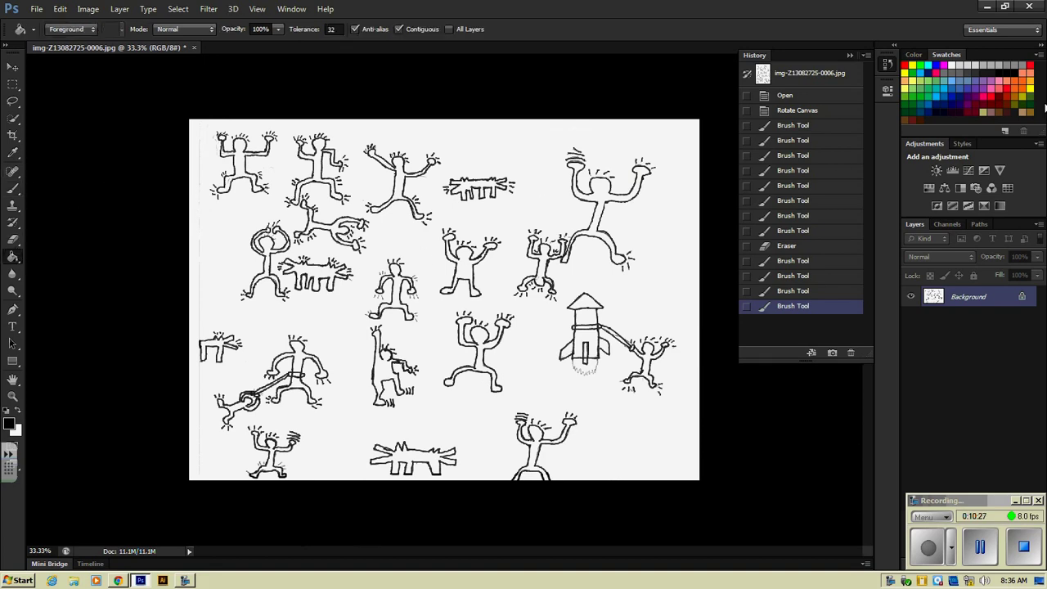
pyautogui.click(1005, 87)
pyautogui.click(589, 318)
pyautogui.click(596, 350)
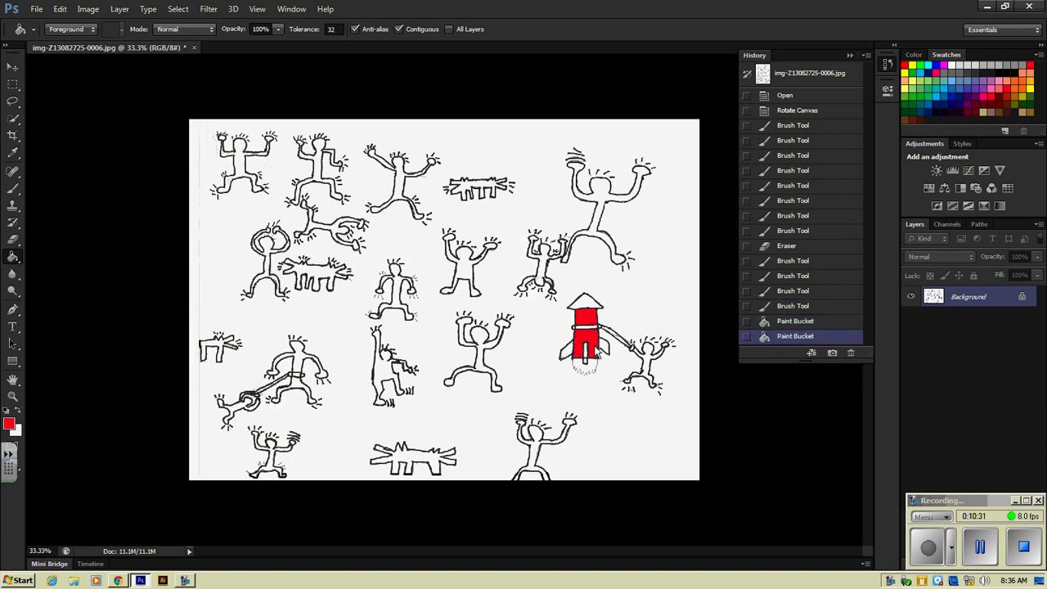
# - Fill the two upper dogs, the drawing's top-left figure including its separate hand, and the small leashed figure with red
pyautogui.click(473, 193)
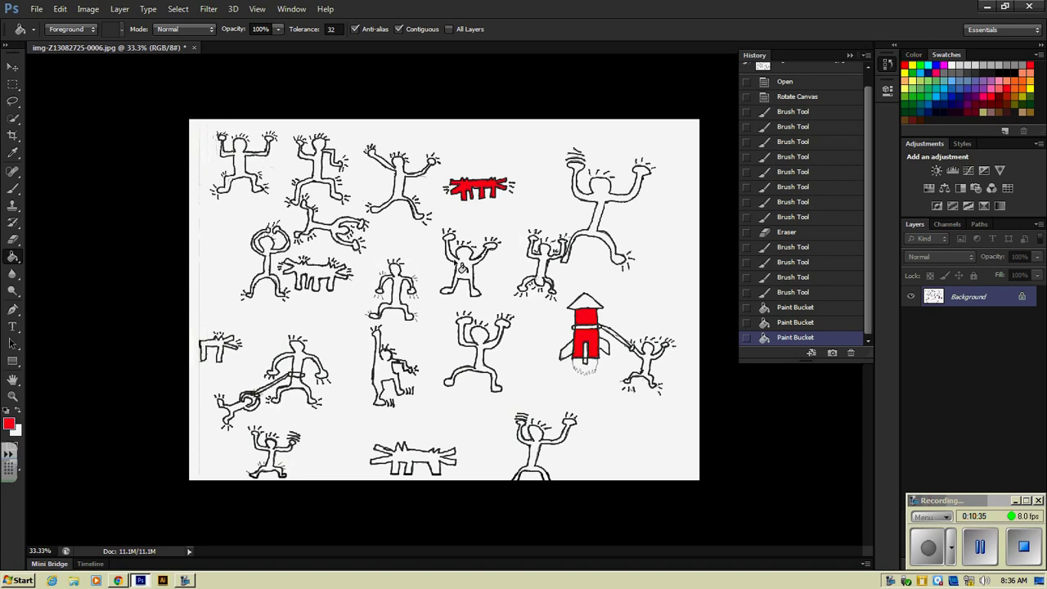
pyautogui.click(331, 278)
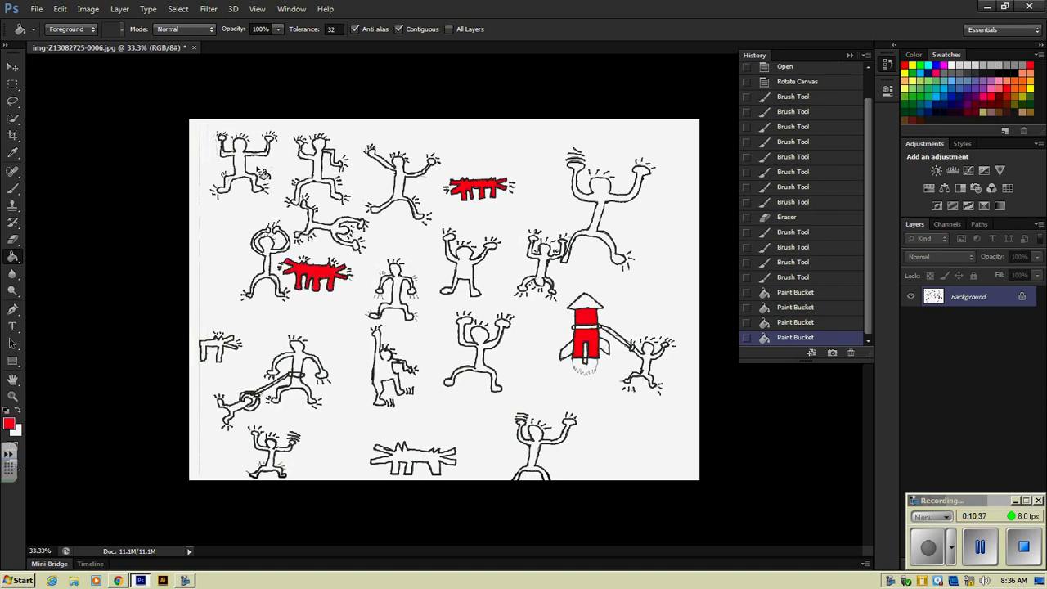
pyautogui.click(242, 169)
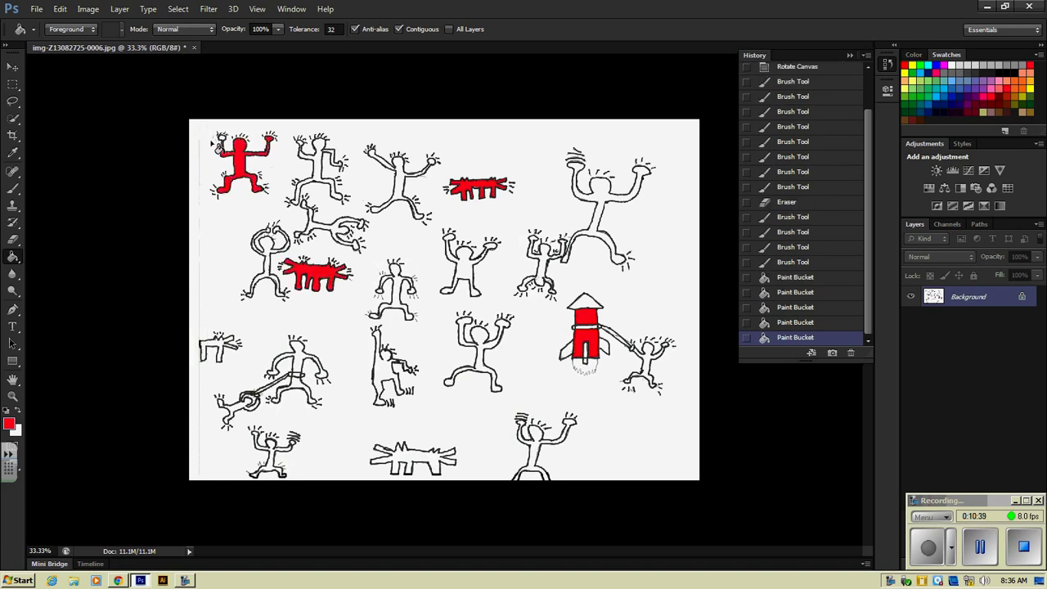
pyautogui.click(222, 142)
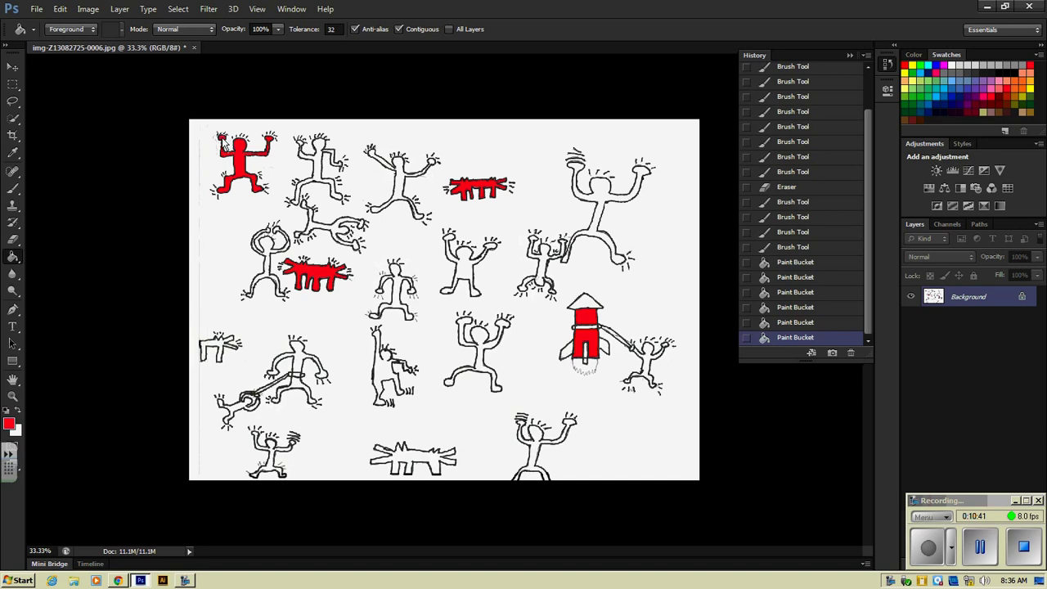
pyautogui.click(239, 415)
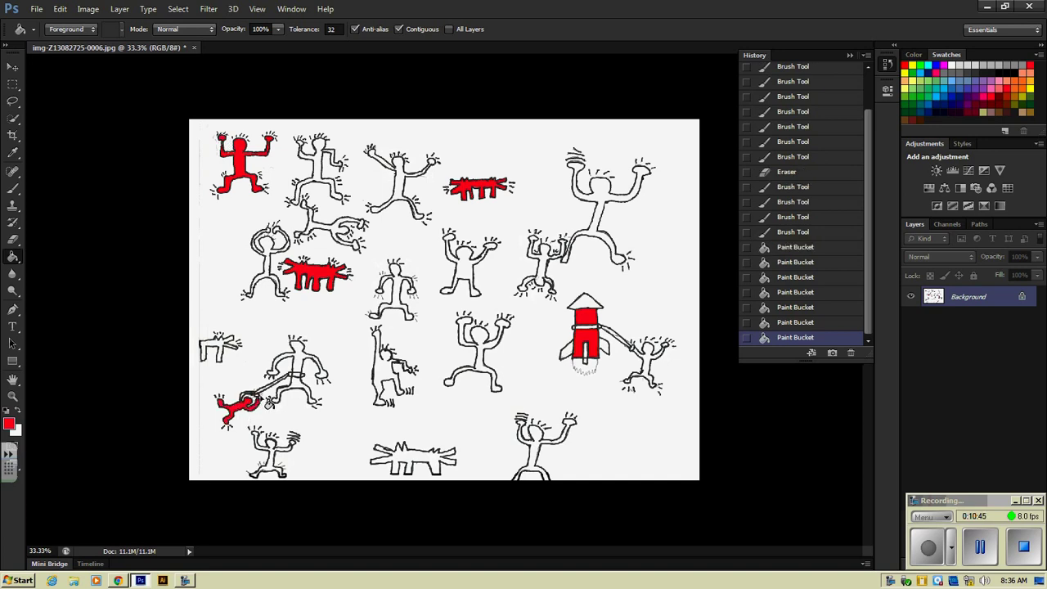
# - Fill the leashed figure's remaining white arm areas around its head with red
pyautogui.hotkey('ctrl', '1')
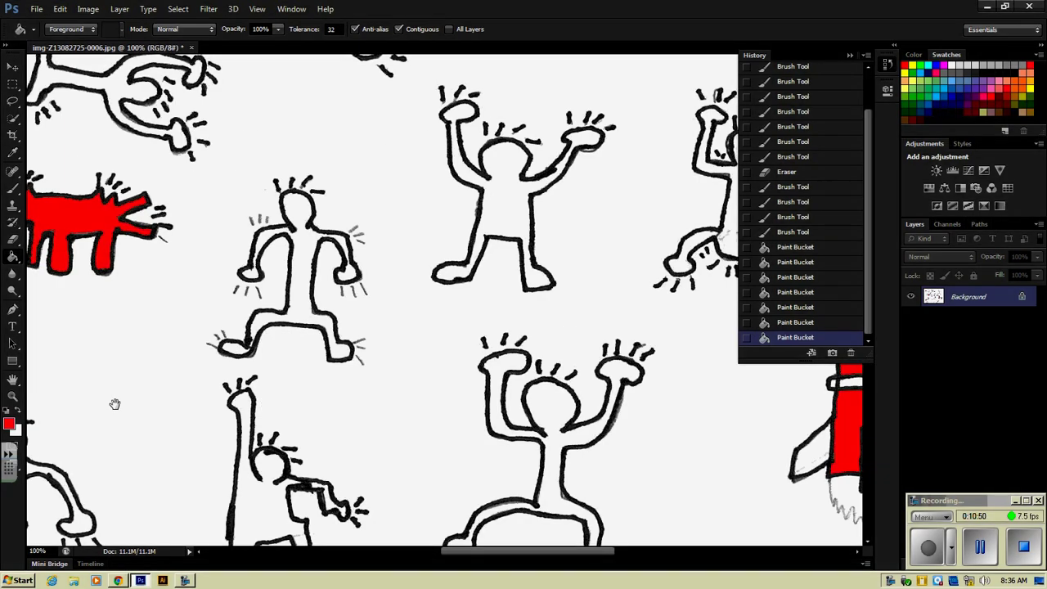
pyautogui.moveTo(112, 402); pyautogui.dragTo(560, 301)
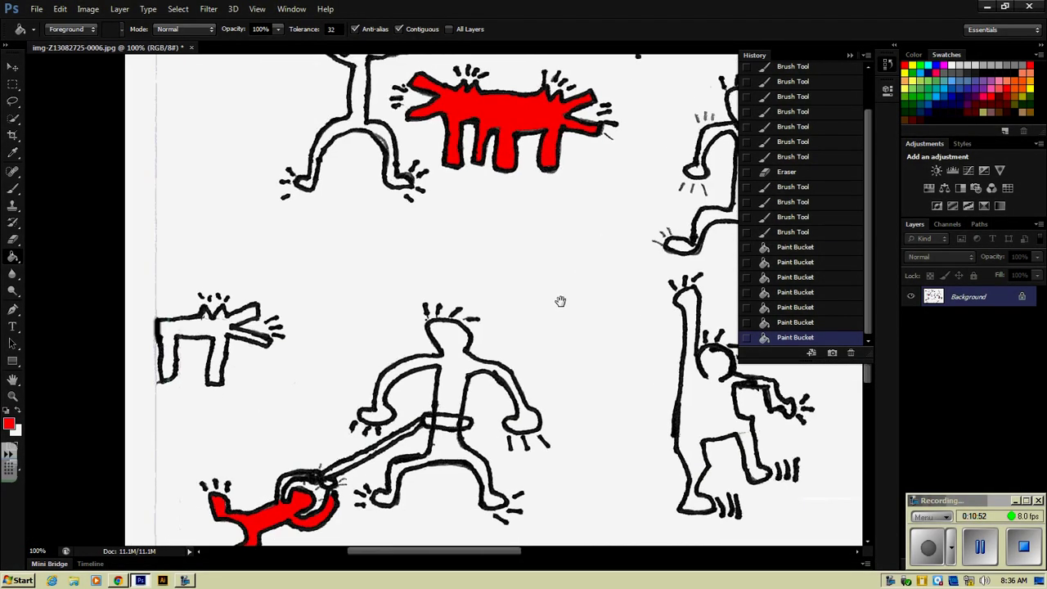
pyautogui.moveTo(587, 475); pyautogui.dragTo(564, 313)
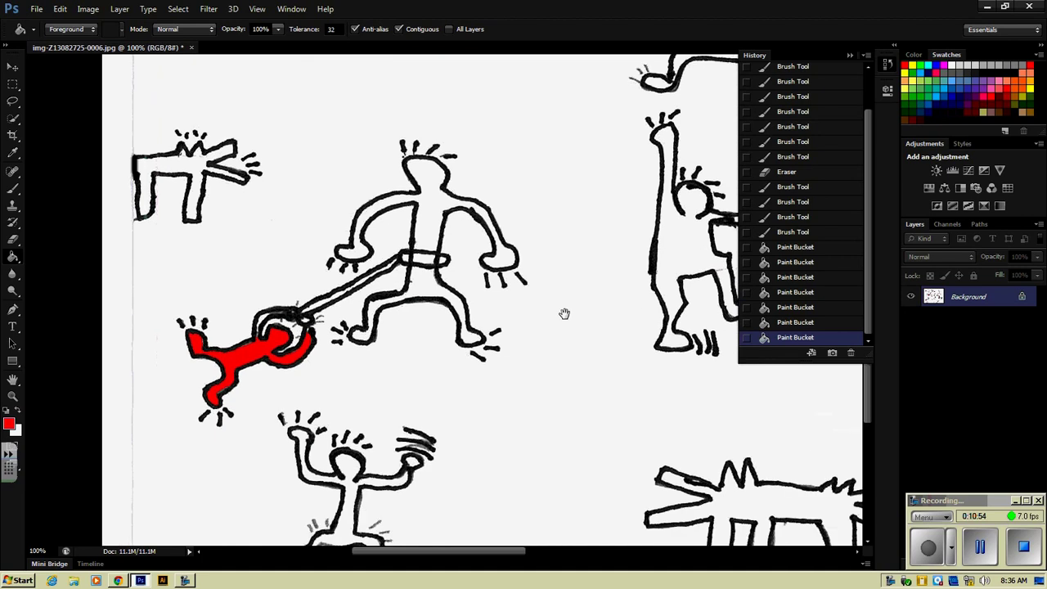
pyautogui.click(268, 323)
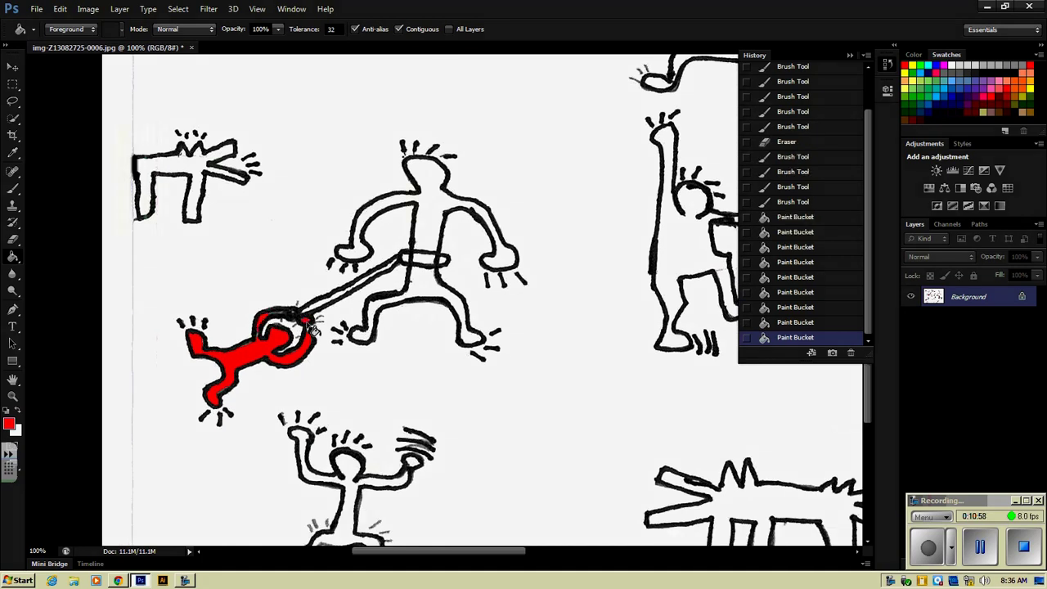
# - Paint over the small unfilled gaps in the leashed figure's curved arms with the red 10 px brush
pyautogui.click(12, 188)
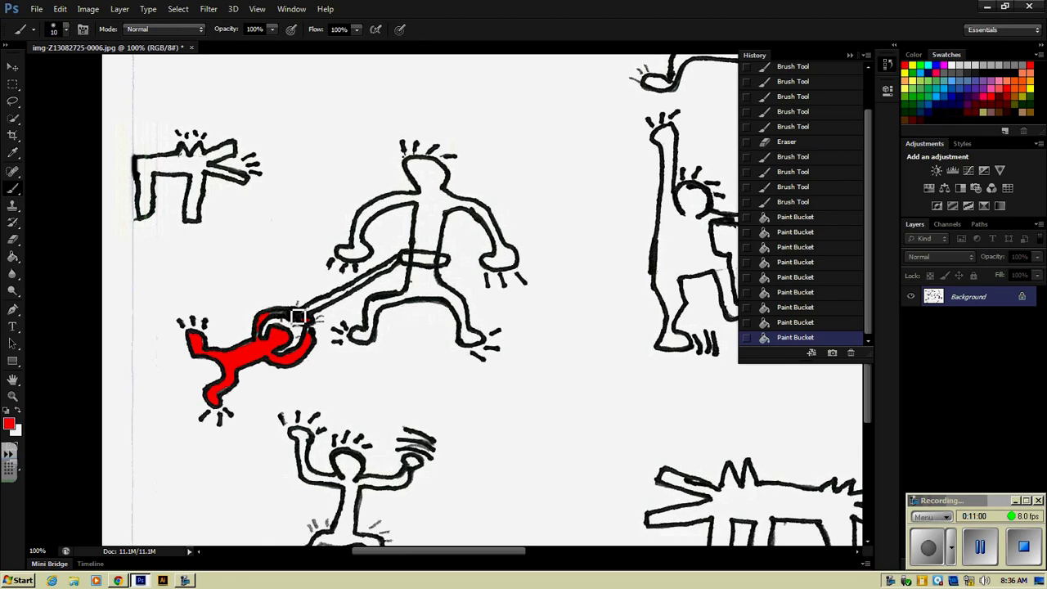
pyautogui.click(296, 320)
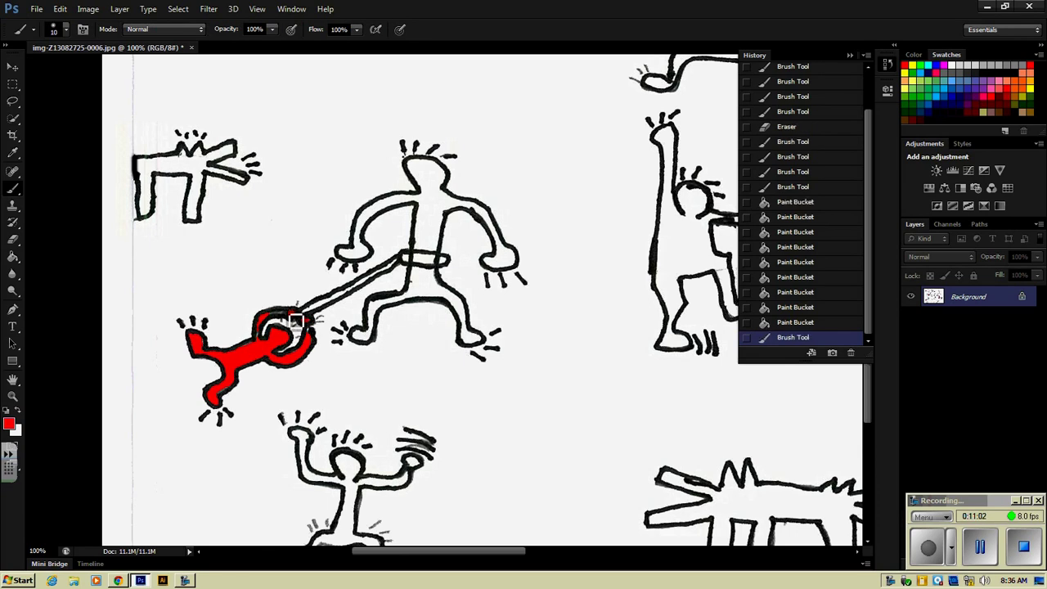
pyautogui.moveTo(284, 319); pyautogui.dragTo(266, 352)
pyautogui.moveTo(315, 327); pyautogui.dragTo(316, 346)
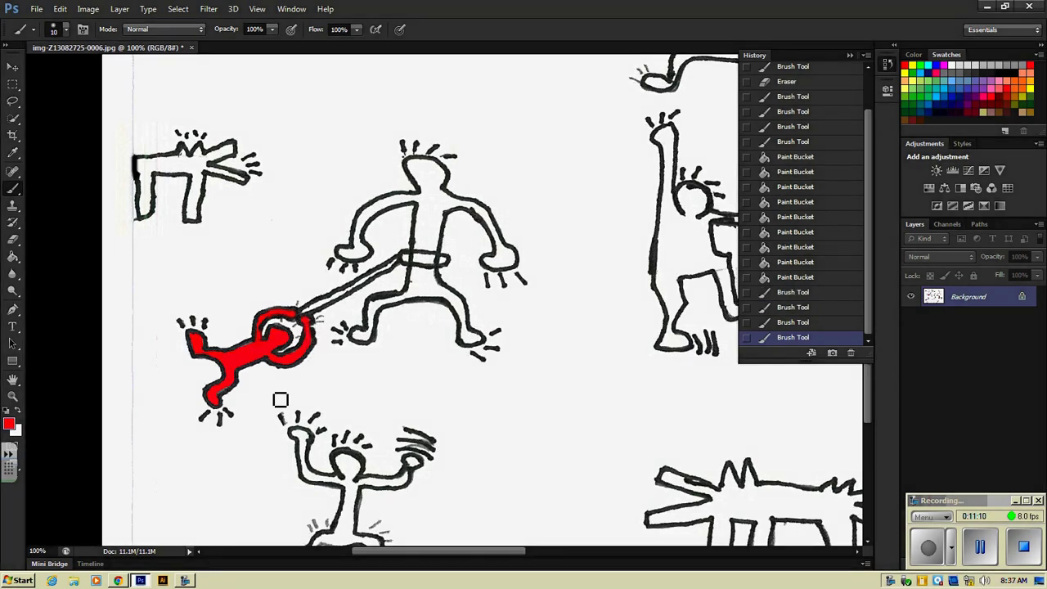
# - Fill the large figure at the drawing's upper right and the small standing figure near the center with dark blue using the Paint Bucket
pyautogui.hotkey('ctrl', '-')
pyautogui.hotkey('ctrl', '-')
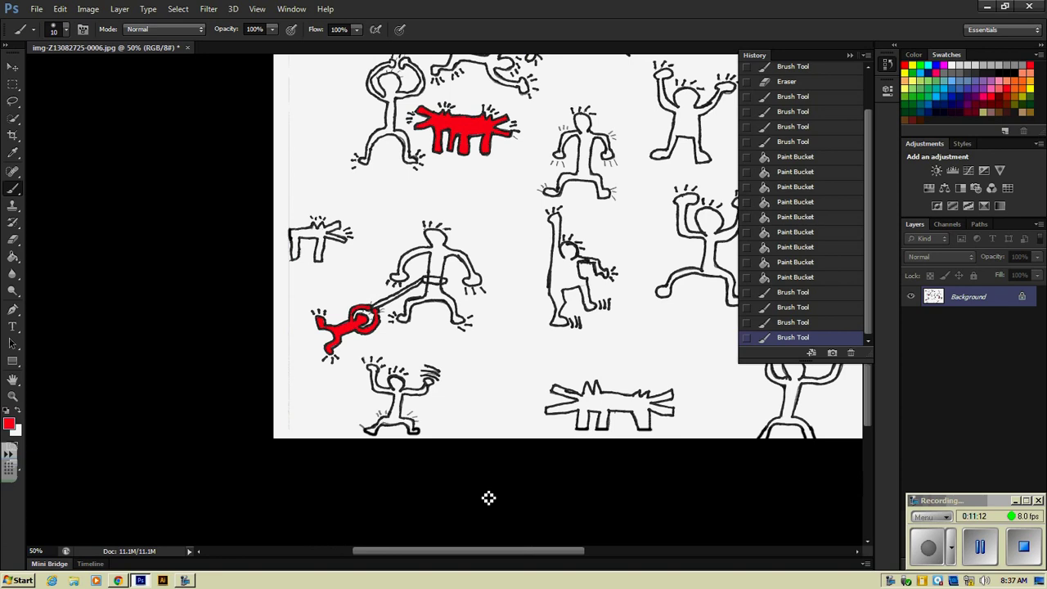
pyautogui.moveTo(537, 260)
pyautogui.mouseDown()
pyautogui.moveTo(479, 302)
pyautogui.moveTo(270, 378)
pyautogui.moveTo(246, 375)
pyautogui.mouseUp()
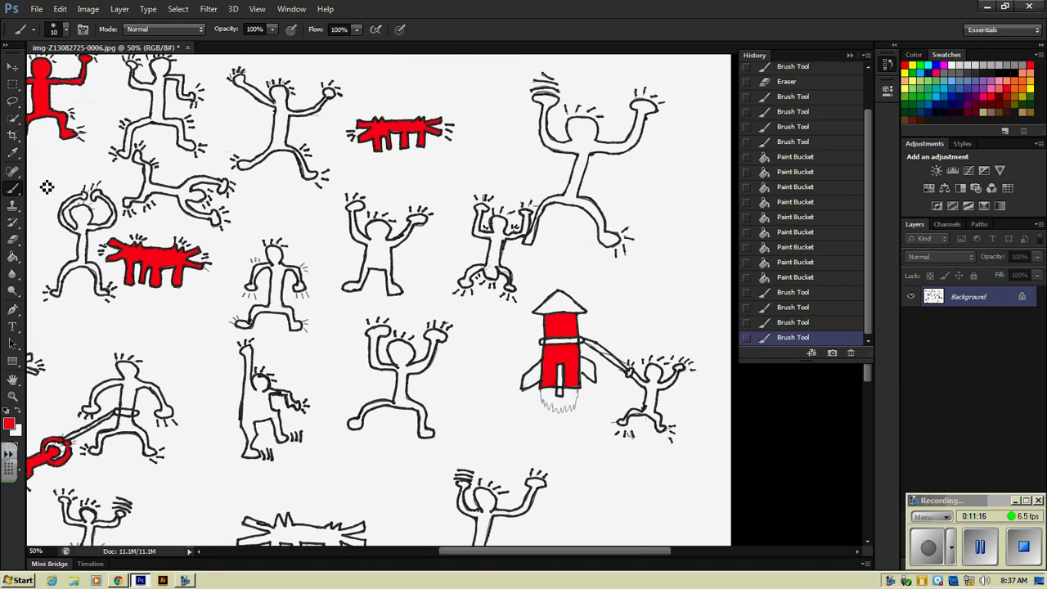
pyautogui.click(13, 258)
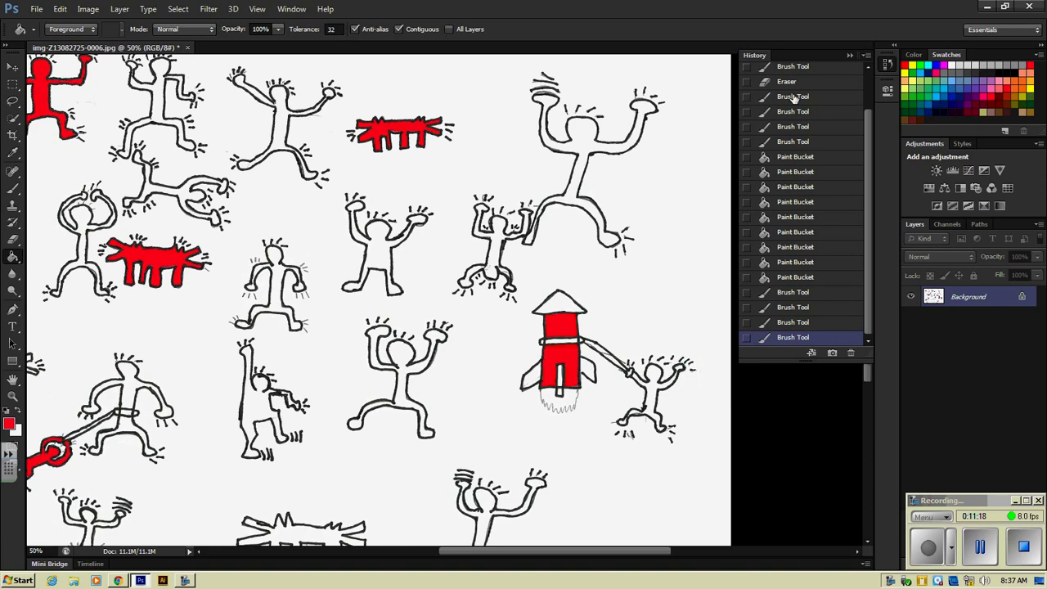
pyautogui.click(948, 98)
pyautogui.click(585, 134)
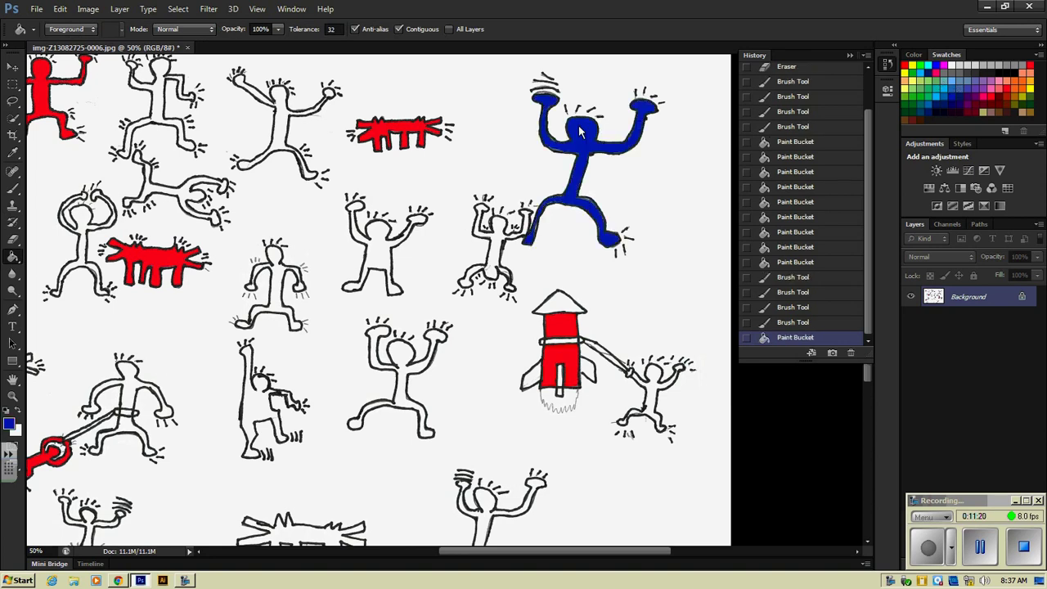
pyautogui.click(282, 293)
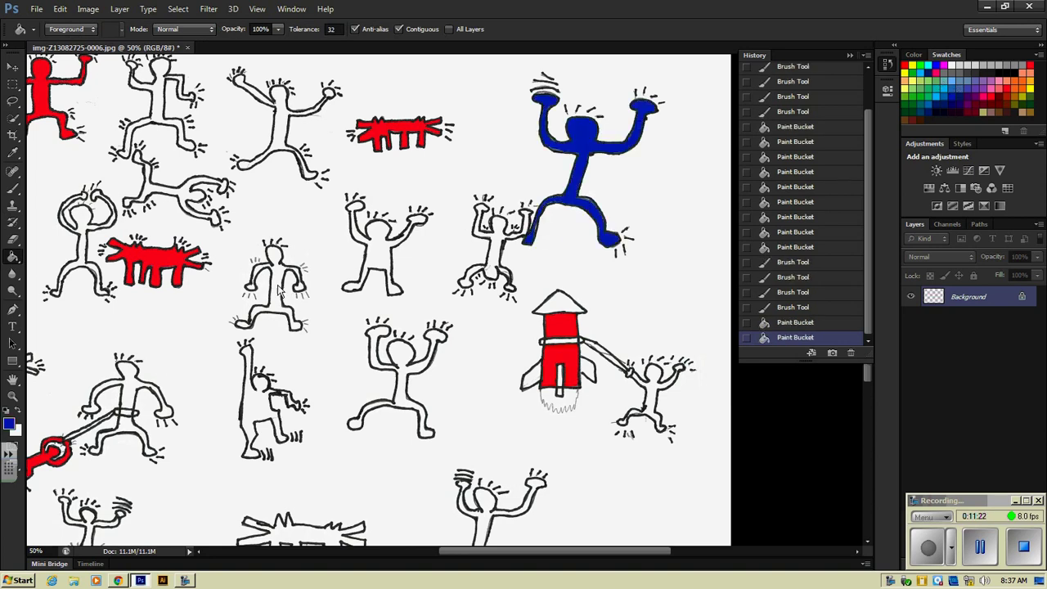
# - Fill the leash-holding figure above and below its belt, and the cut-off figure at the drawing's lower edge including its separate leg, with dark blue
pyautogui.moveTo(228, 364); pyautogui.dragTo(328, 309)
pyautogui.click(232, 342)
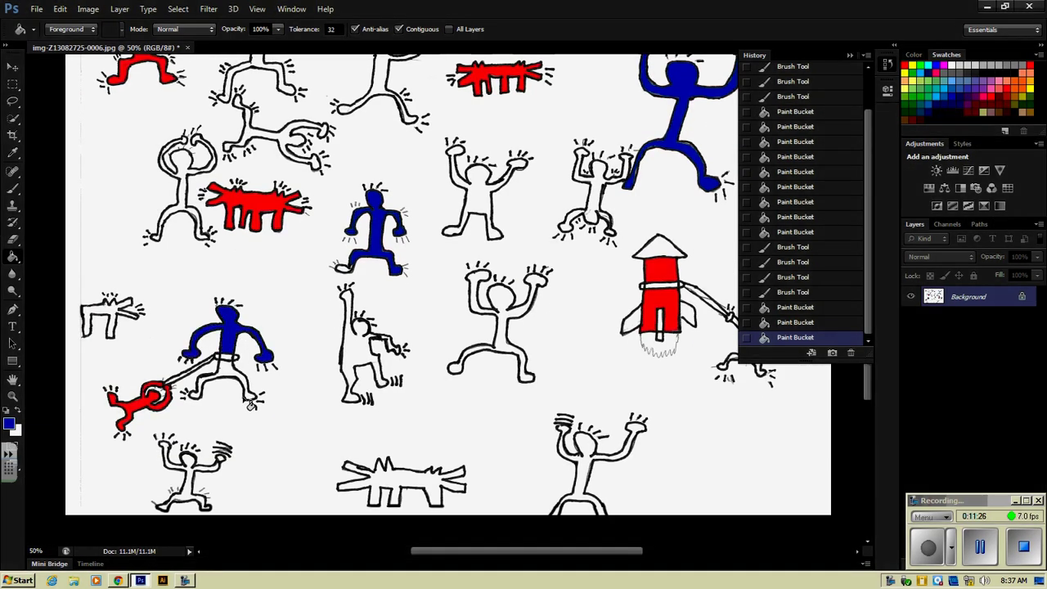
pyautogui.click(232, 373)
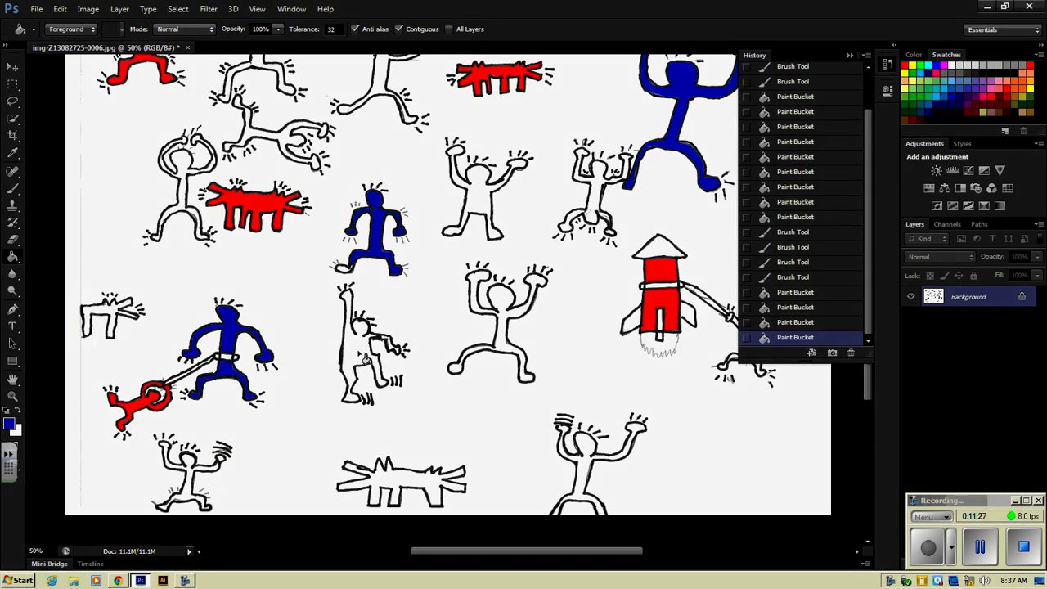
pyautogui.click(590, 484)
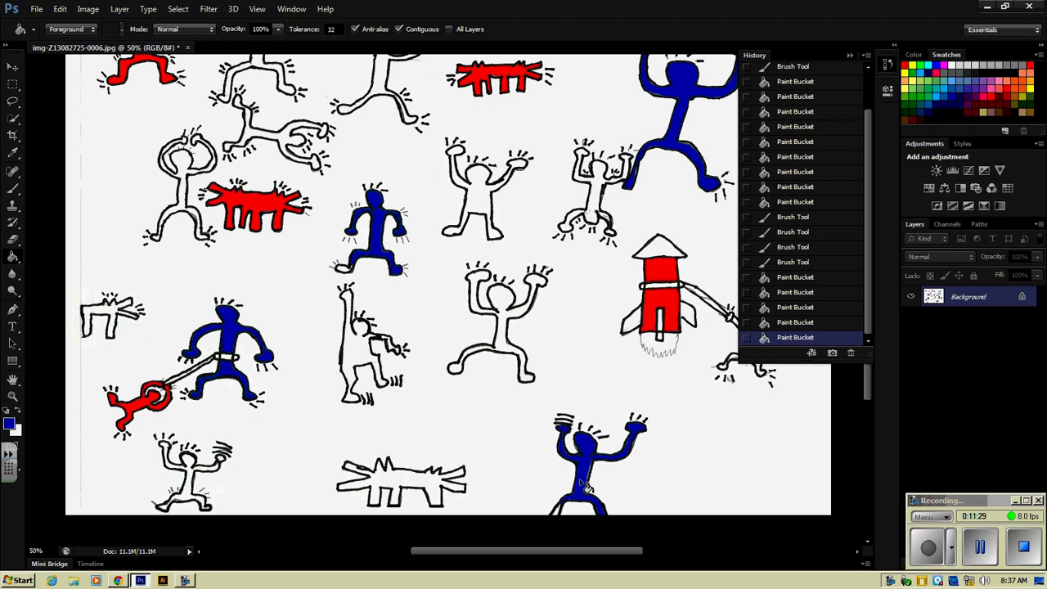
pyautogui.click(563, 517)
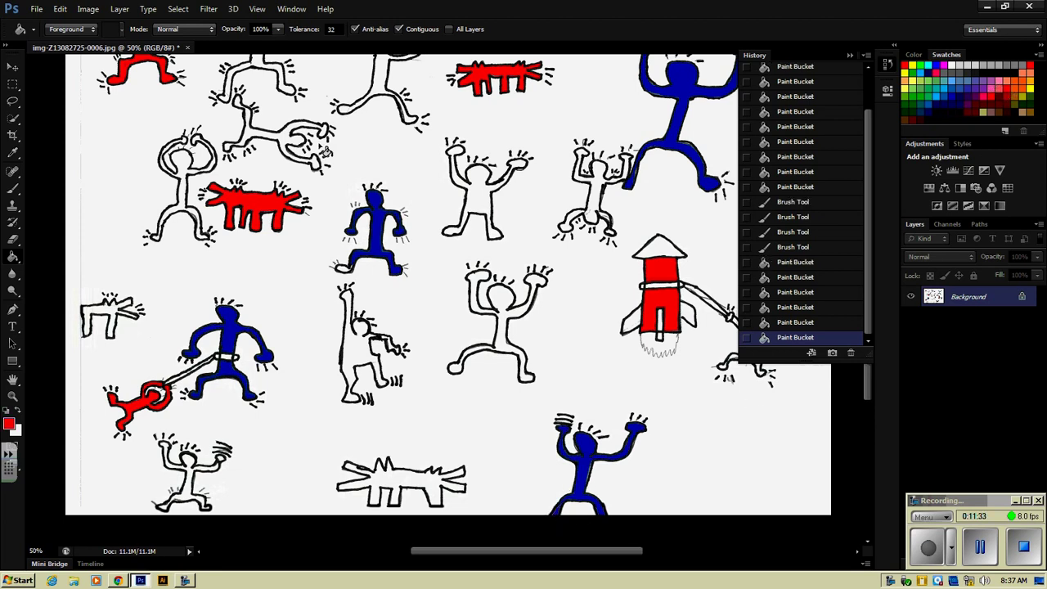
# - Fill the figure with arms overhead, the large lower dog, the broad-bodied central figure and the second figure in the top row with red
pyautogui.click(187, 173)
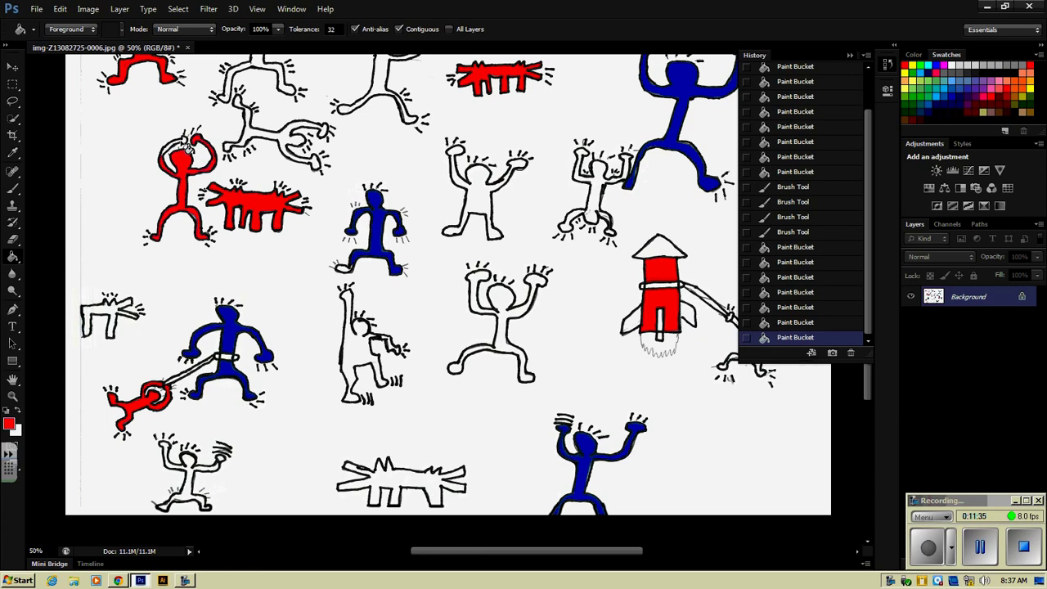
pyautogui.click(188, 144)
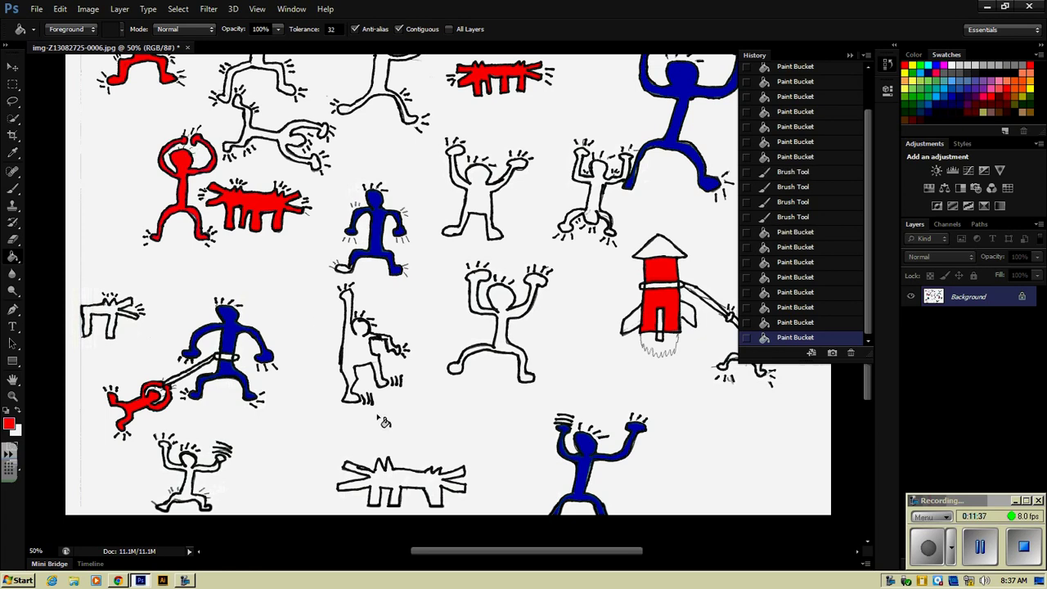
pyautogui.click(439, 485)
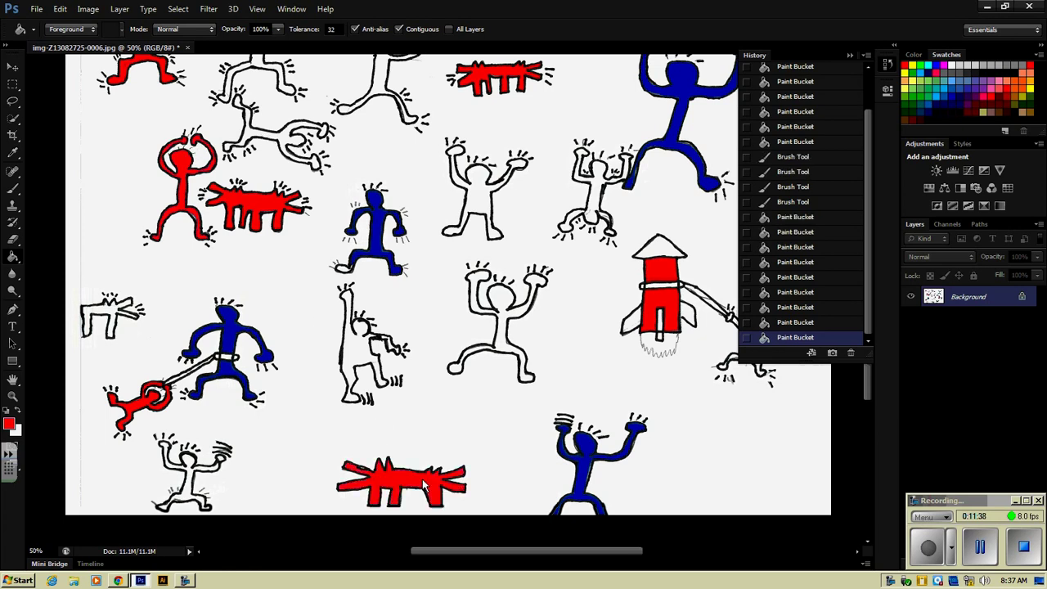
pyautogui.click(483, 204)
pyautogui.scroll(2, 484, 204)
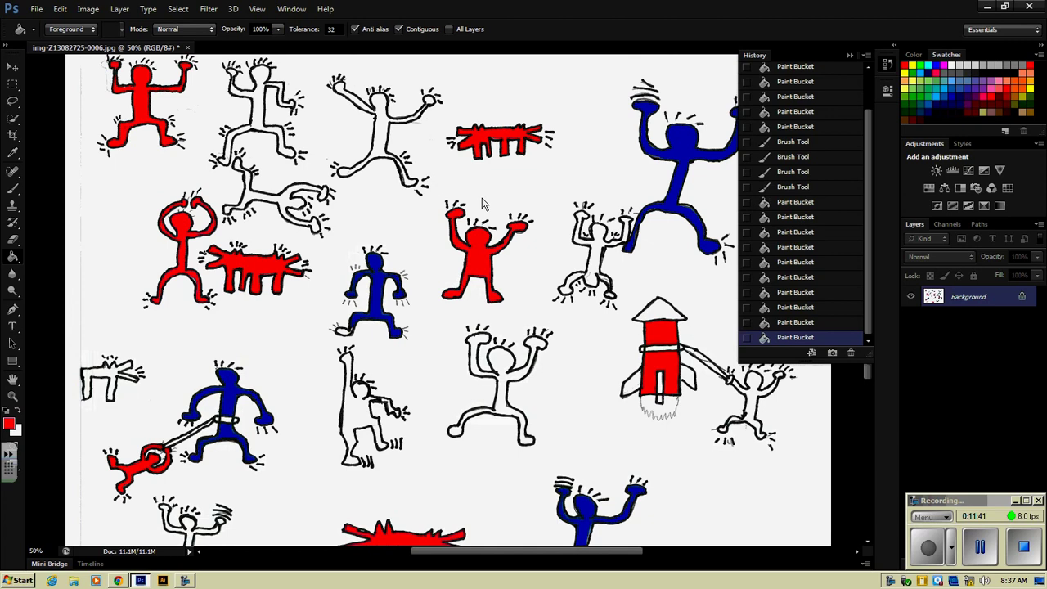
pyautogui.click(262, 115)
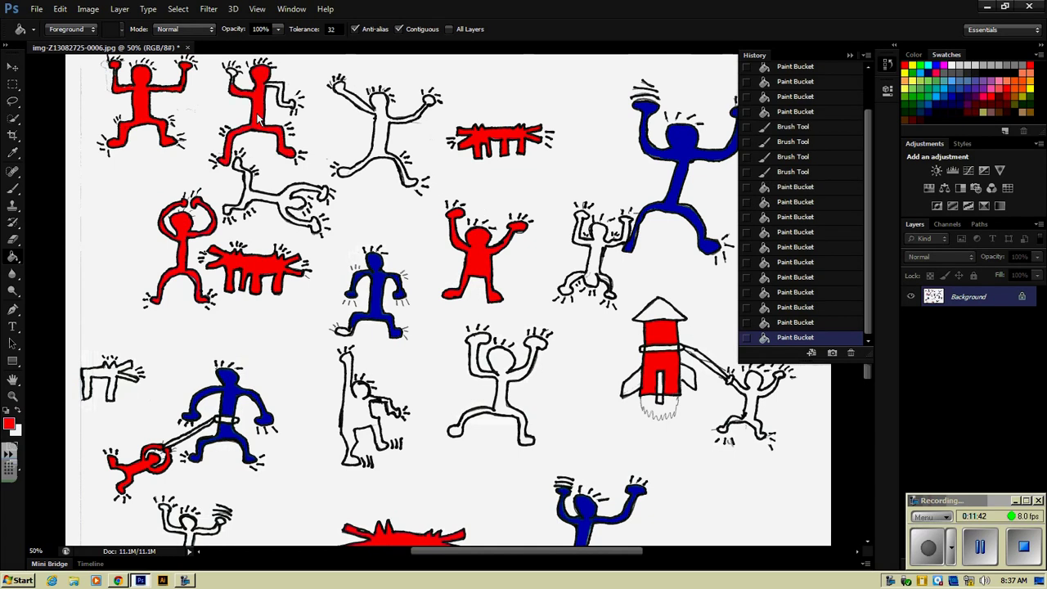
# - Fill the raised hand and the bent arm of the second figure in the top row with red using the Paint Bucket
pyautogui.click(237, 75)
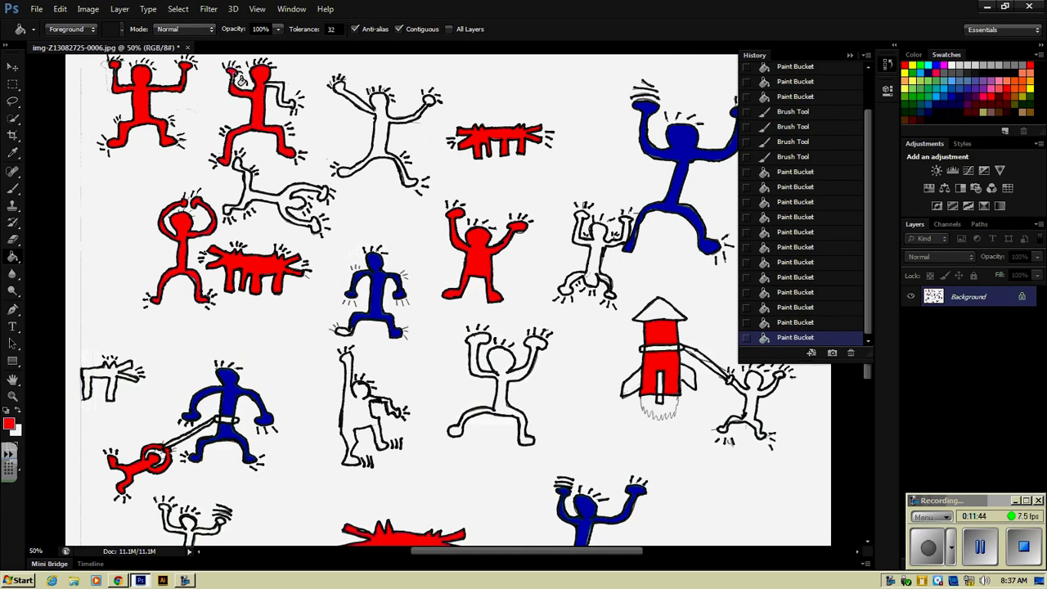
pyautogui.click(298, 110)
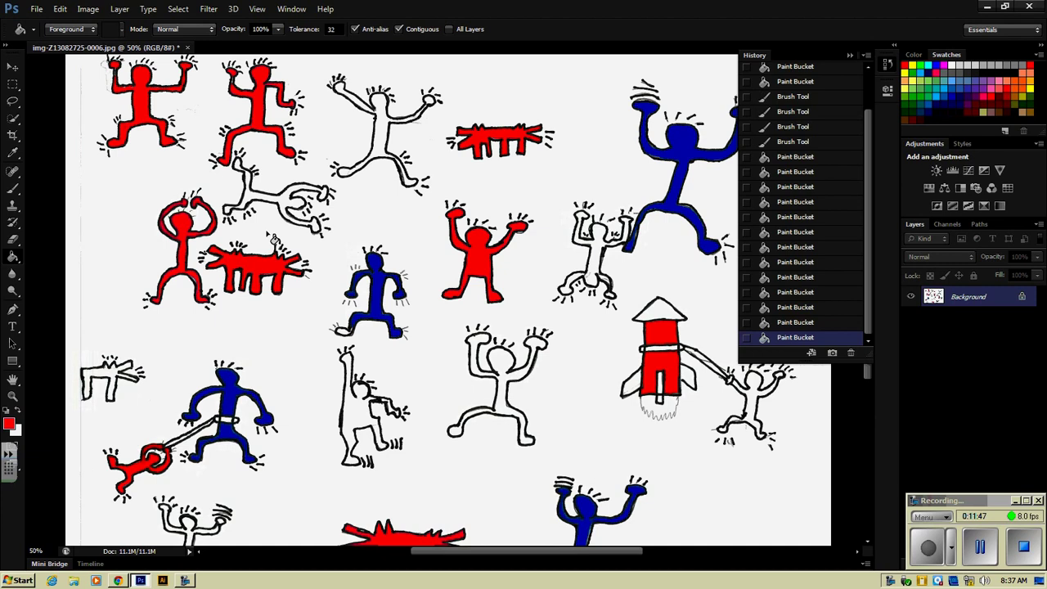
pyautogui.scroll(1, 272, 237)
pyautogui.scroll(-2, 272, 237)
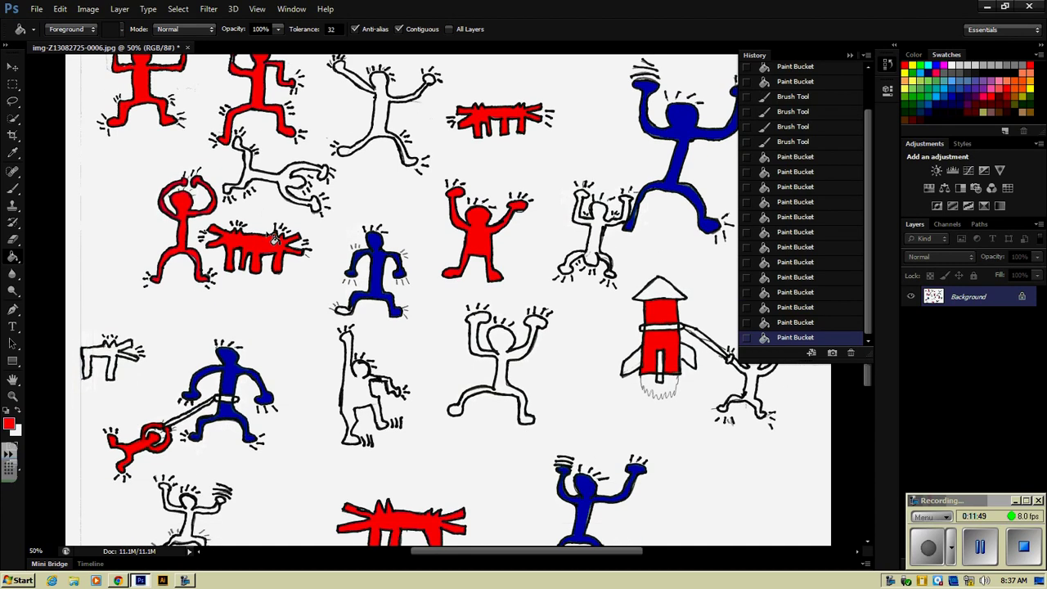
pyautogui.scroll(1, 274, 236)
# - Save the colored drawing to the Desktop as a JPEG named mra-haring, accepting the default JPEG options
pyautogui.click(37, 9)
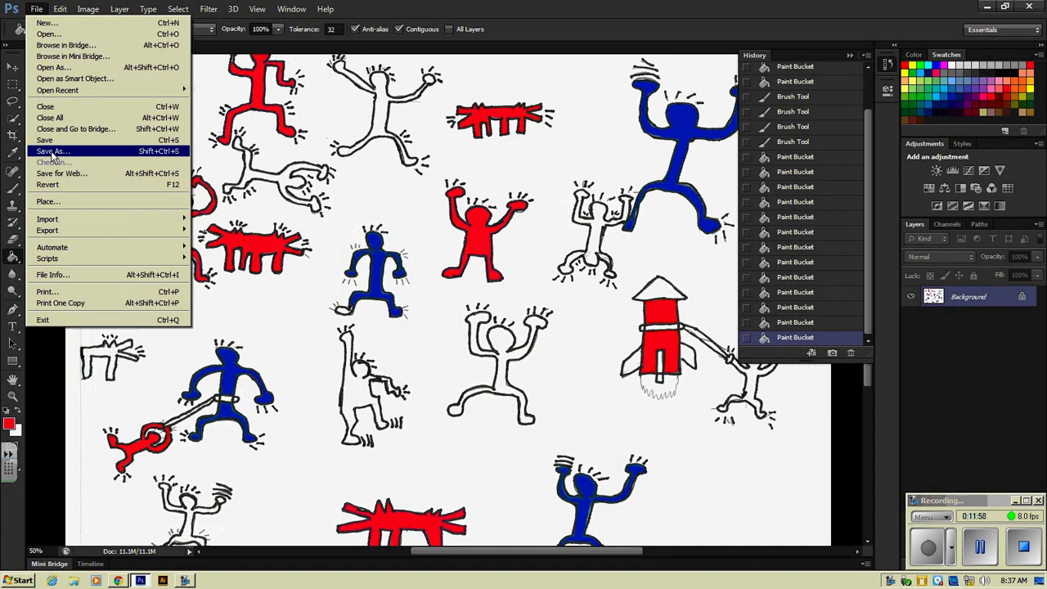
pyautogui.click(51, 150)
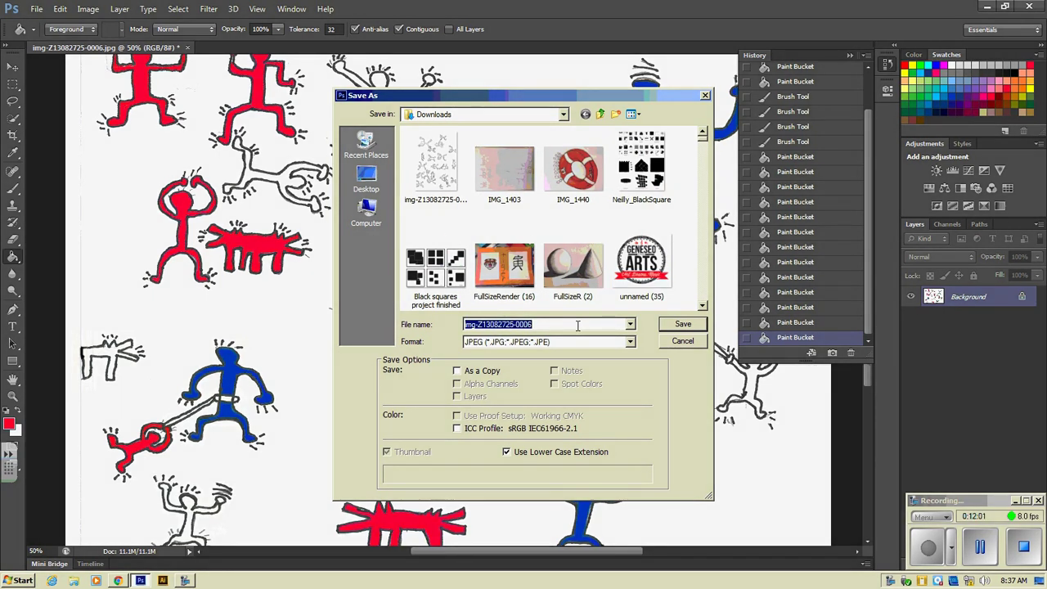
pyautogui.write('mras')
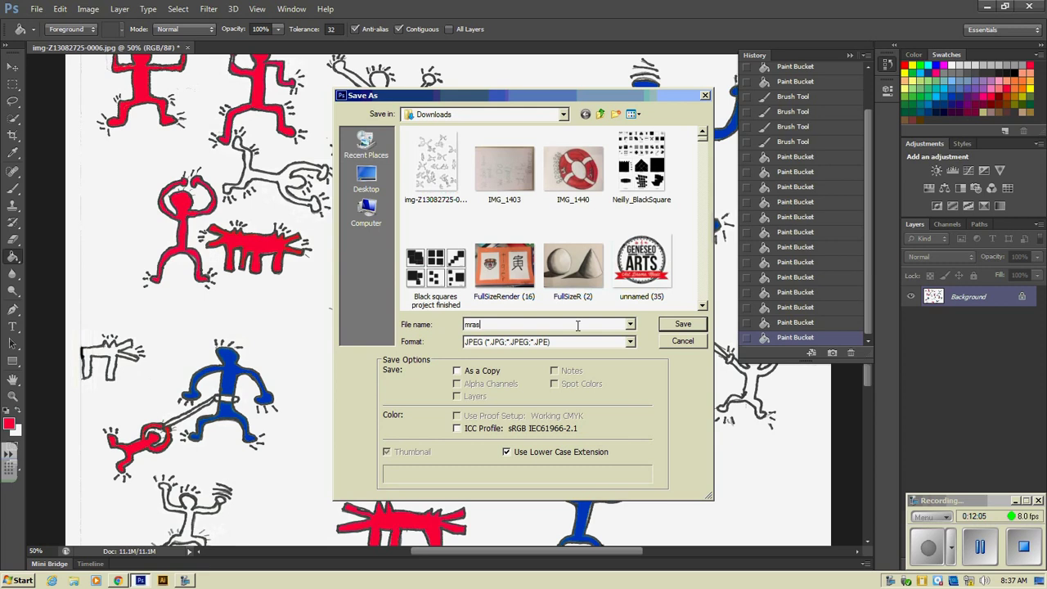
pyautogui.press('BackSpace')
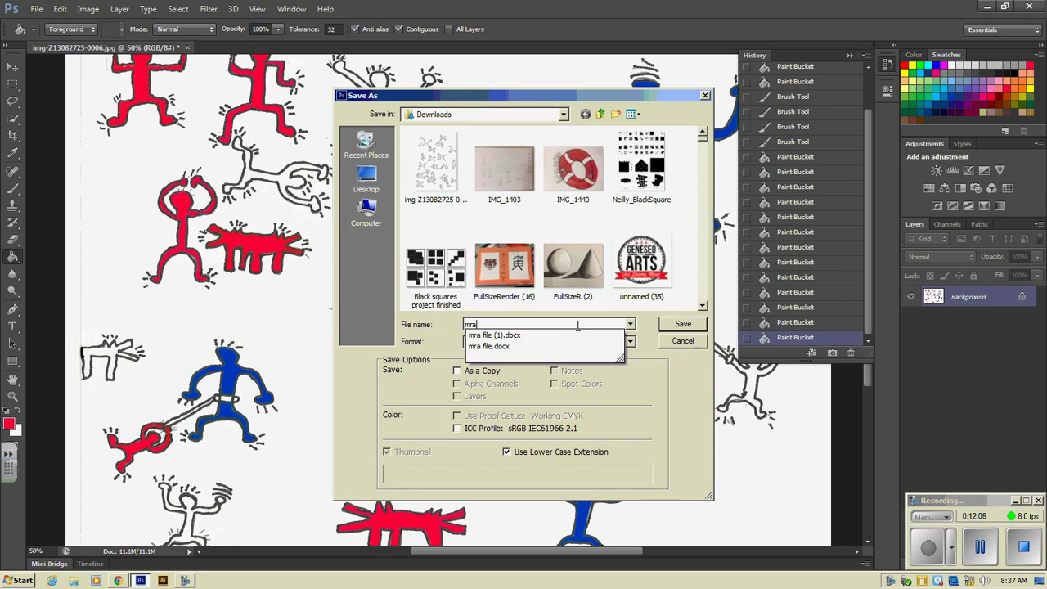
pyautogui.write('-haring')
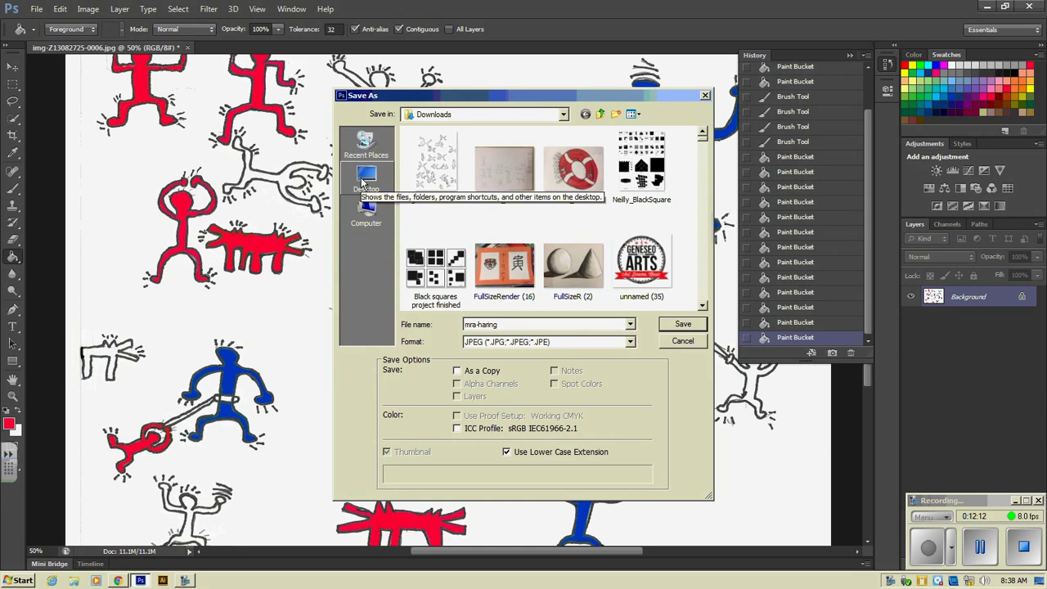
pyautogui.click(365, 180)
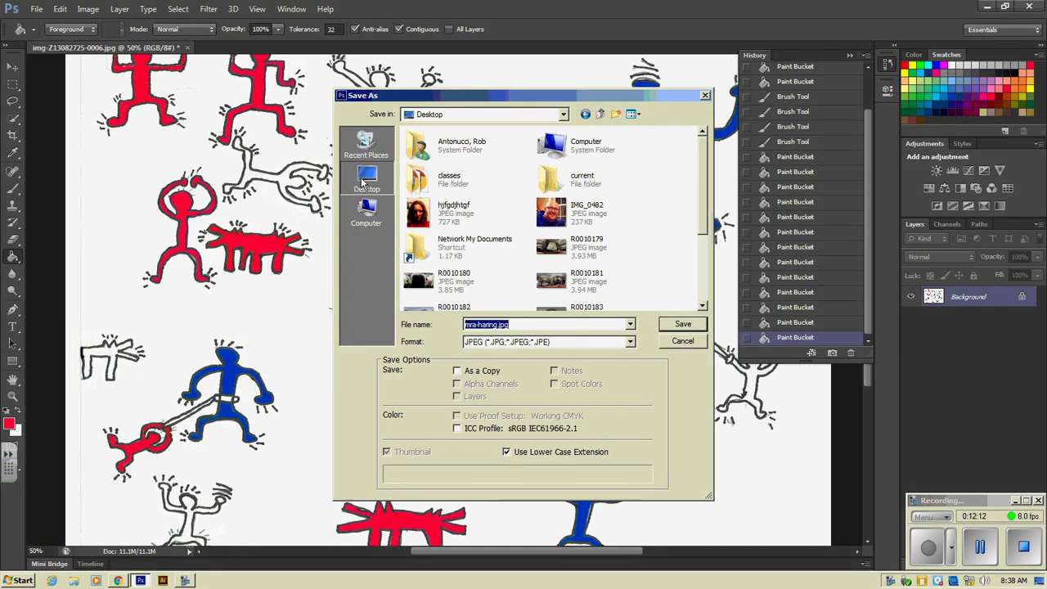
pyautogui.click(678, 325)
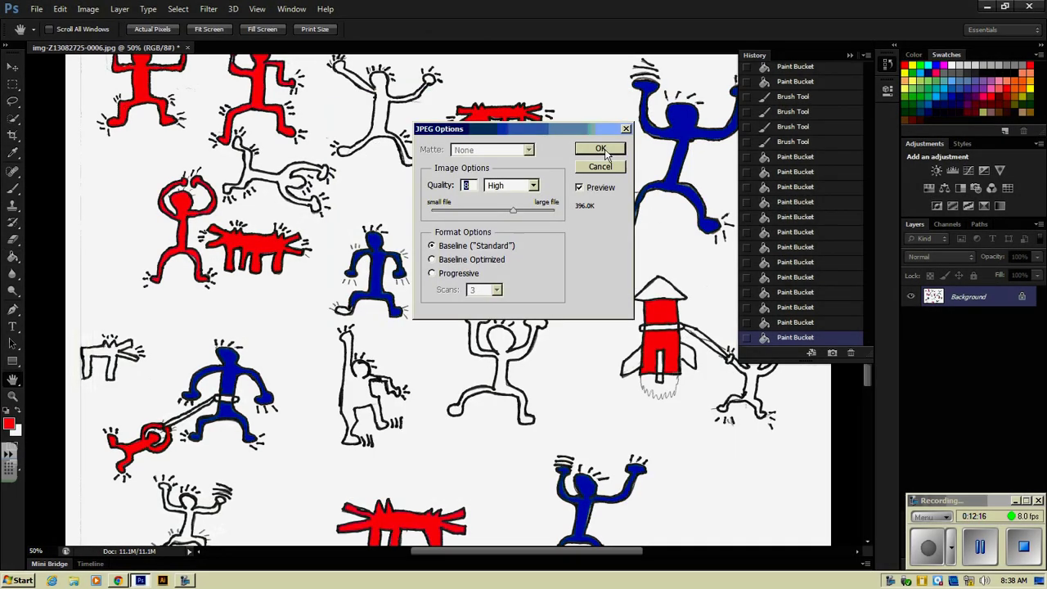
pyautogui.click(604, 150)
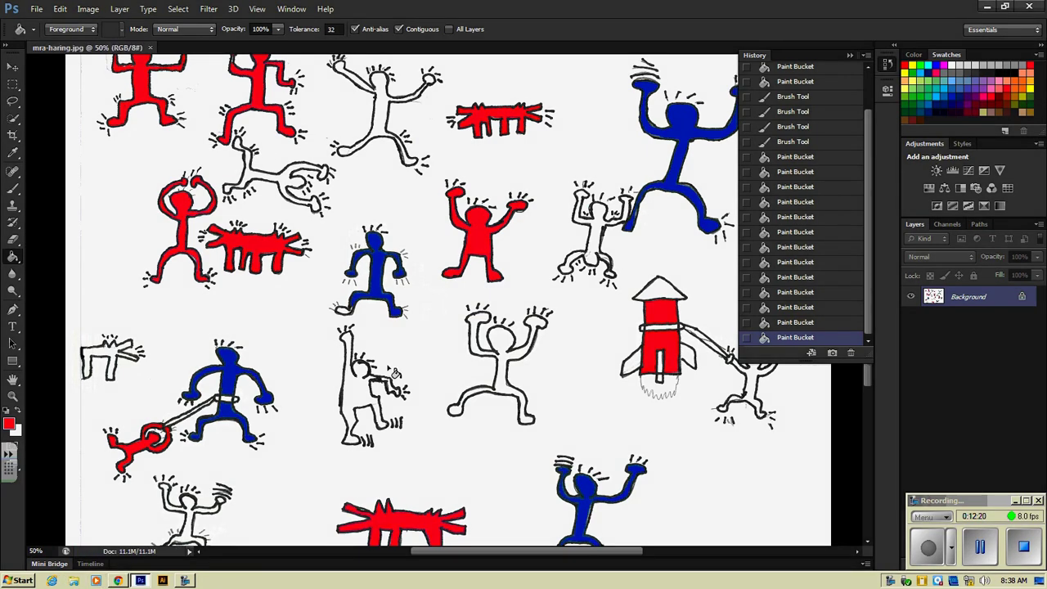
# - Switch to Chrome and open the Keith Haring Photoshop Project assignment from the Art 6 class stream in Google Classroom
pyautogui.click(118, 579)
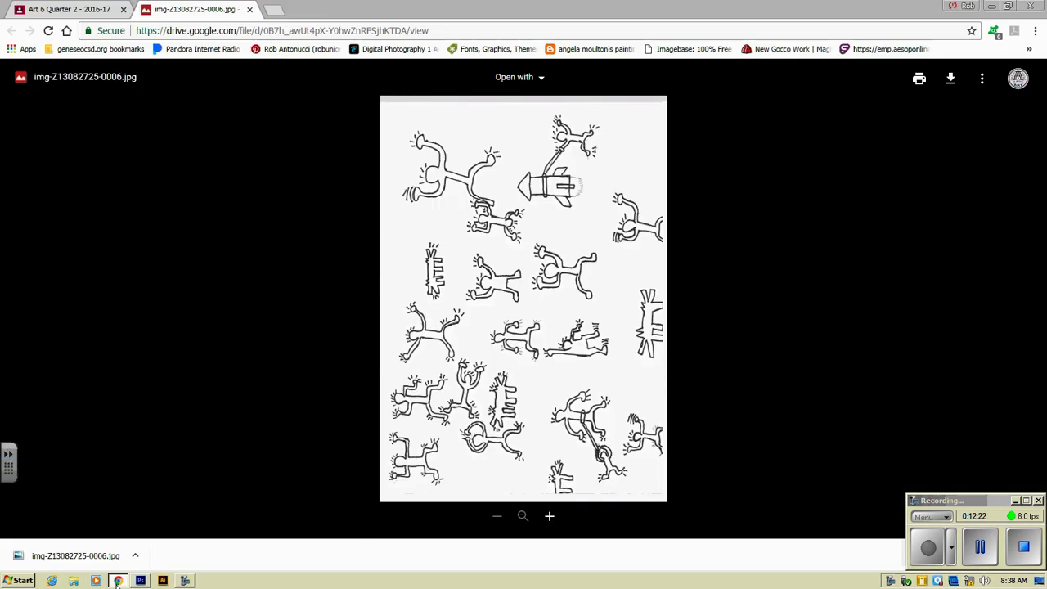
pyautogui.click(66, 10)
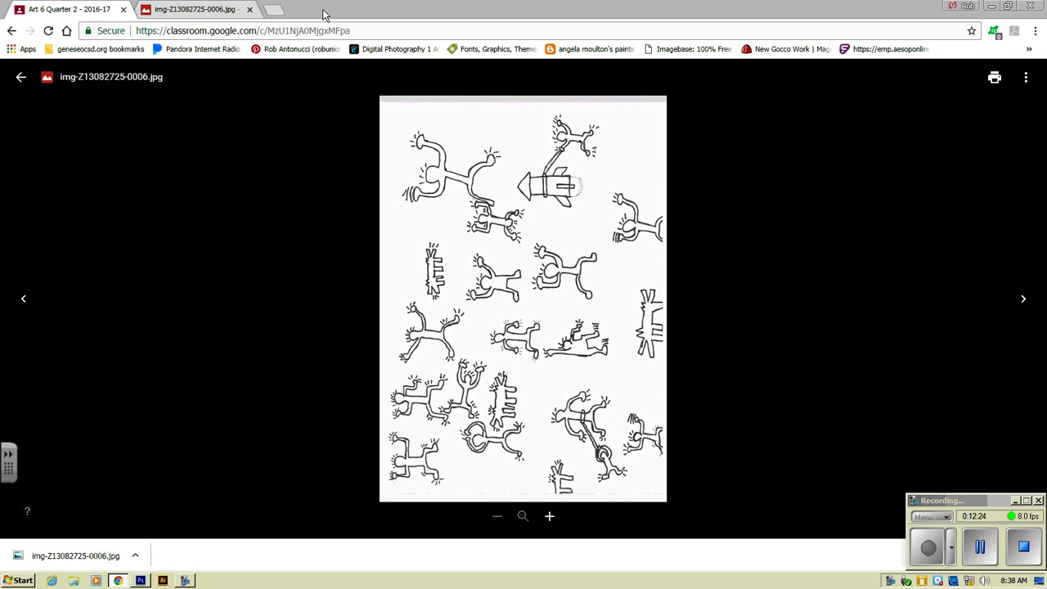
pyautogui.click(21, 77)
pyautogui.scroll(2, 225, 176)
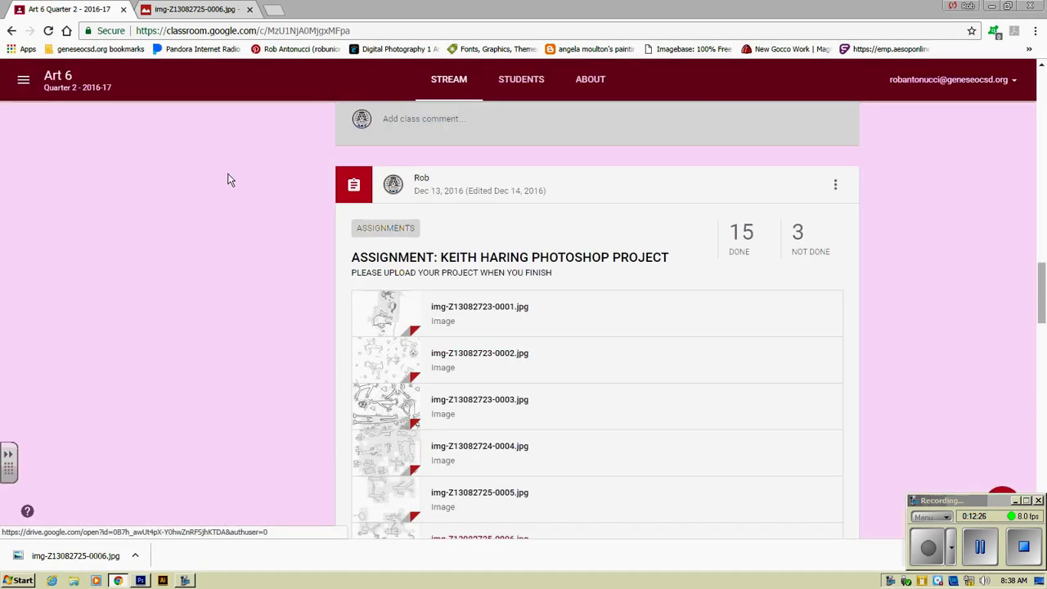
pyautogui.scroll(1, 229, 178)
pyautogui.scroll(-2, 270, 229)
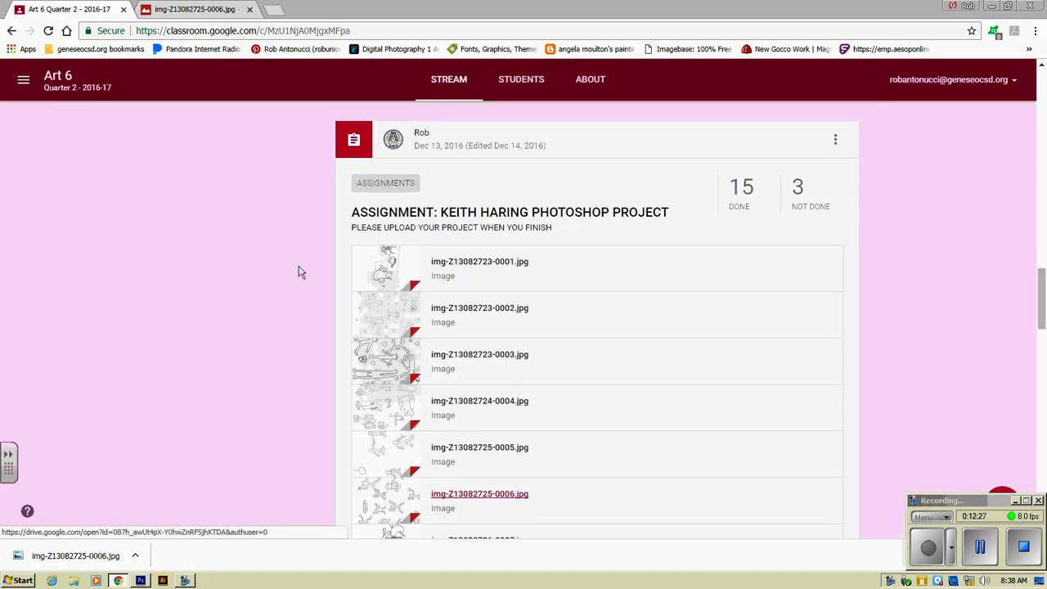
pyautogui.click(494, 213)
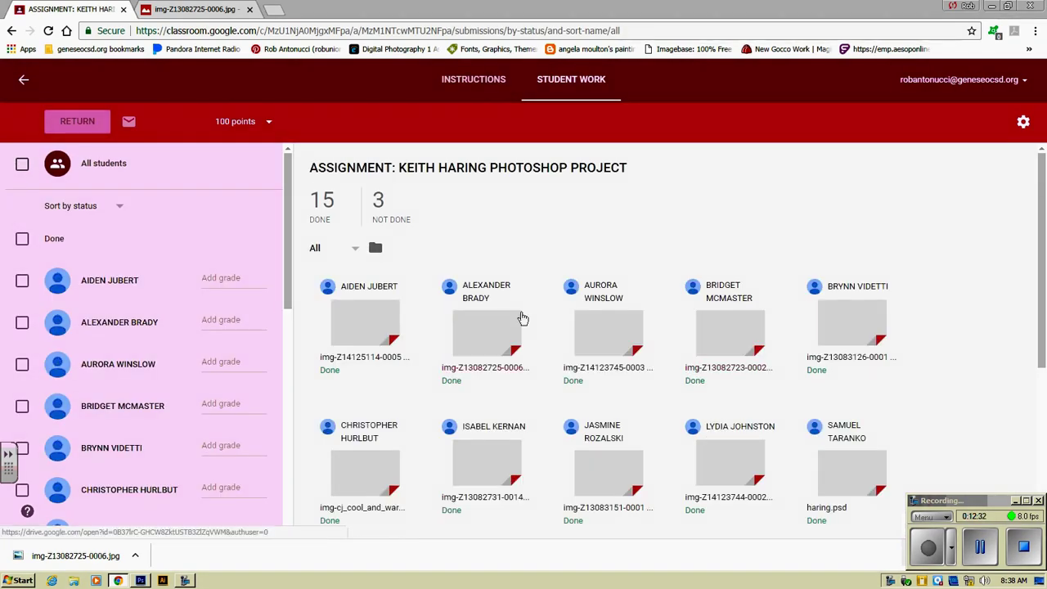
# - Look through the submitted student projects and preview the submission img-Z13082725-0006.psd, returning to the student work overview
pyautogui.scroll(-2, 520, 316)
pyautogui.scroll(-2, 521, 317)
pyautogui.scroll(3, 520, 278)
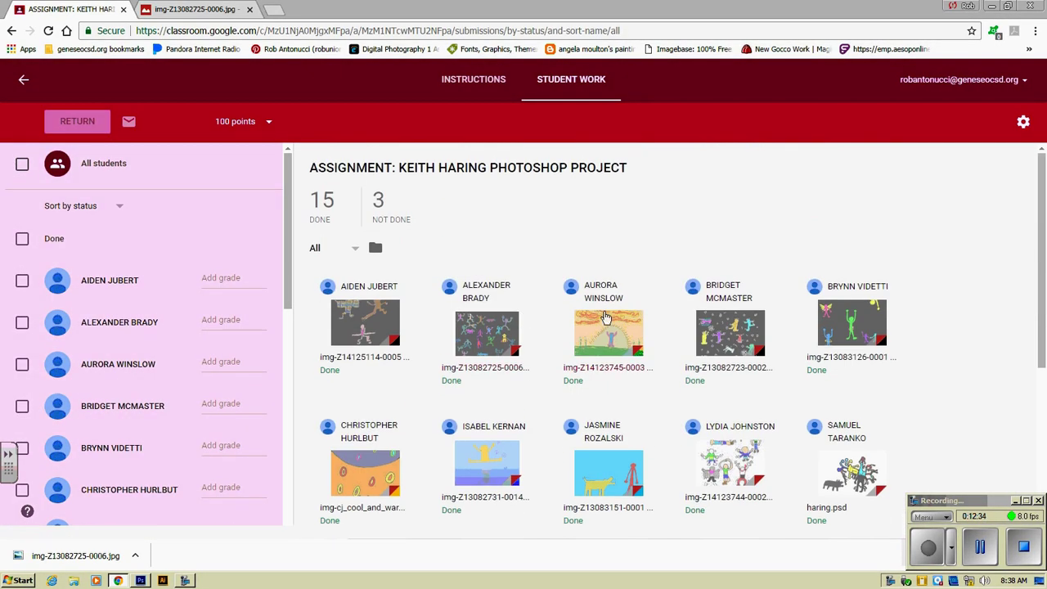
pyautogui.scroll(-2, 626, 313)
pyautogui.scroll(3, 626, 311)
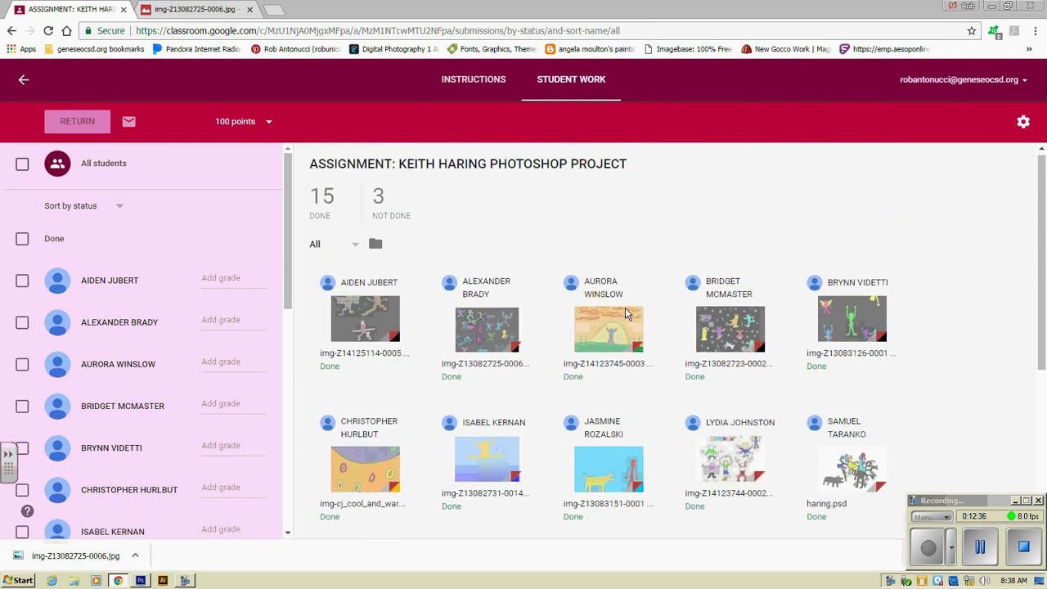
pyautogui.click(479, 337)
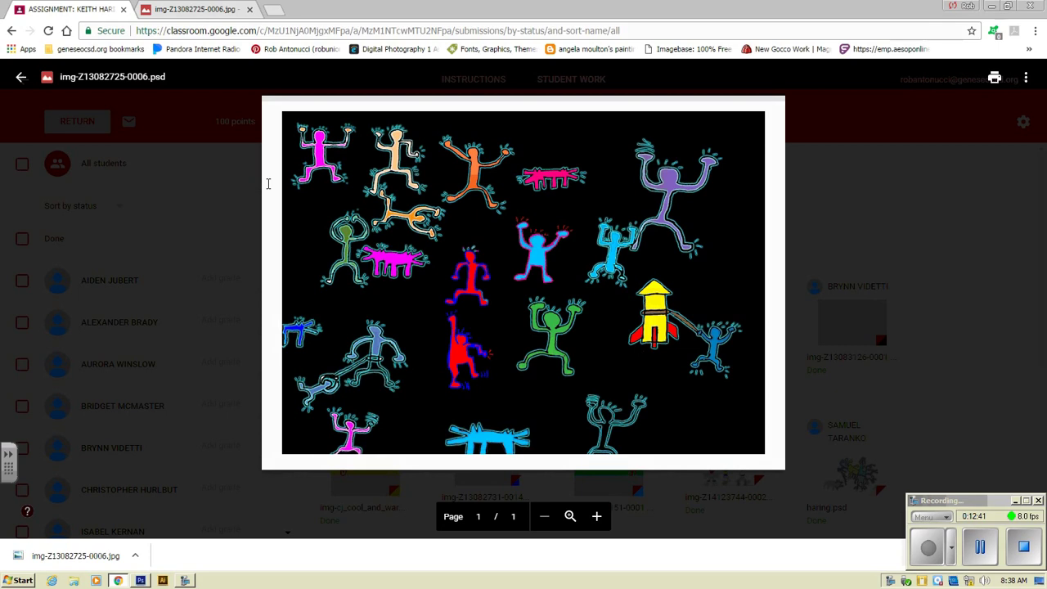
pyautogui.click(21, 76)
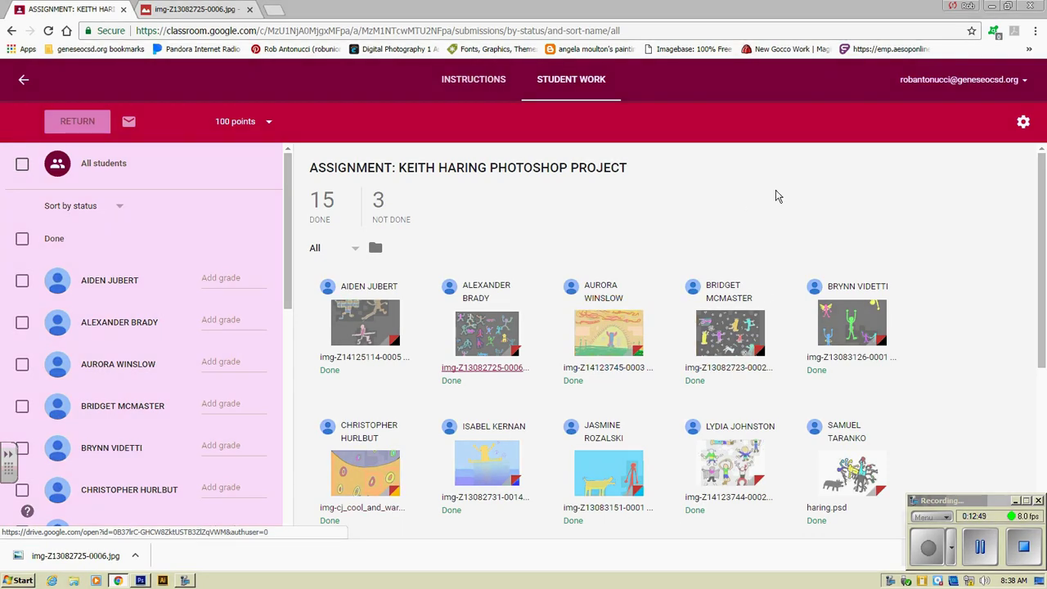
# - Preview the submissions img-Z13082723-0002.jpg and img-Z13082731-0014.psd, returning to the student work overview after each
pyautogui.click(734, 329)
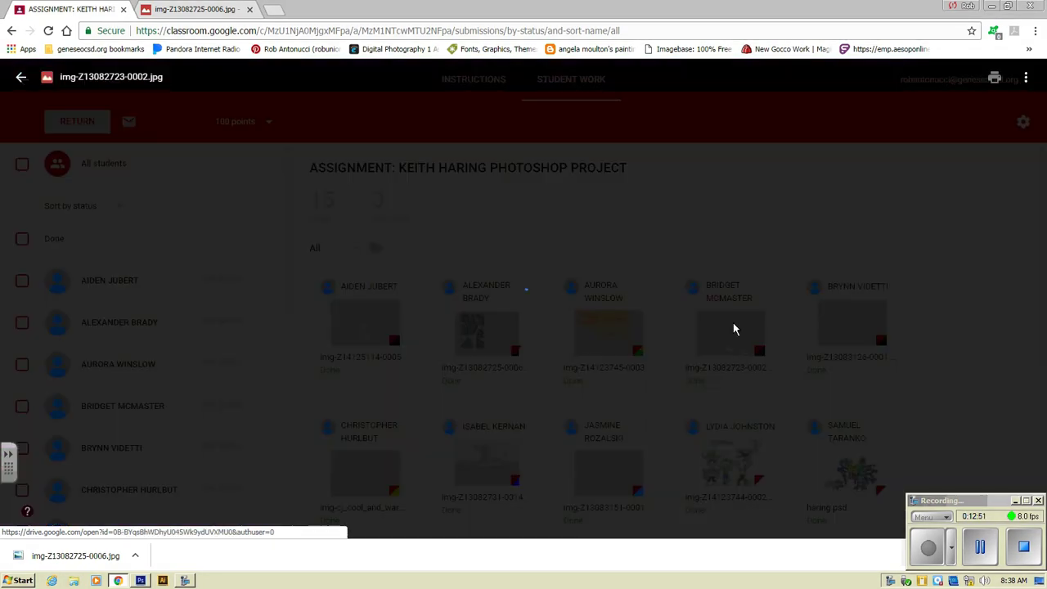
pyautogui.click(21, 76)
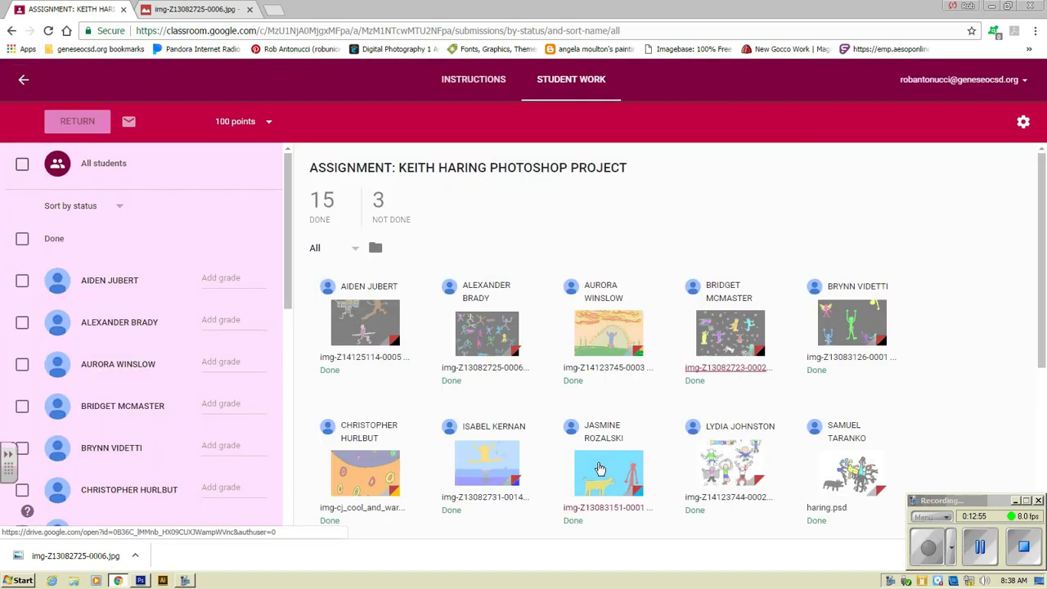
pyautogui.click(491, 464)
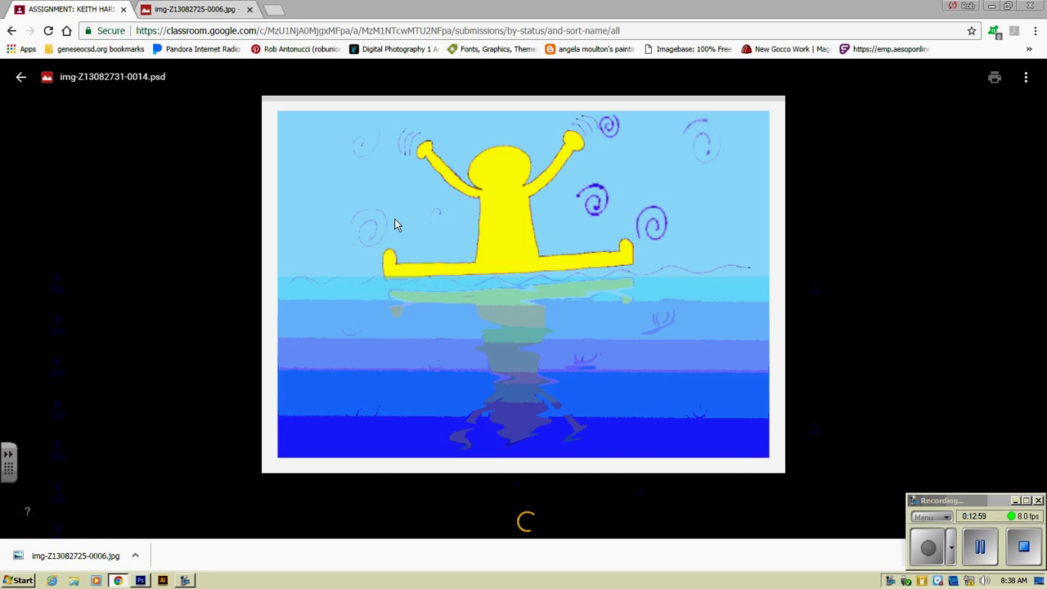
pyautogui.click(21, 76)
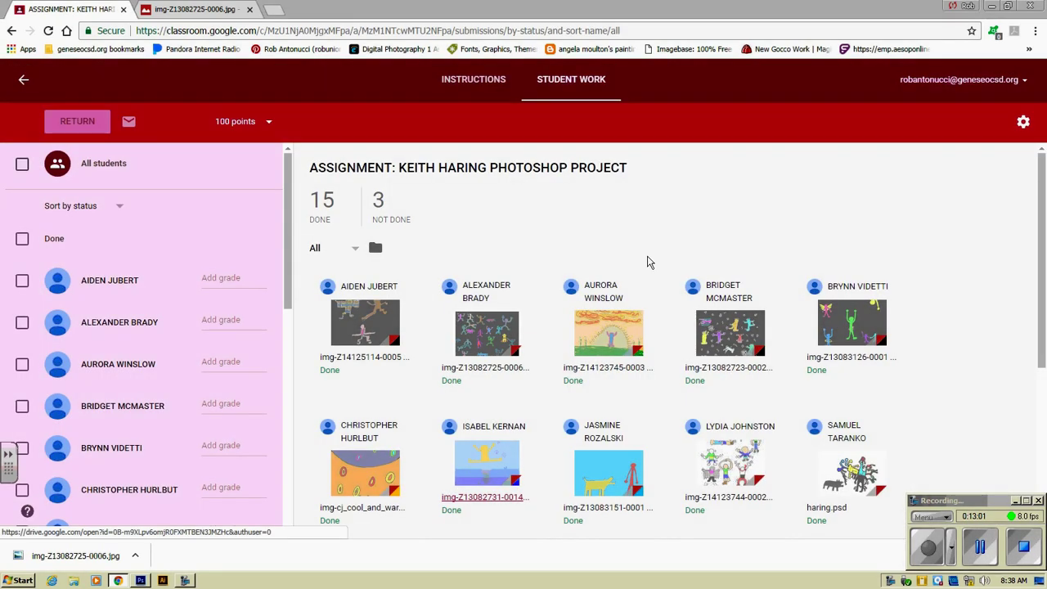